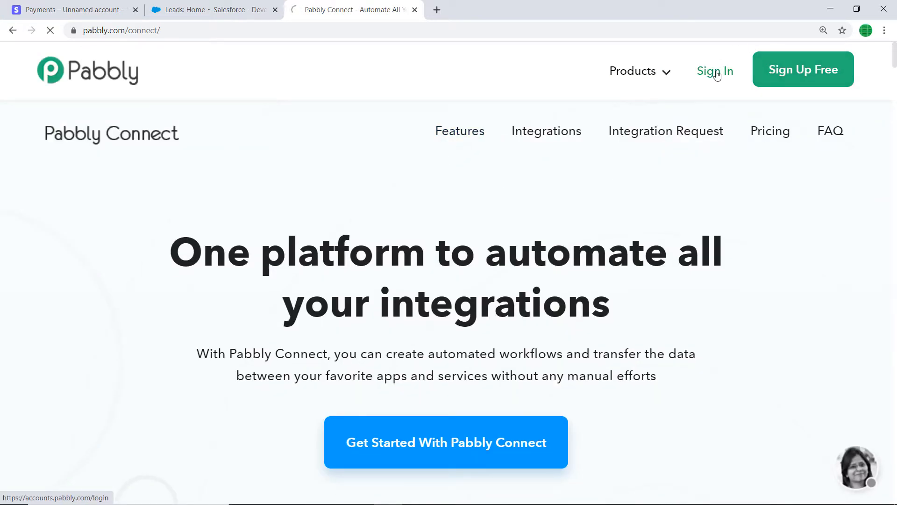
Step: Sign in to the Pabbly account and access the Connect application
click(717, 73)
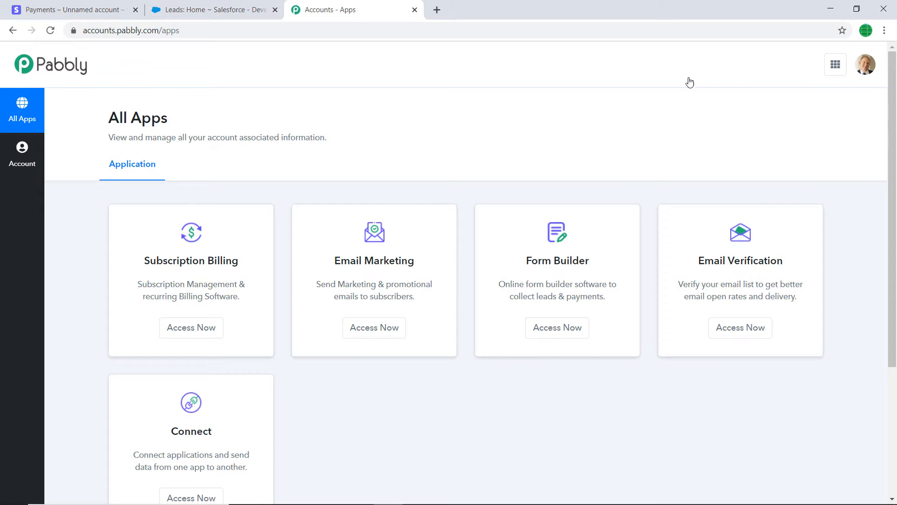
scroll(457, 187, down, 4)
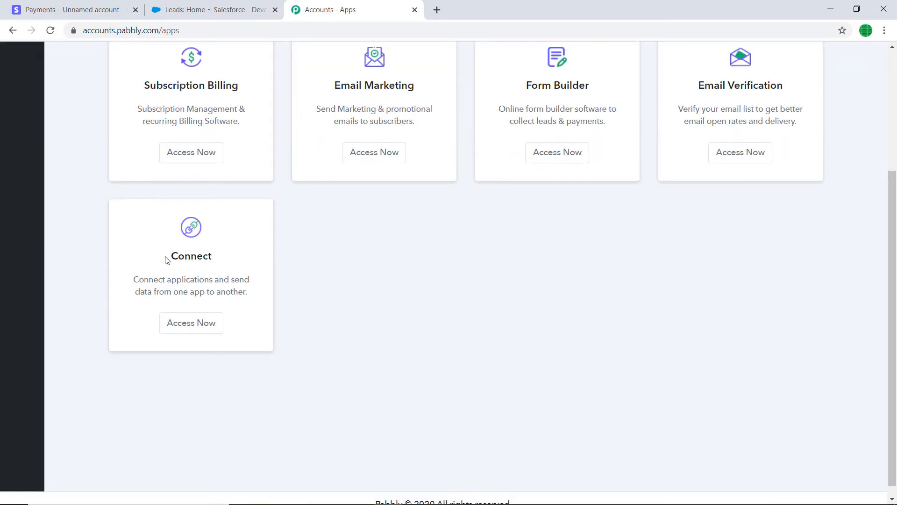
click(201, 330)
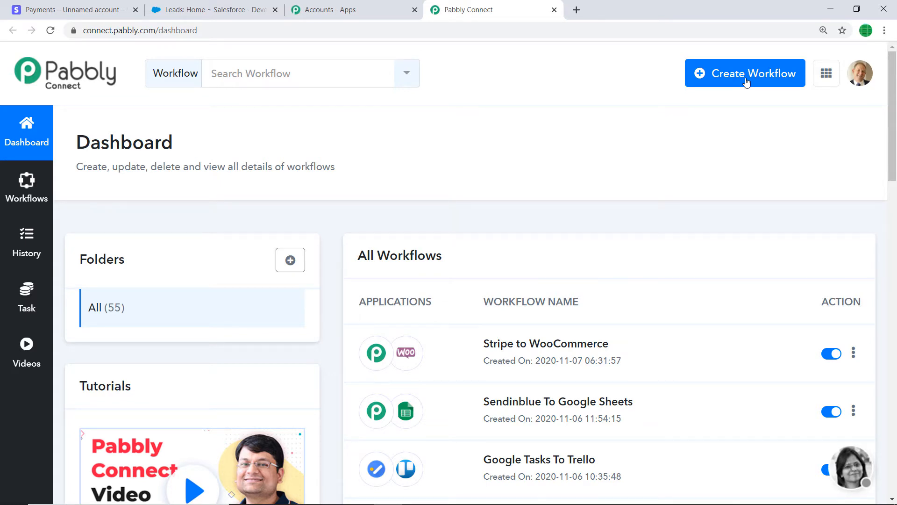
Step: Create a new workflow named "Stripe To Salesforce"
click(746, 82)
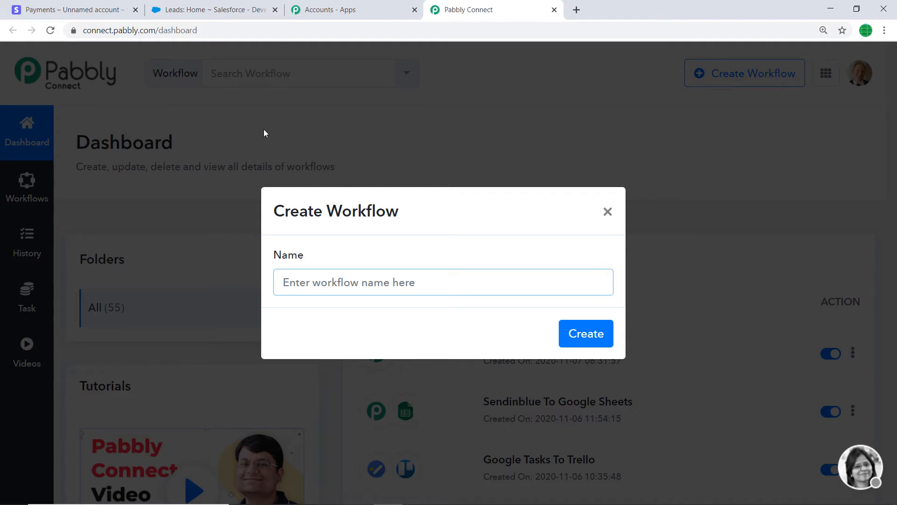
text(Stripe To)
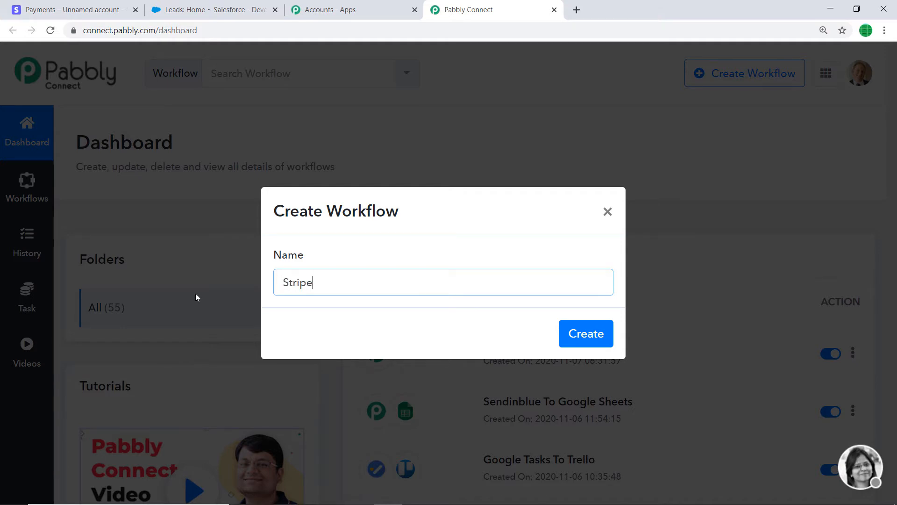
text( Salesforce)
click(584, 342)
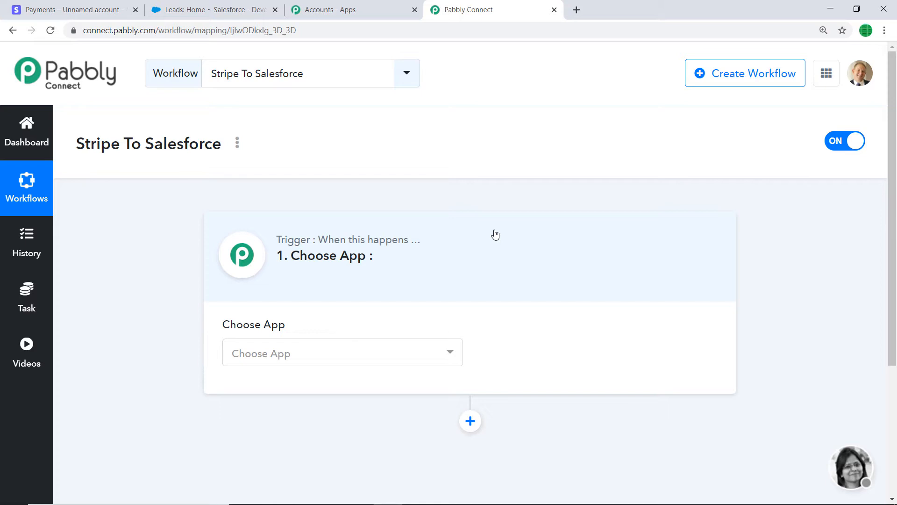
Step: Set the workflow's trigger app to Stripe and its method to New Charge
click(321, 355)
text(stripe)
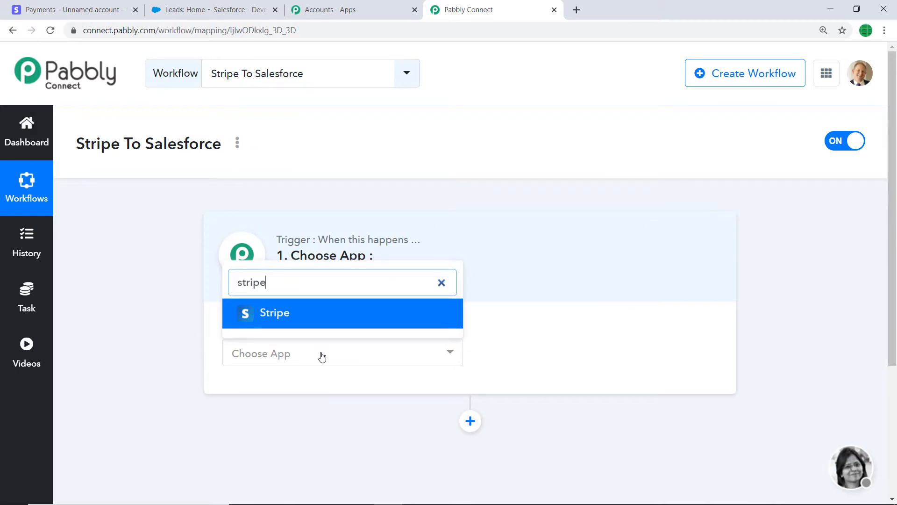
click(302, 318)
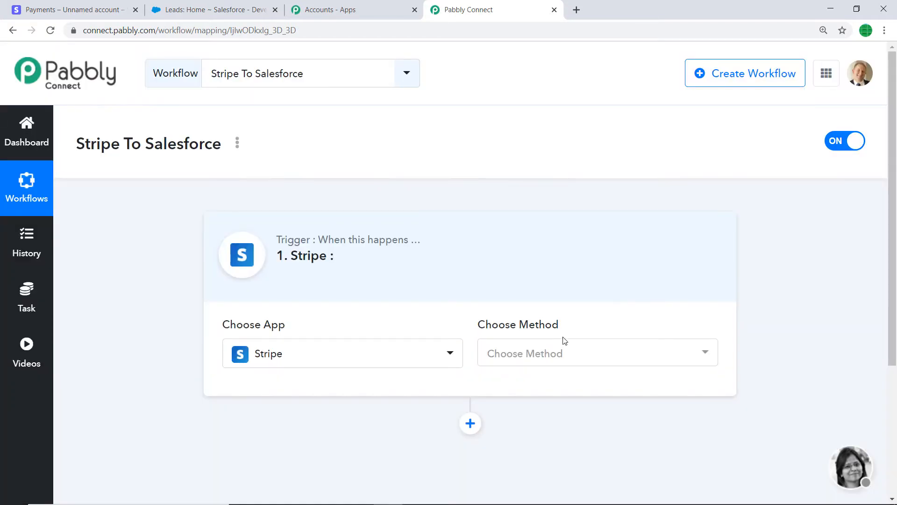
click(539, 357)
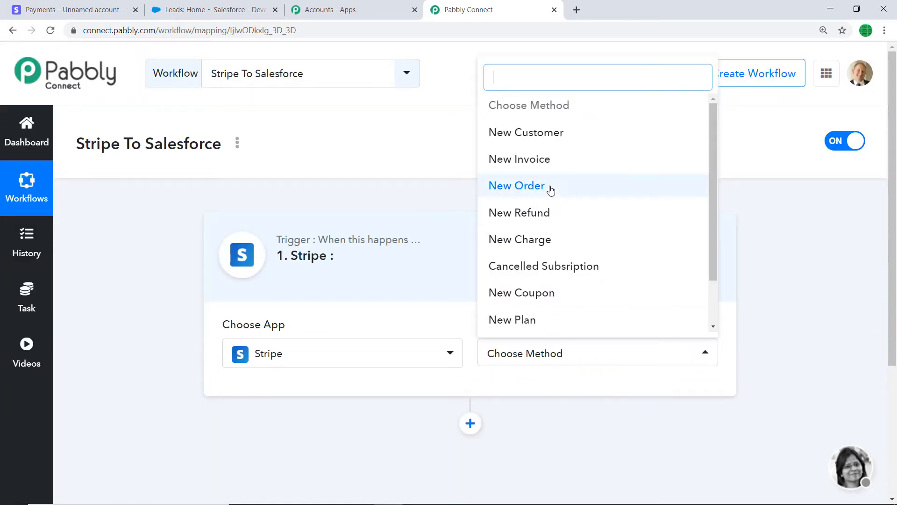
click(523, 243)
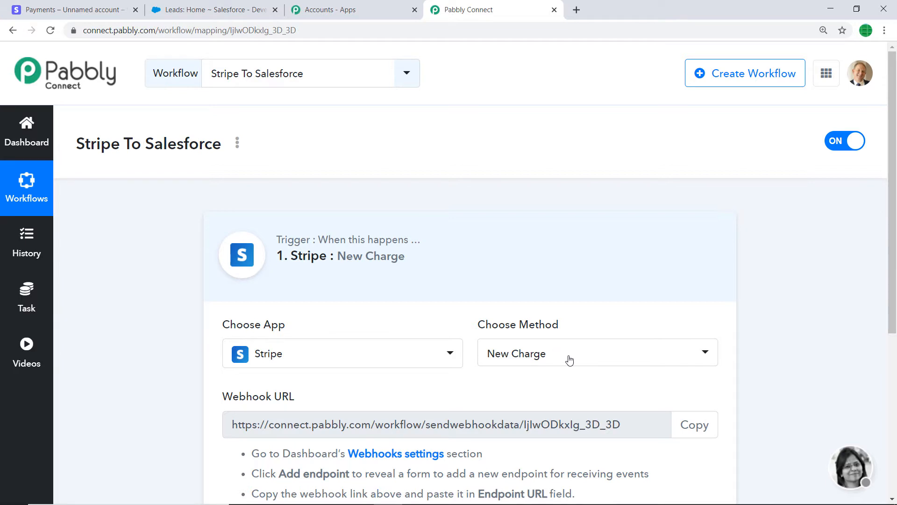
click(542, 356)
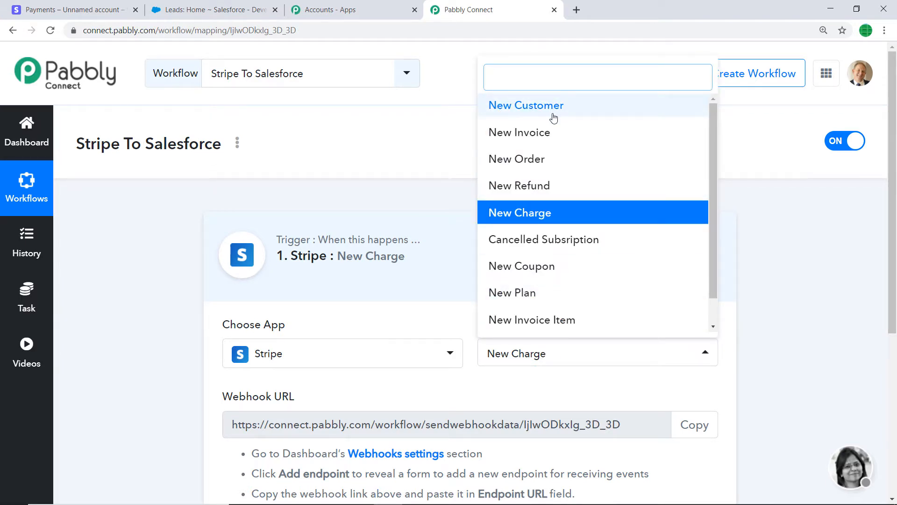
scroll(549, 301, down, 1)
scroll(549, 300, down, 1)
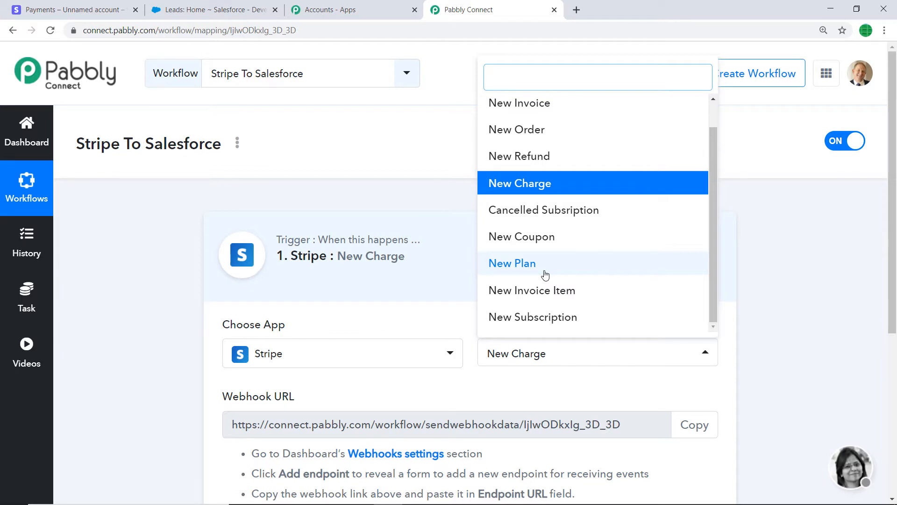
click(537, 383)
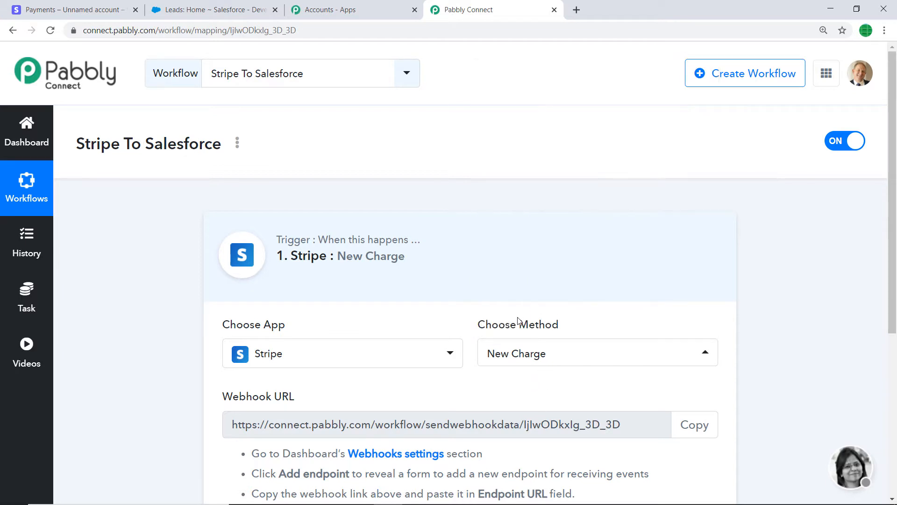
Step: Switch to the Stripe dashboard and start adding a new endpoint in the developer webhook settings
scroll(518, 320, down, 3)
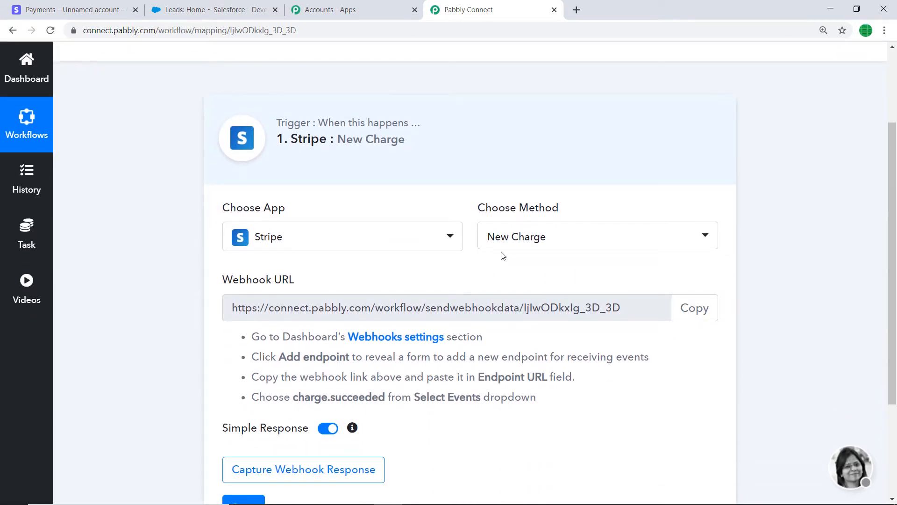
scroll(571, 259, down, 1)
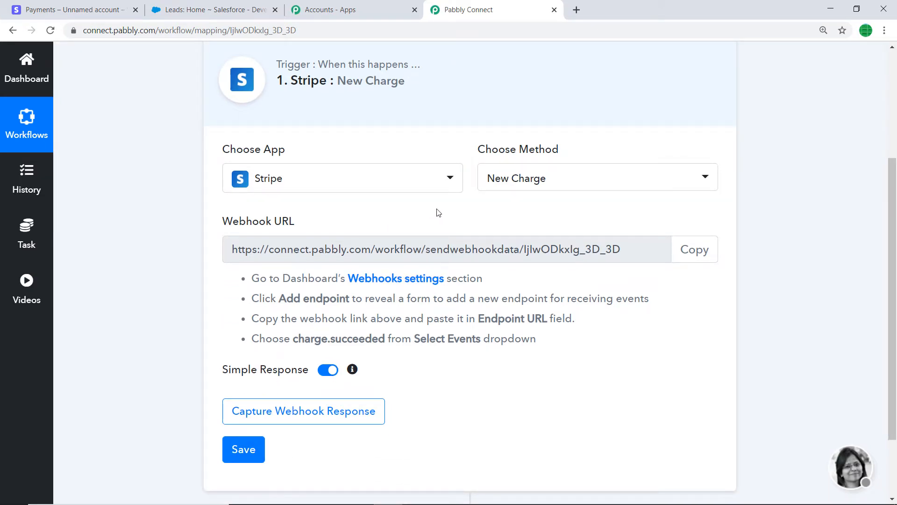
click(126, 13)
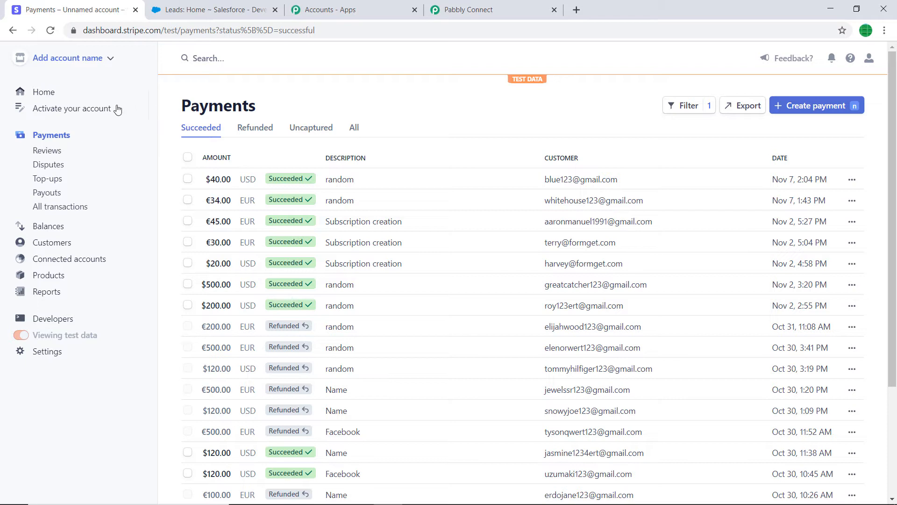
click(50, 319)
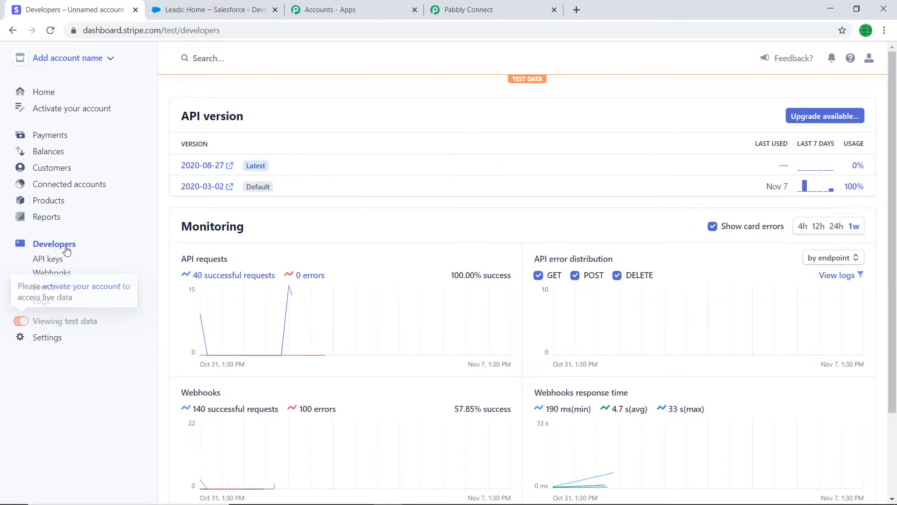
click(58, 277)
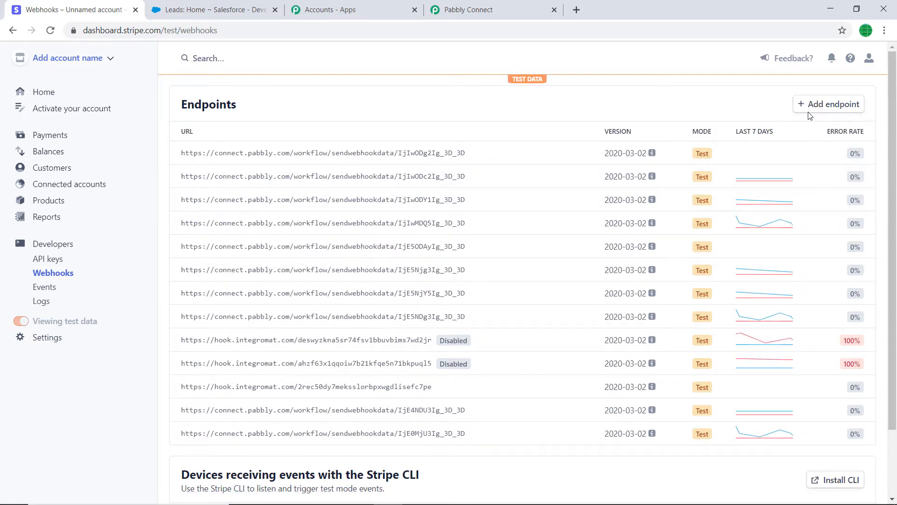
click(830, 111)
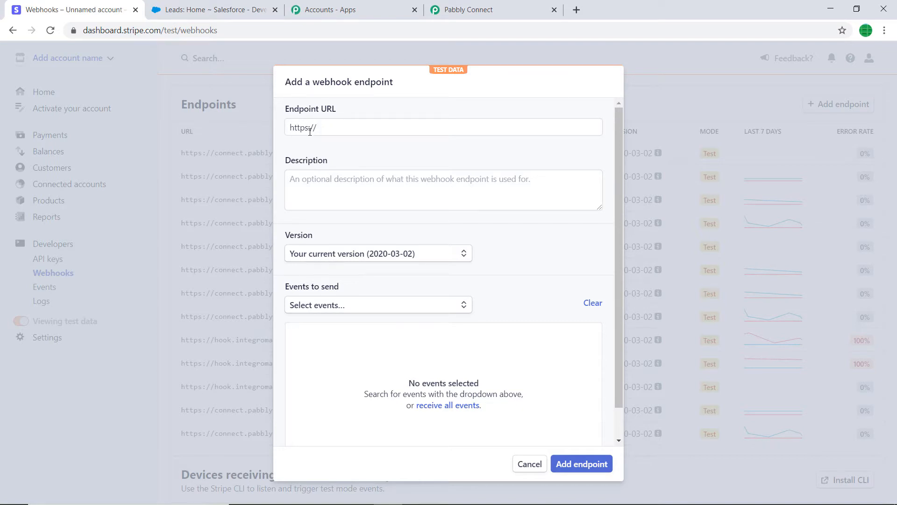
Step: Copy the trigger's webhook URL from Pabbly Connect and paste it as the Endpoint URL in Stripe's new webhook endpoint
click(479, 10)
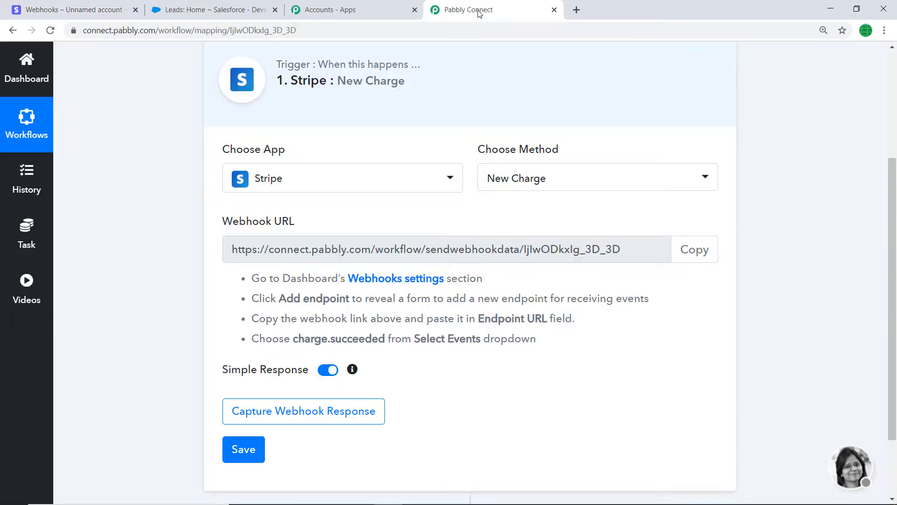
click(682, 249)
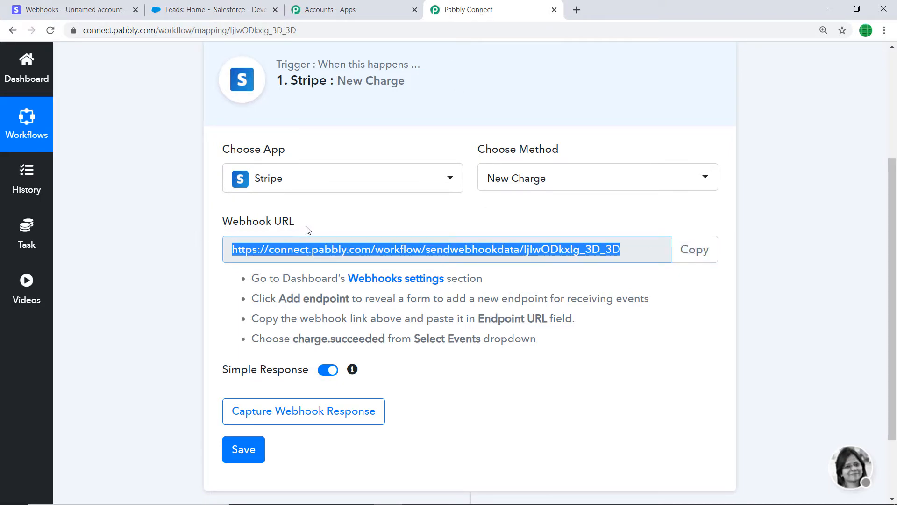
click(74, 9)
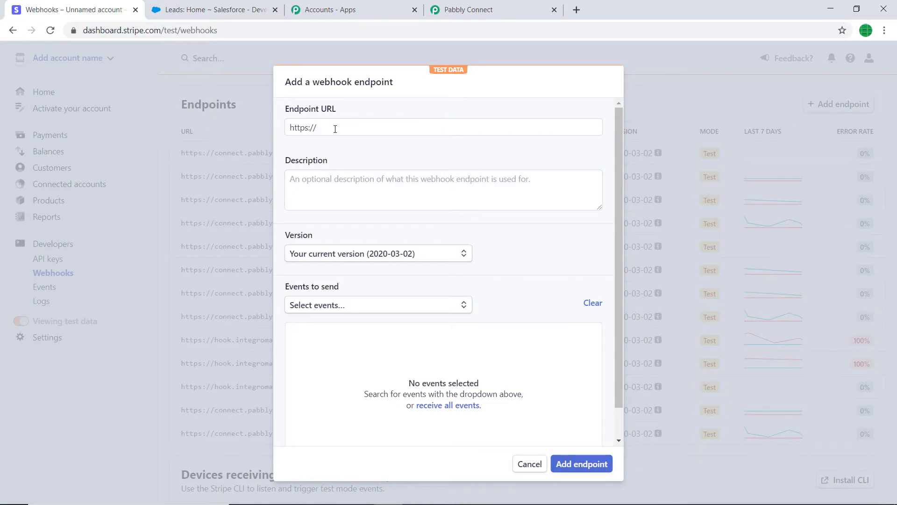
key(ctrl+a)
key(Escape)
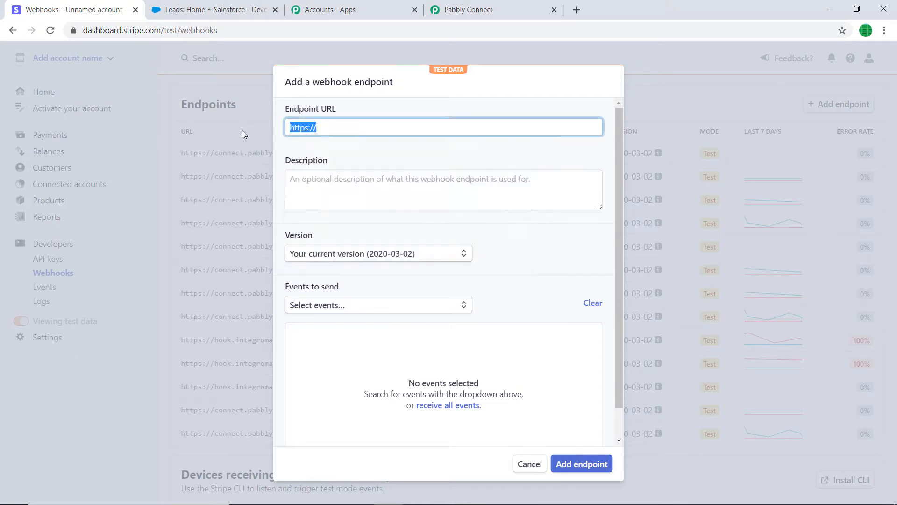
key(BackSpace)
key(ctrl+v)
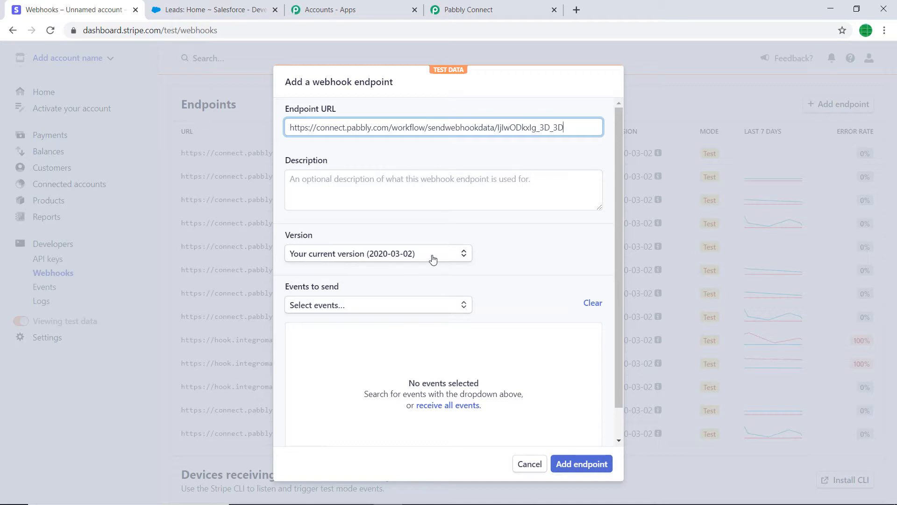
Step: Select charge.succeeded as the event to send and add the webhook endpoint
click(348, 306)
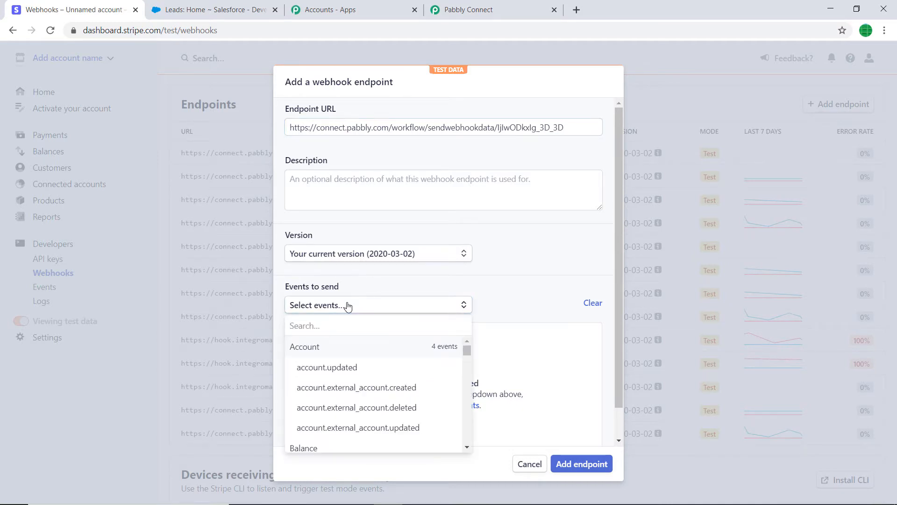
text(charge)
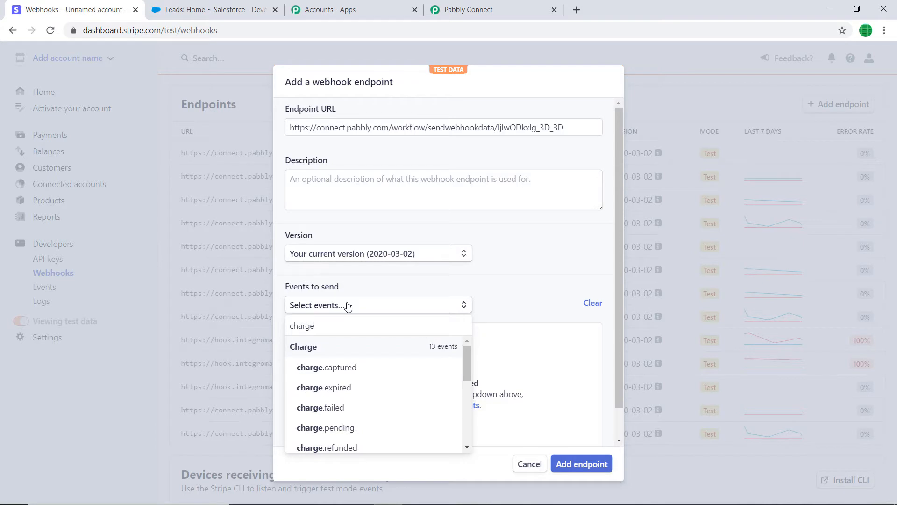
text( su)
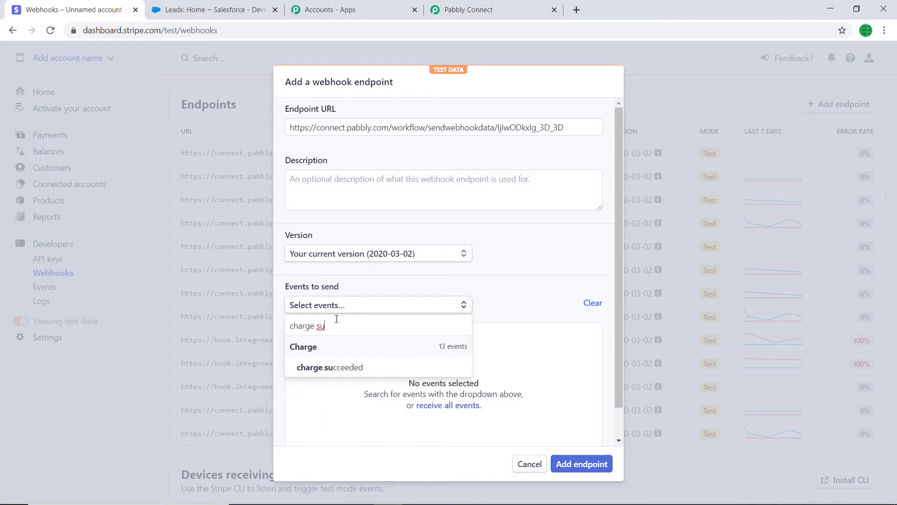
click(344, 368)
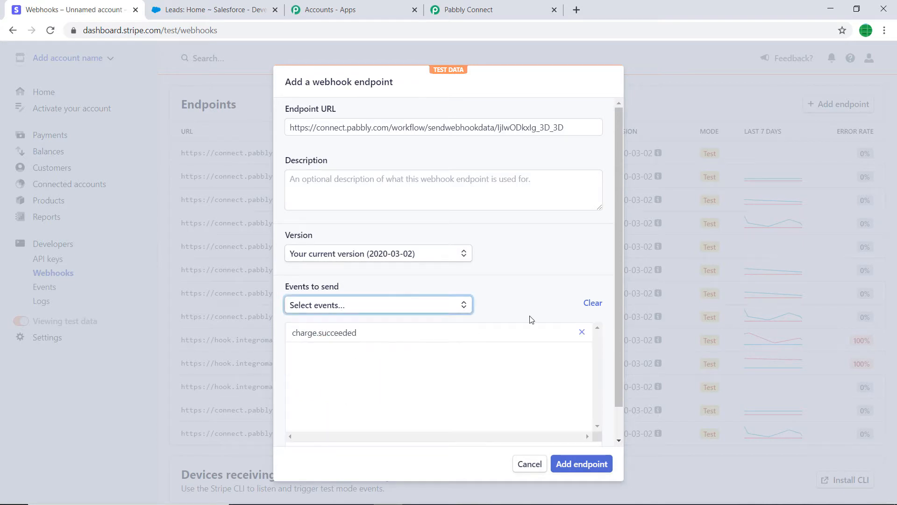
click(590, 465)
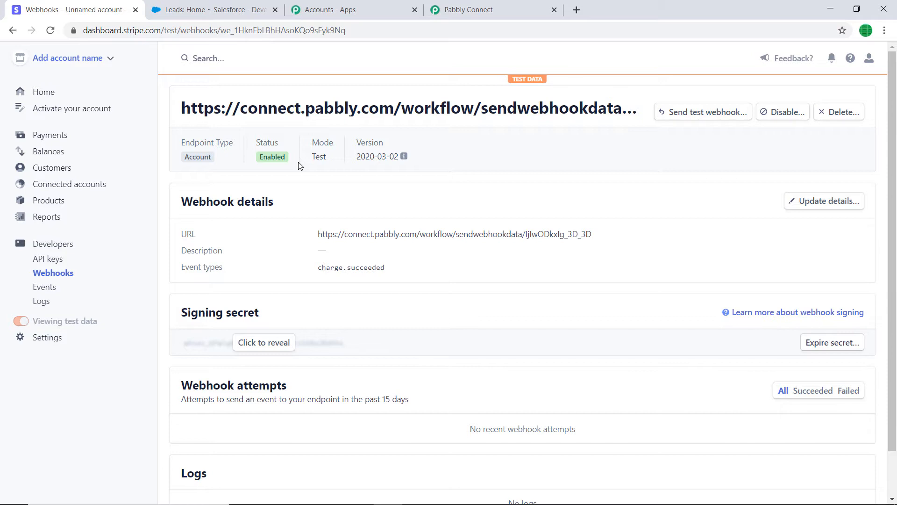
Step: Switch back to Pabbly Connect and start capturing the webhook response for the Stripe trigger
click(460, 7)
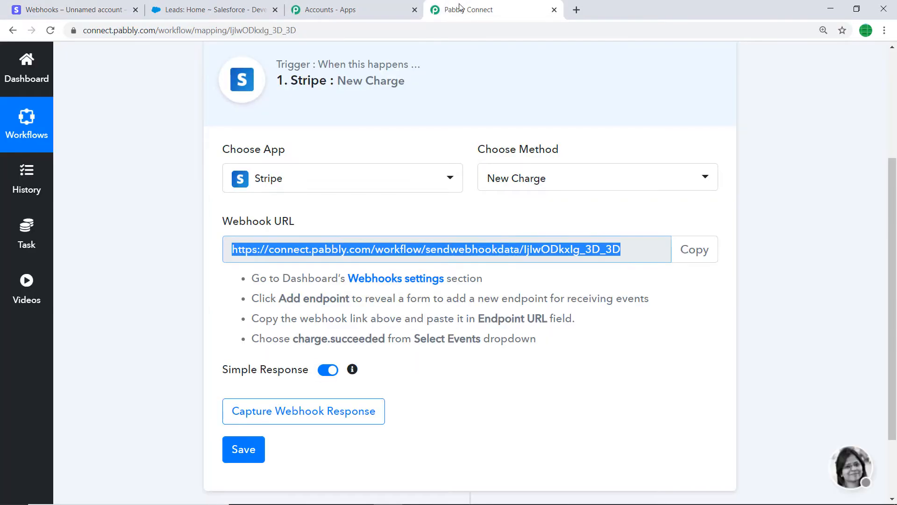
scroll(500, 173, down, 2)
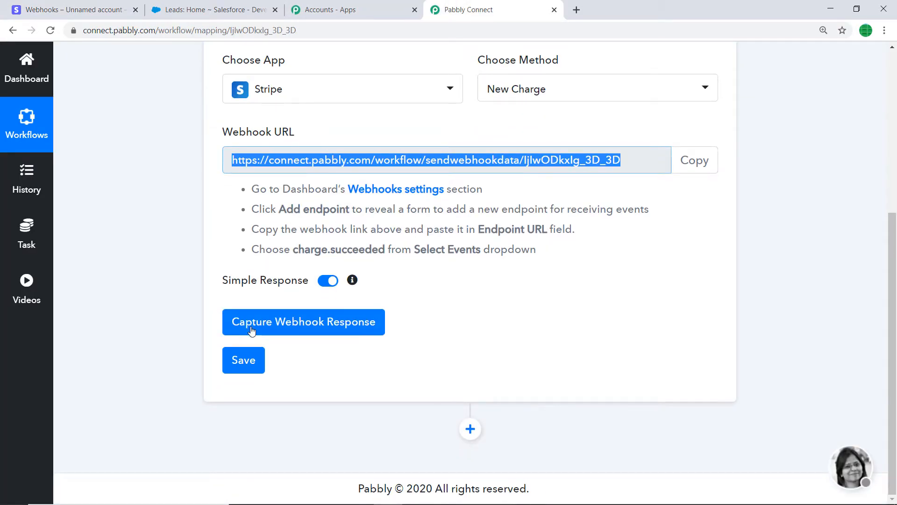
click(317, 322)
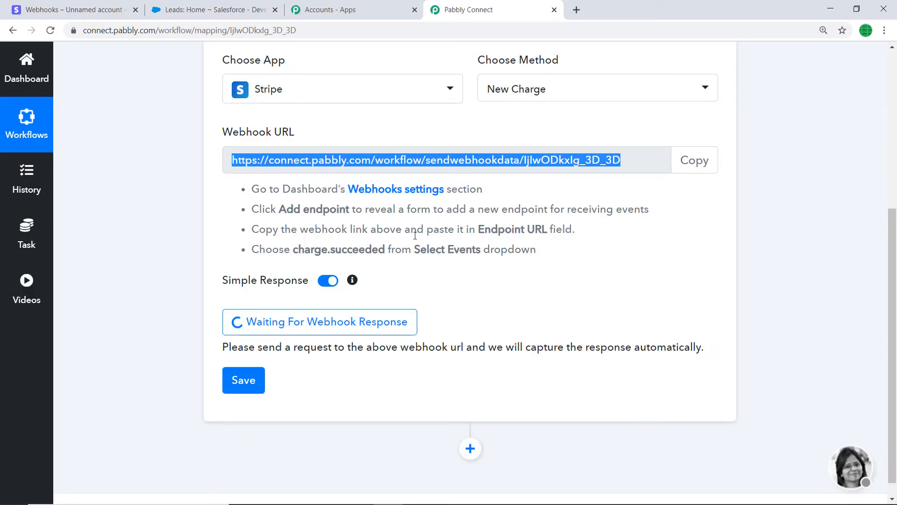
Step: Switch to the Stripe dashboard and open the form for creating a new payment
click(69, 7)
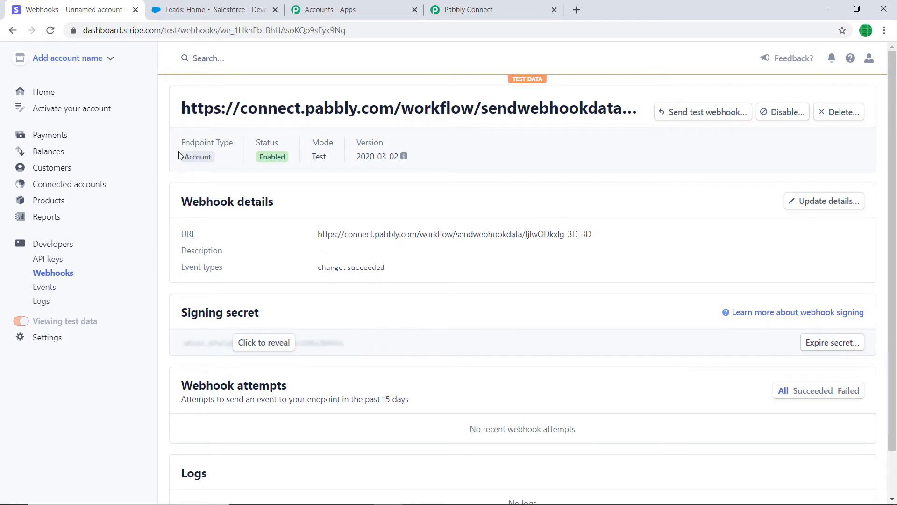
click(47, 134)
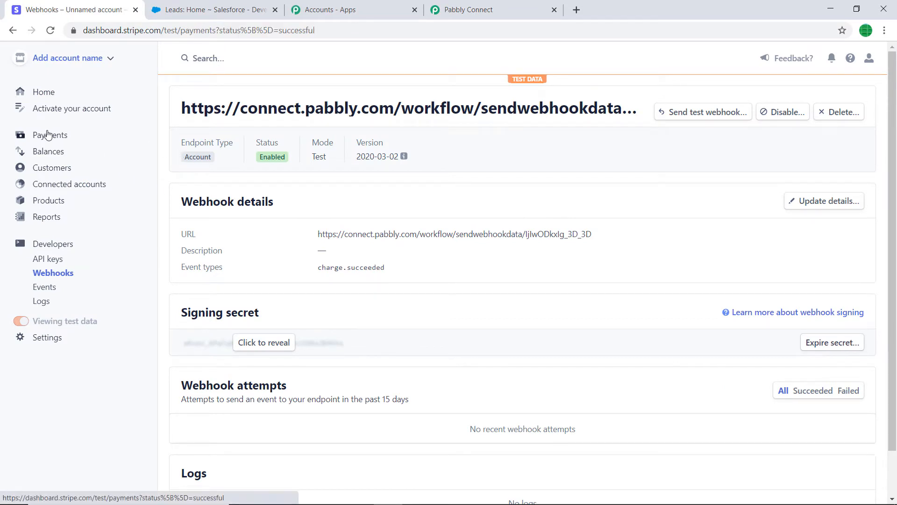
click(832, 106)
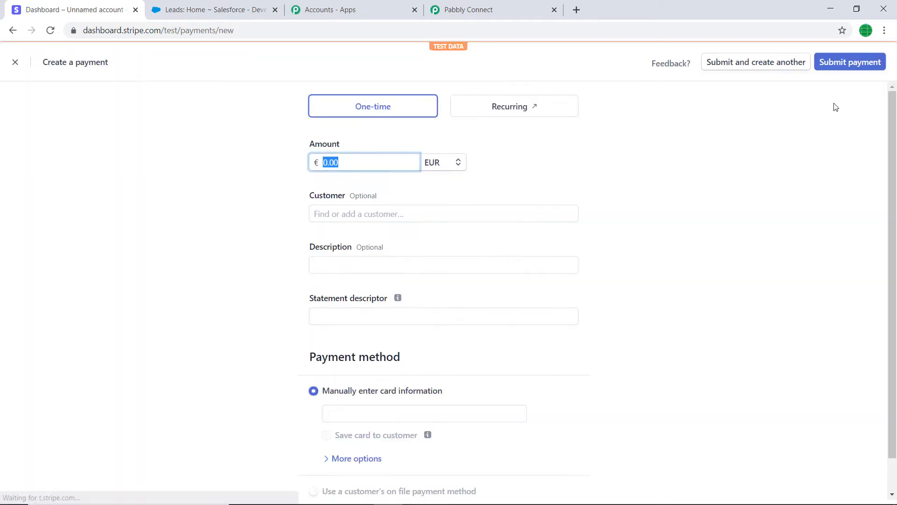
Step: Set the payment amount to 25.00 and its currency to USD - US Dollar
click(344, 165)
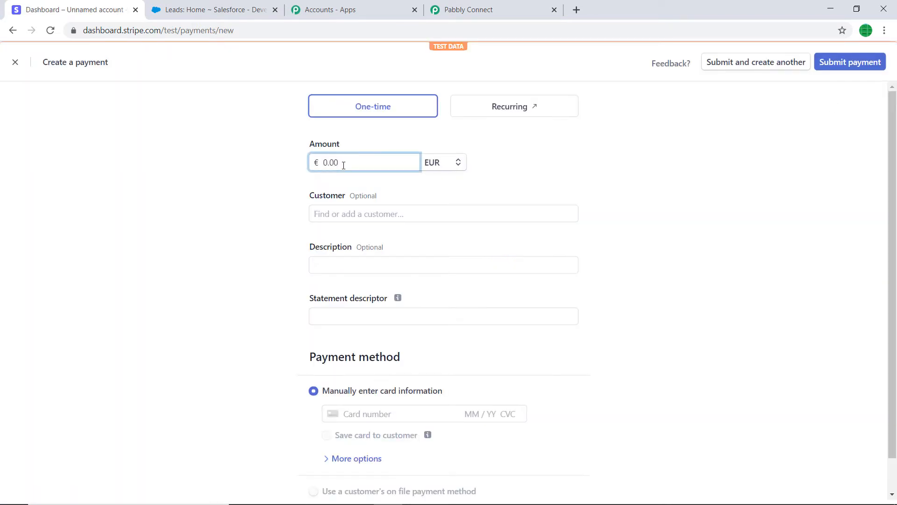
text(25)
click(439, 164)
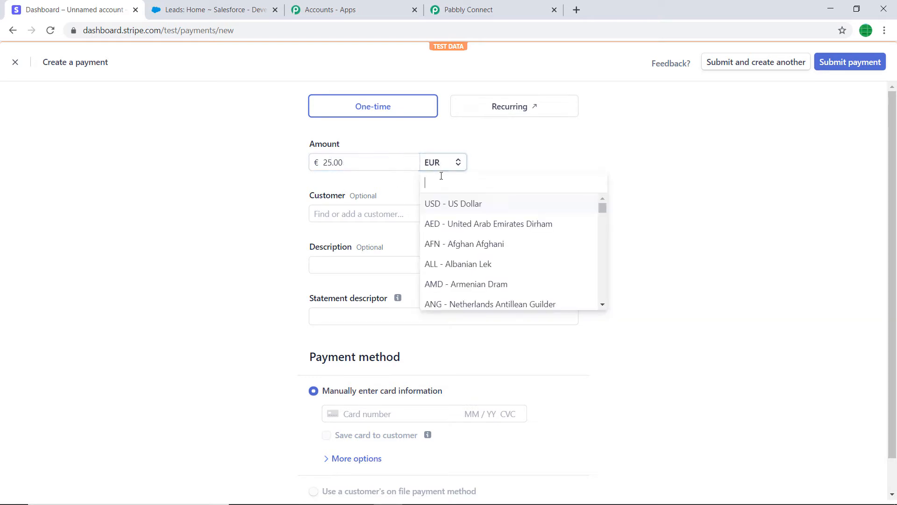
click(448, 202)
Step: Start adding a new customer for the payment and enter the customer's name
click(347, 215)
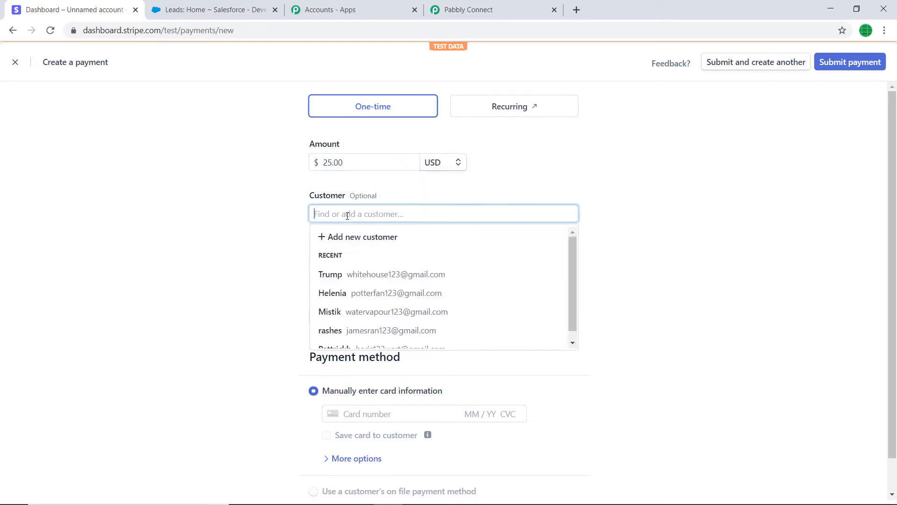
click(351, 237)
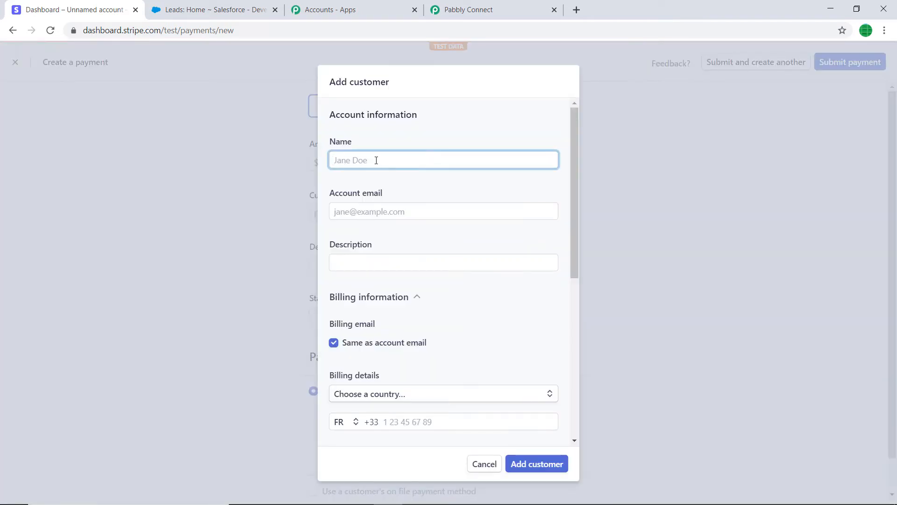
click(376, 161)
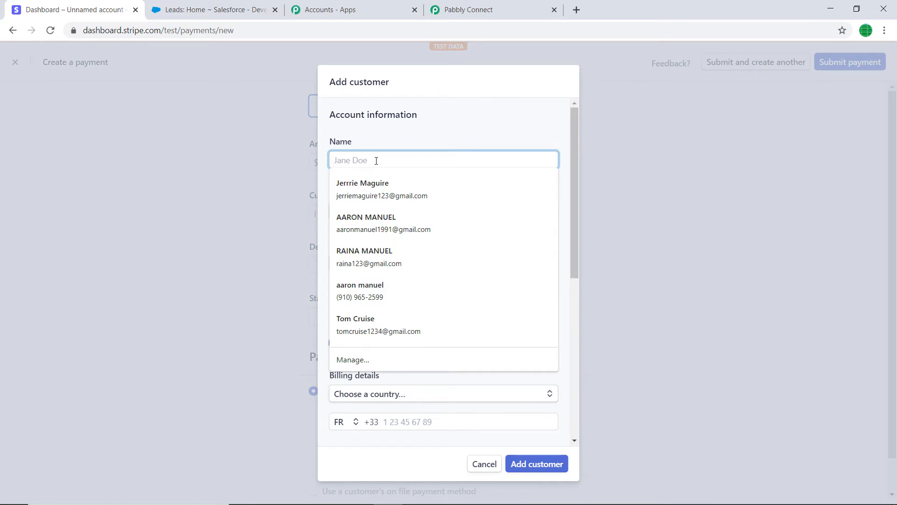
text(Biden)
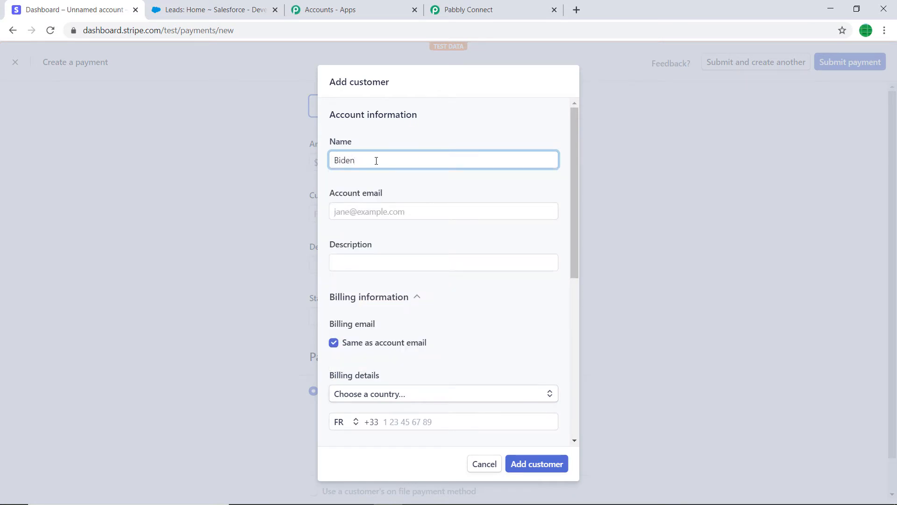
Step: Fill in the new customer's account email and enter the customer's first name as the description
click(358, 213)
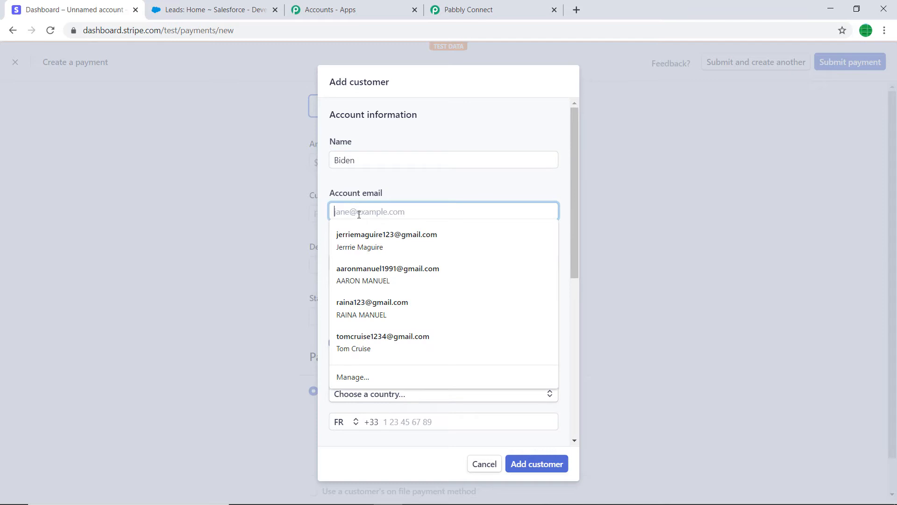
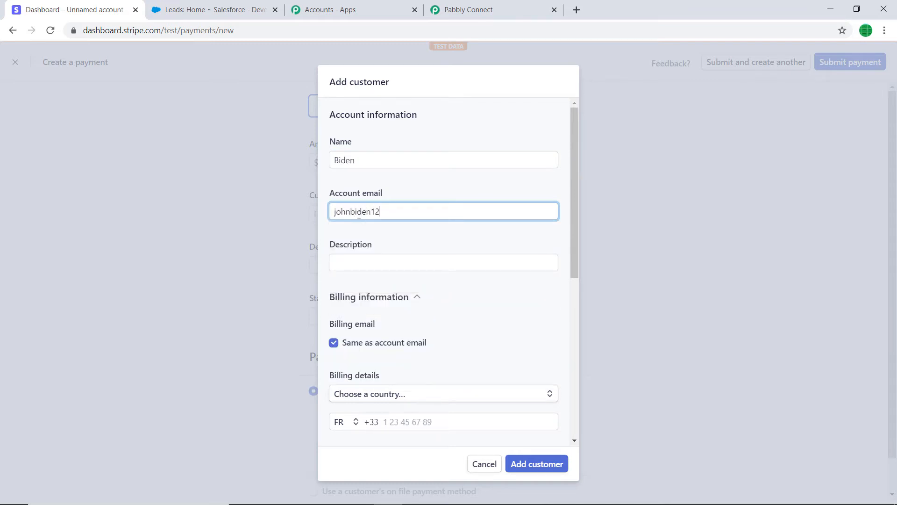
click(362, 264)
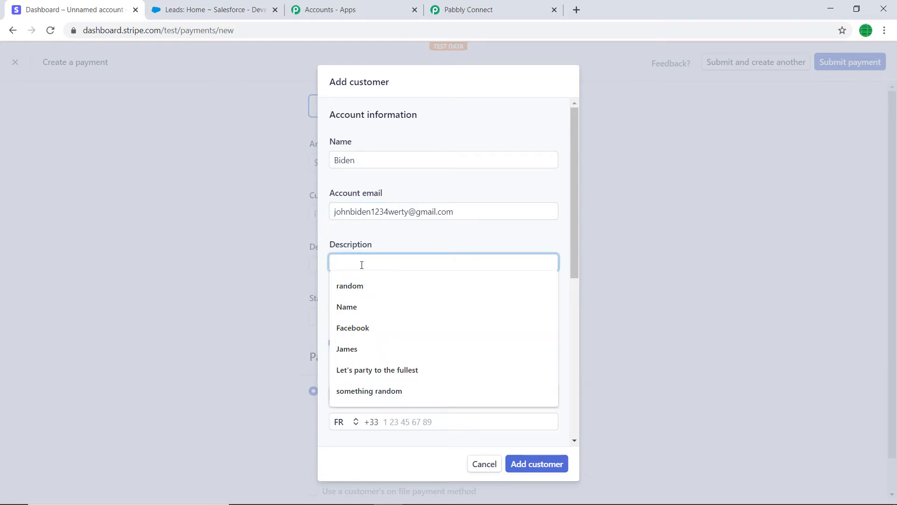
text(john)
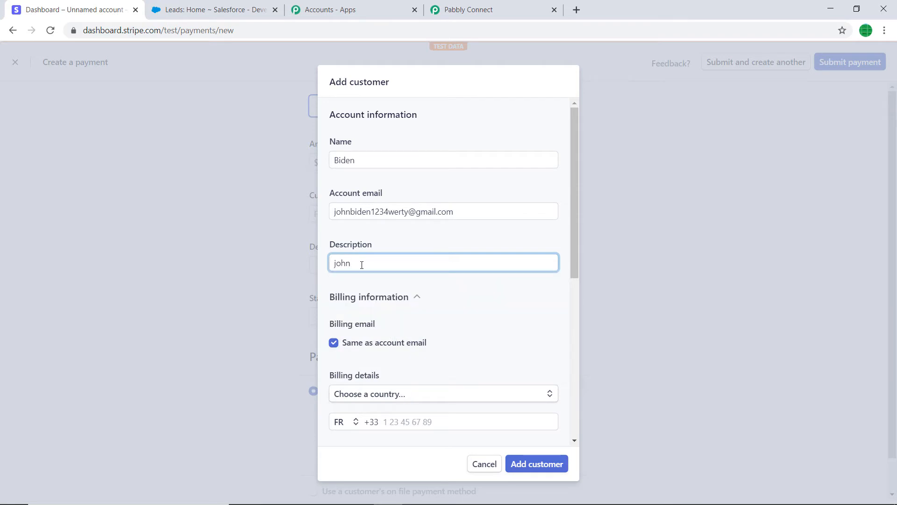
Step: Set the country in the customer's billing details to India
scroll(400, 302, down, 3)
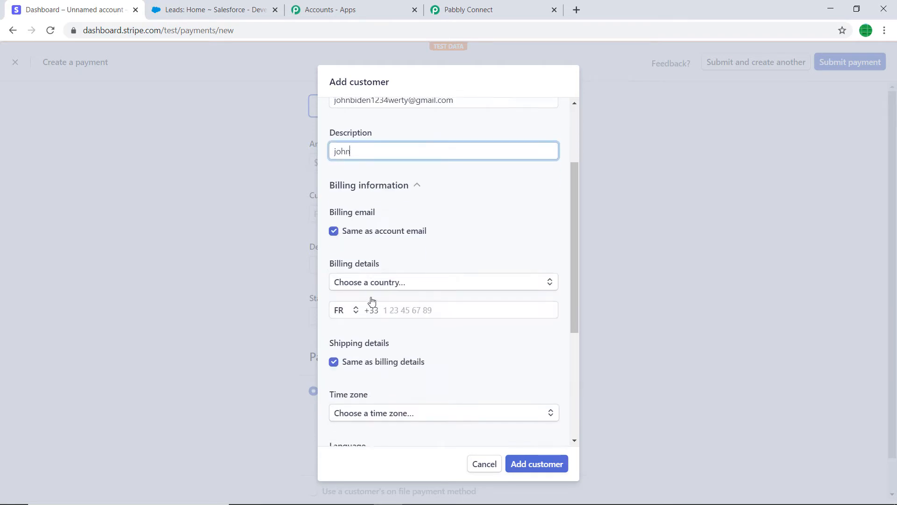
click(404, 277)
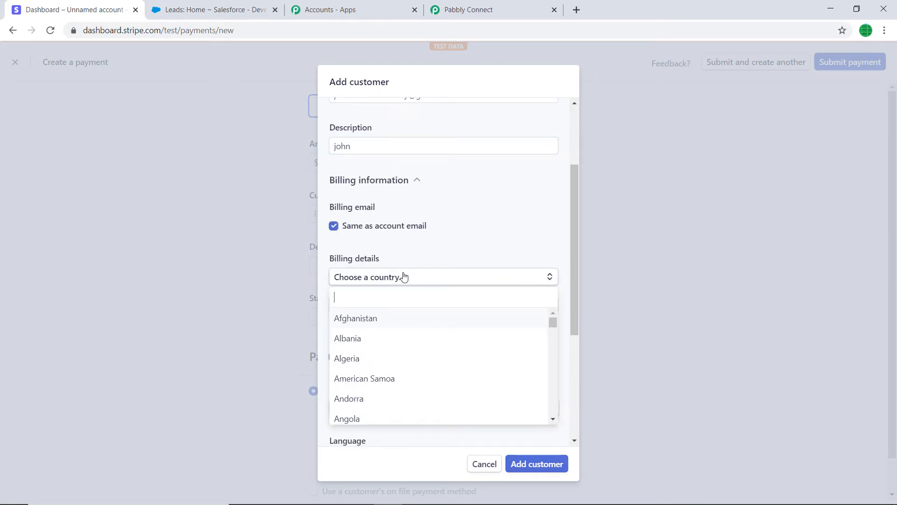
text(India)
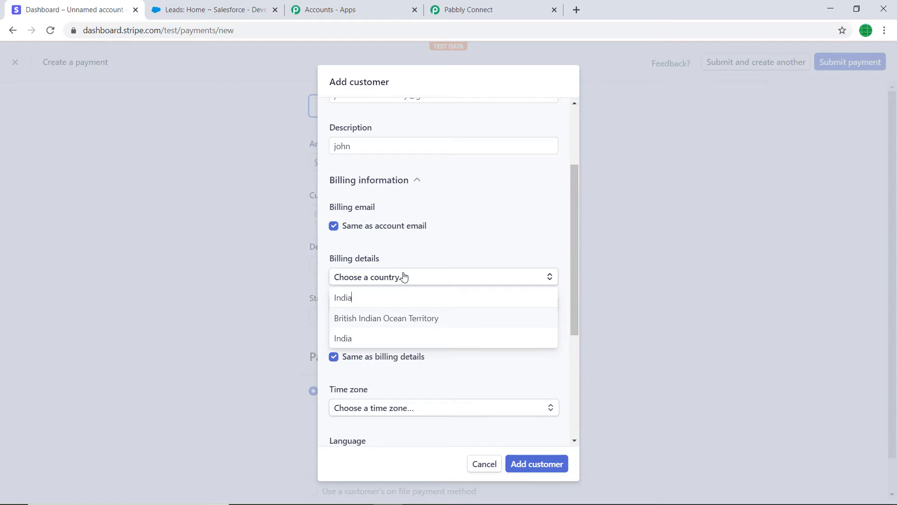
click(381, 339)
Step: Fill in both street address lines of the customer's billing details
scroll(411, 317, down, 1)
click(380, 245)
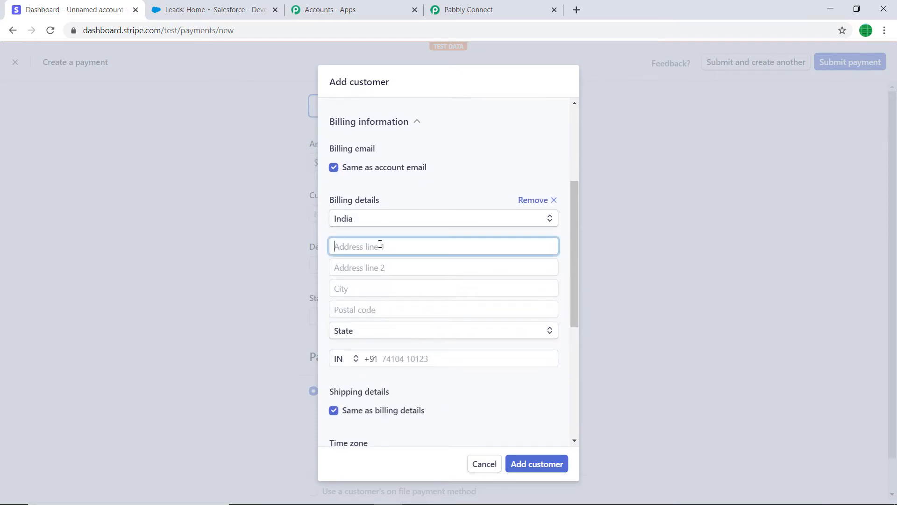
click(398, 273)
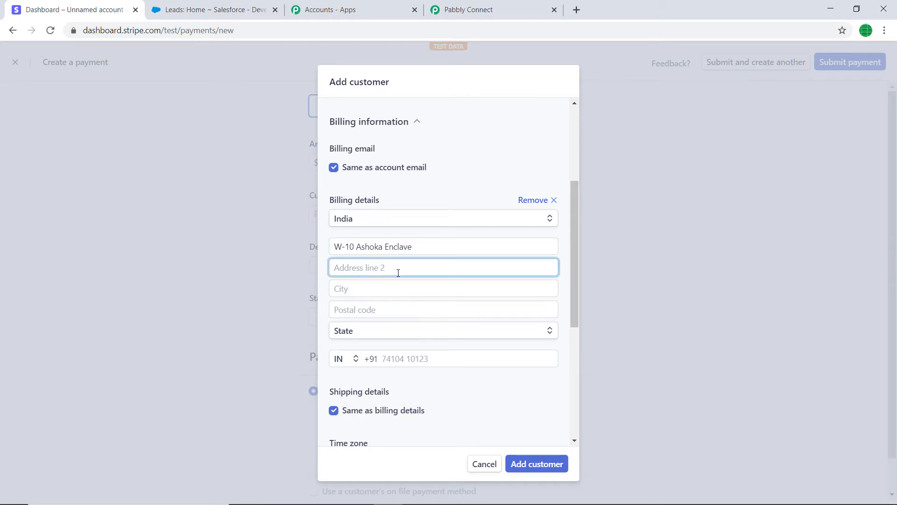
text(delhi marg)
Step: Enter the city and postal code of the billing address and select the matching state
click(396, 290)
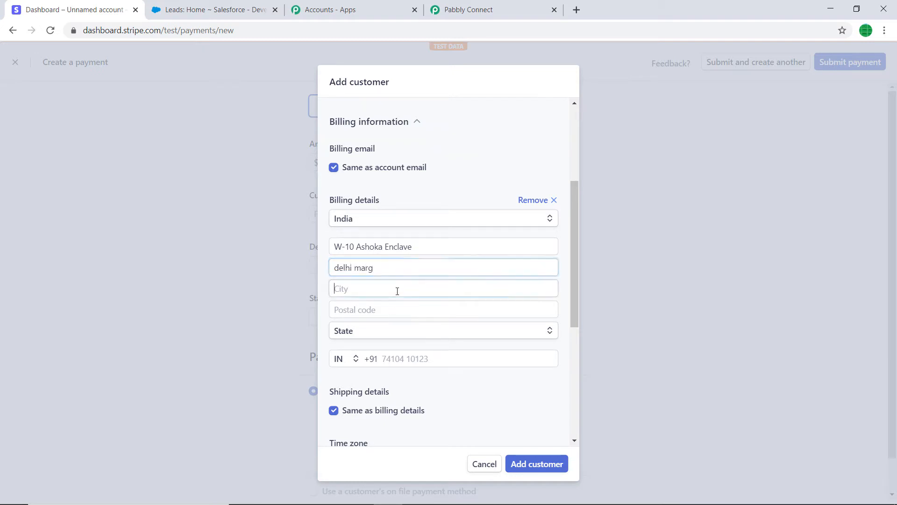
text(bhopal)
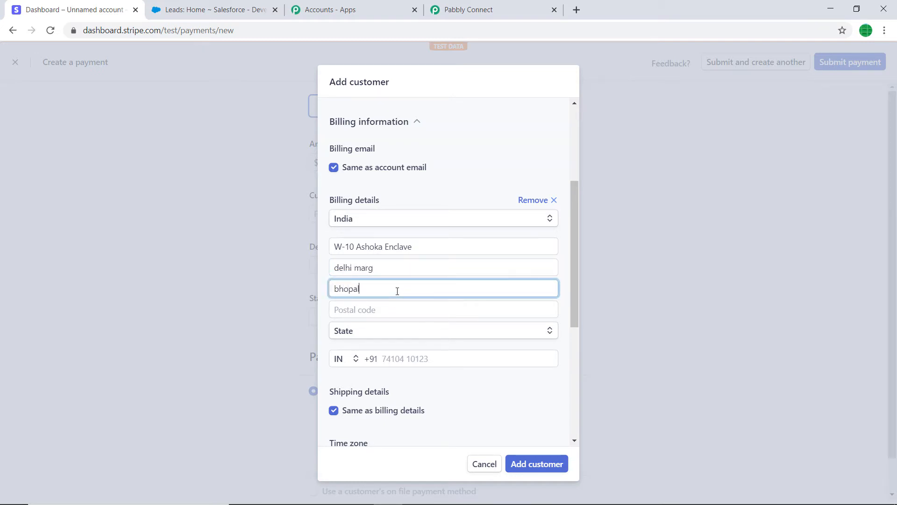
click(397, 312)
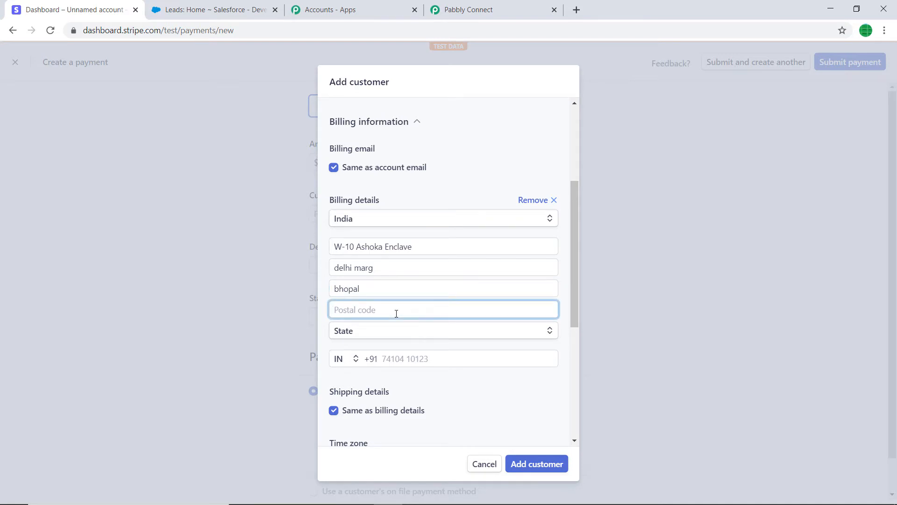
text(462023)
click(400, 330)
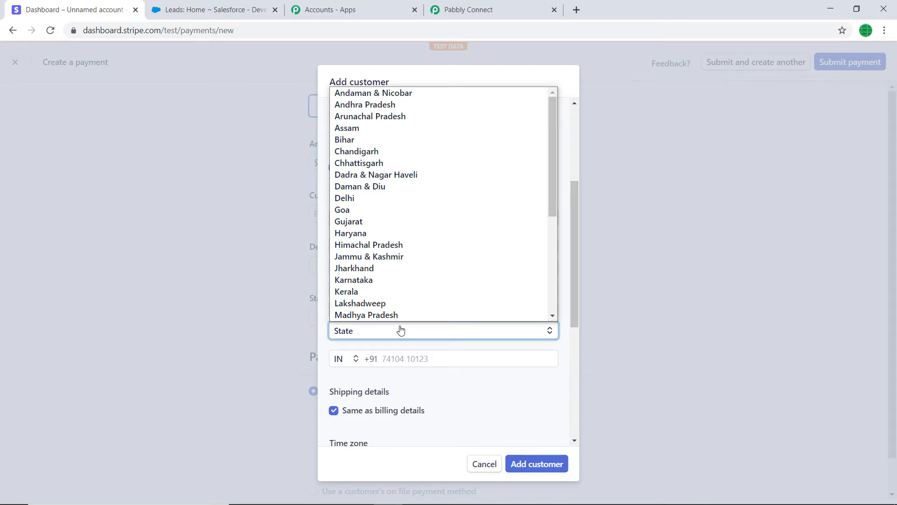
scroll(400, 316, down, 1)
click(404, 292)
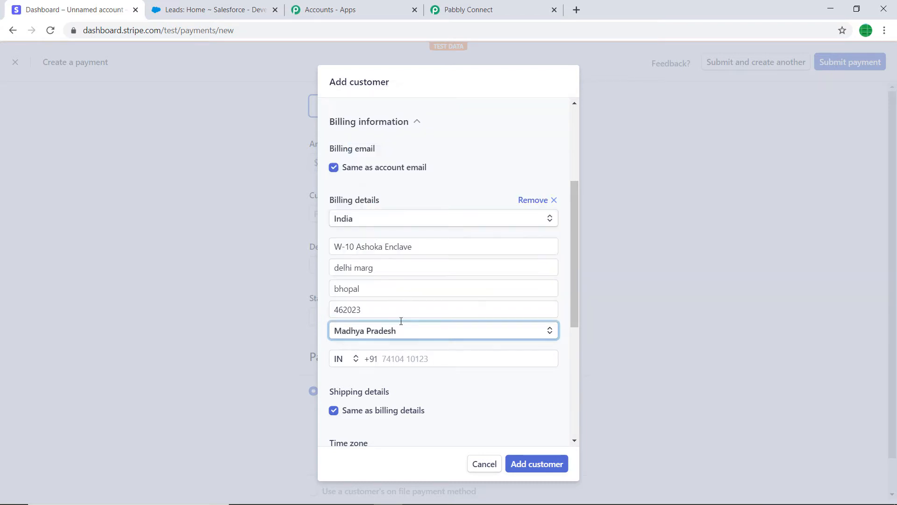
Step: Enter the customer's phone number in the billing details with the Indian country code
click(402, 355)
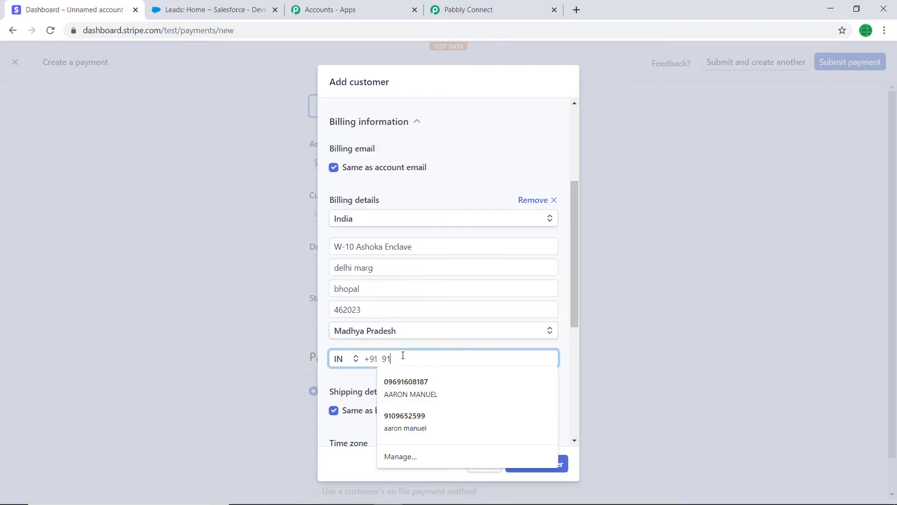
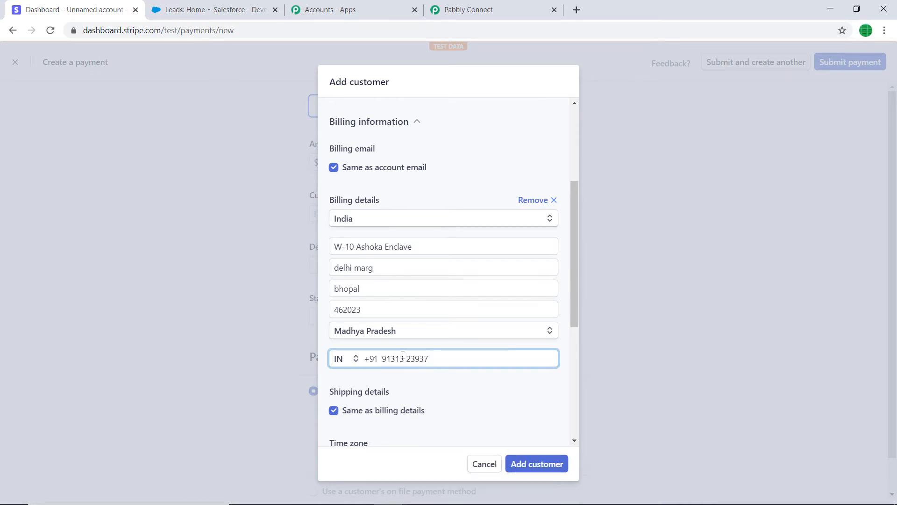
scroll(434, 339, down, 3)
click(388, 345)
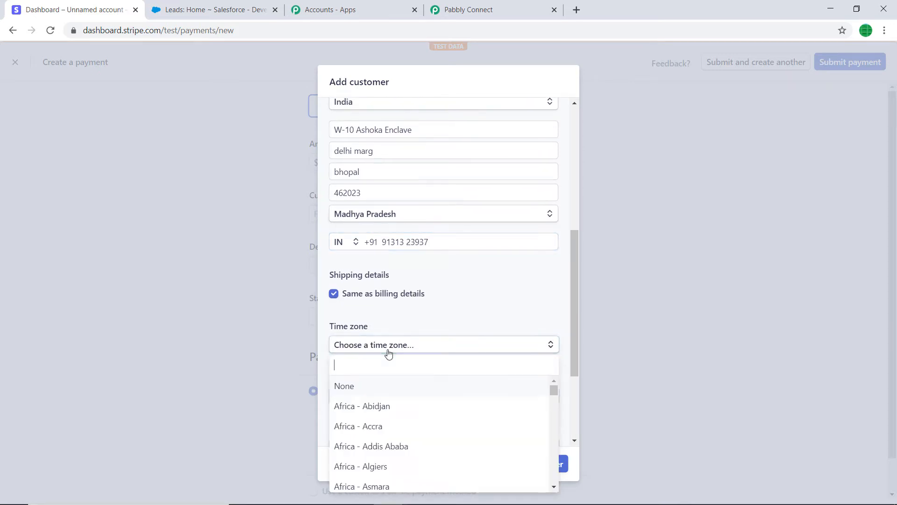
click(495, 302)
Step: Set the new customer's language to English
scroll(495, 322, down, 3)
click(407, 279)
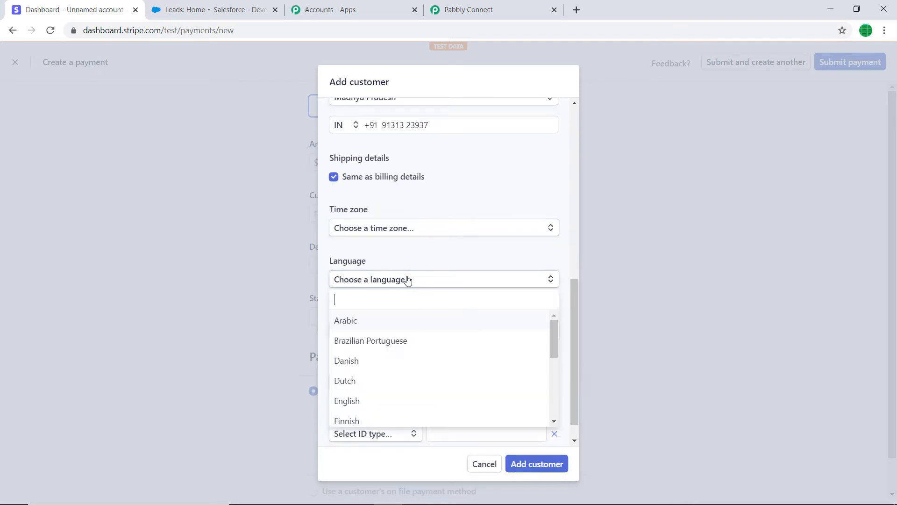
text(engli)
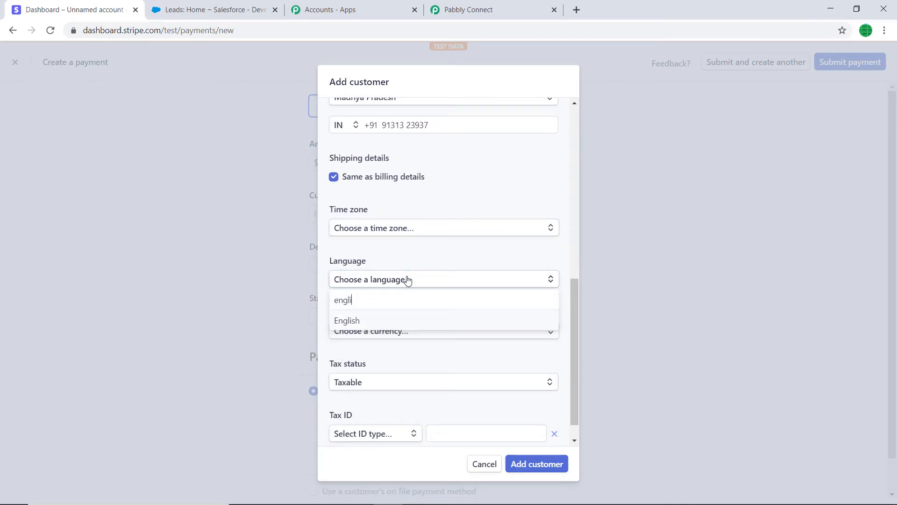
click(380, 318)
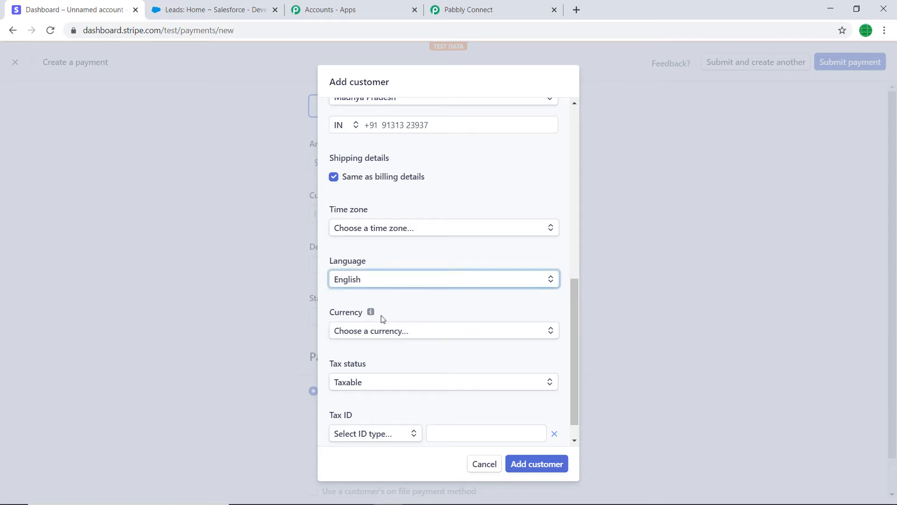
Step: Set the customer's currency to USD - US Dollar and add the customer to the payment
scroll(388, 314, down, 1)
click(388, 314)
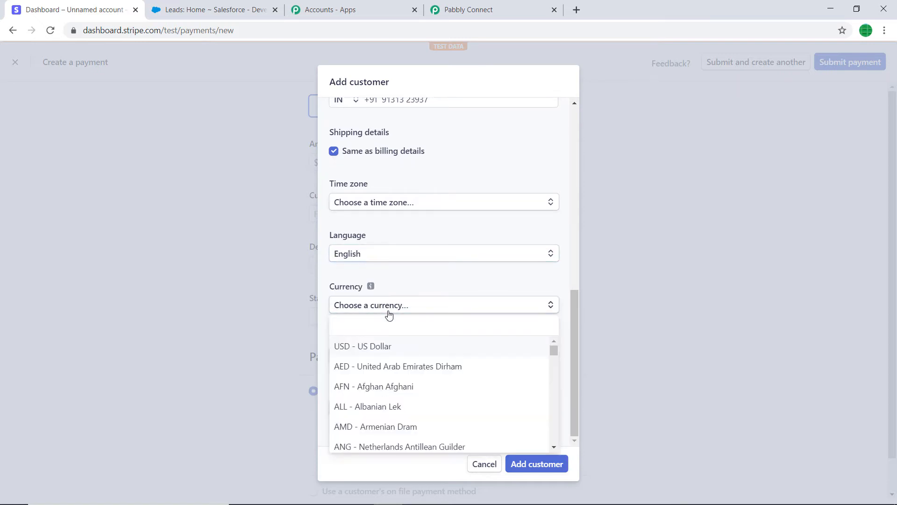
text(us)
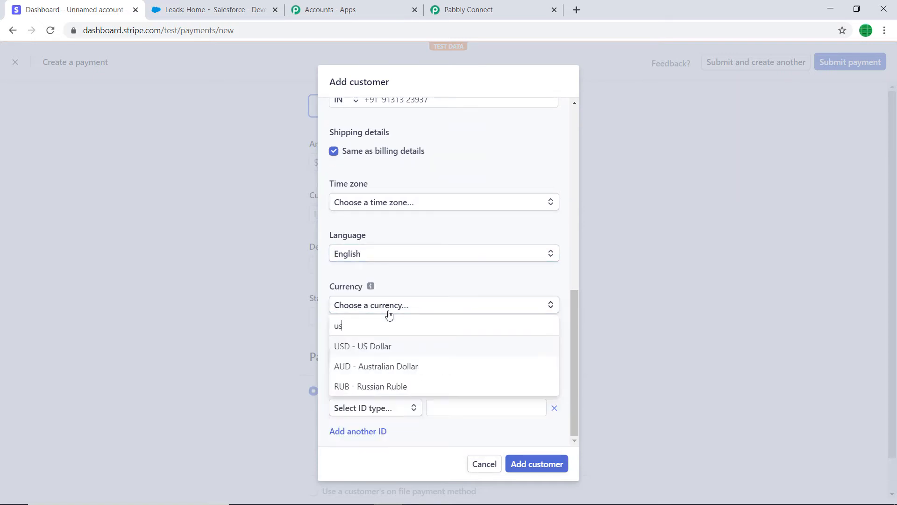
click(377, 347)
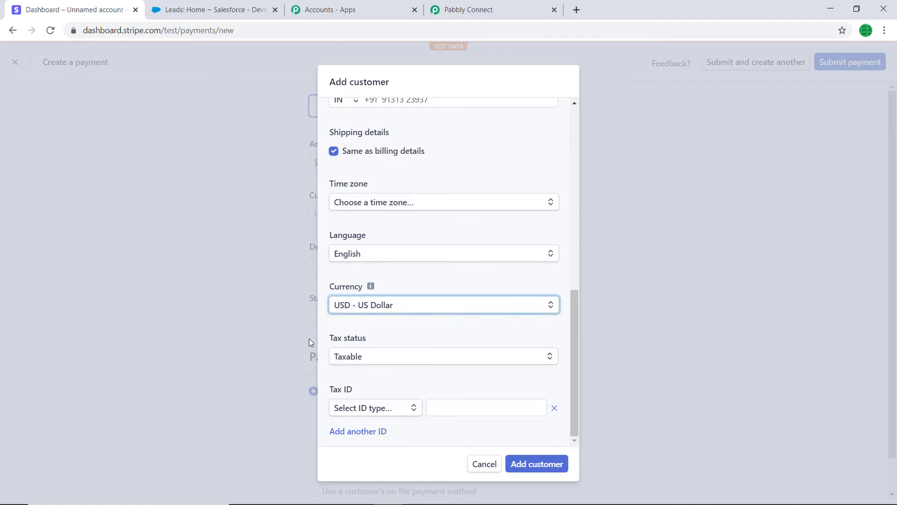
click(556, 470)
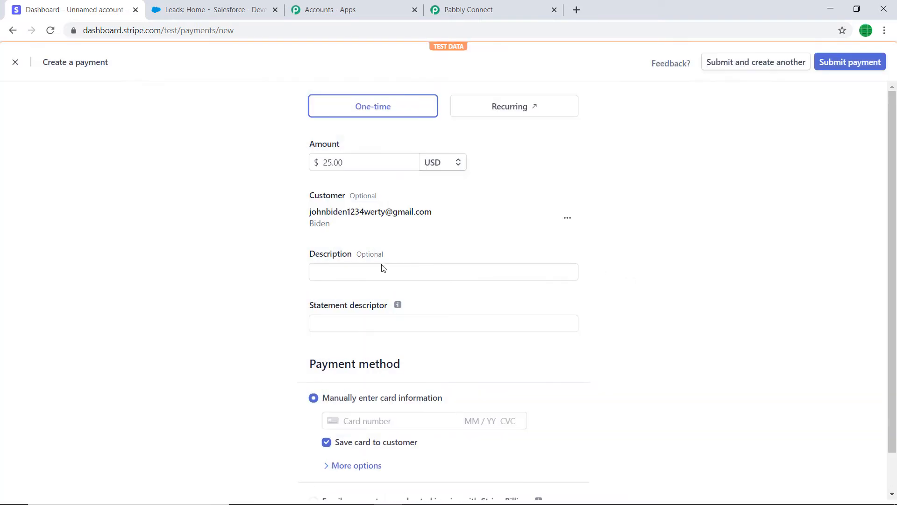
Step: Set the payment's description to "random" and its statement descriptor to "pabbly"
click(382, 272)
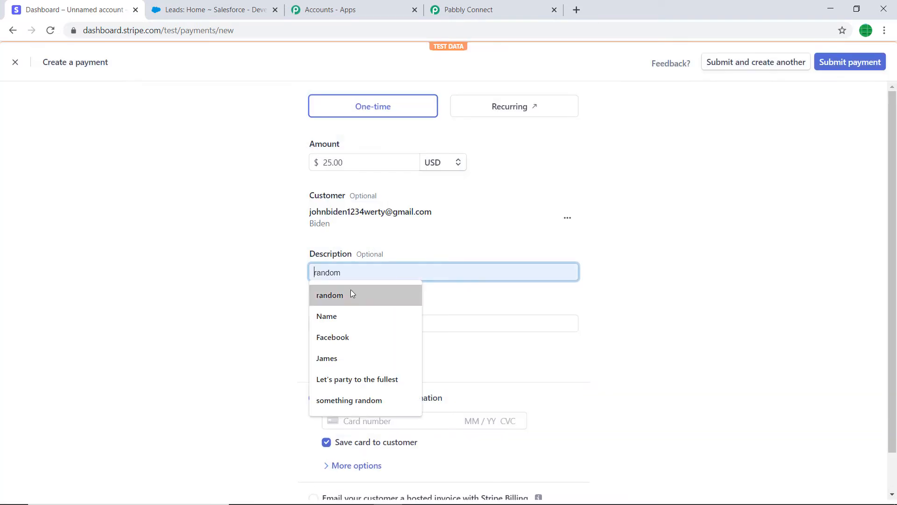
click(348, 294)
click(351, 327)
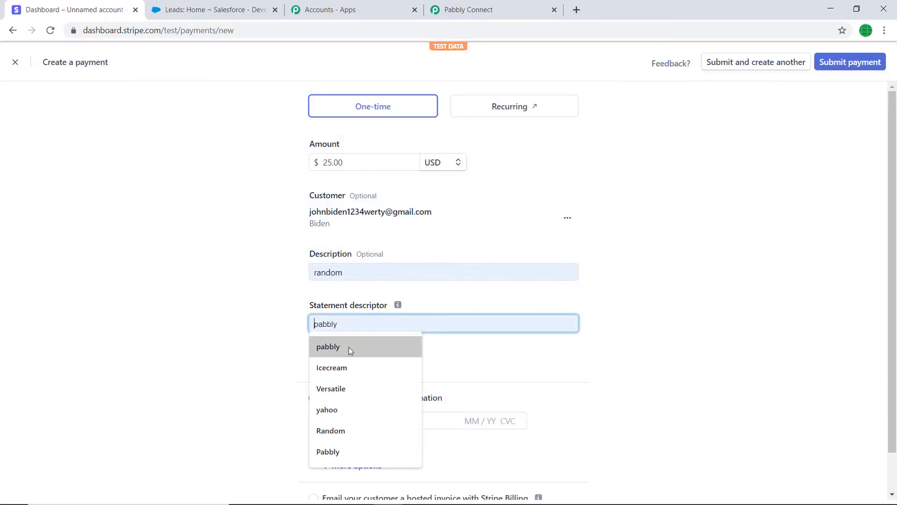
click(349, 348)
scroll(556, 294, down, 1)
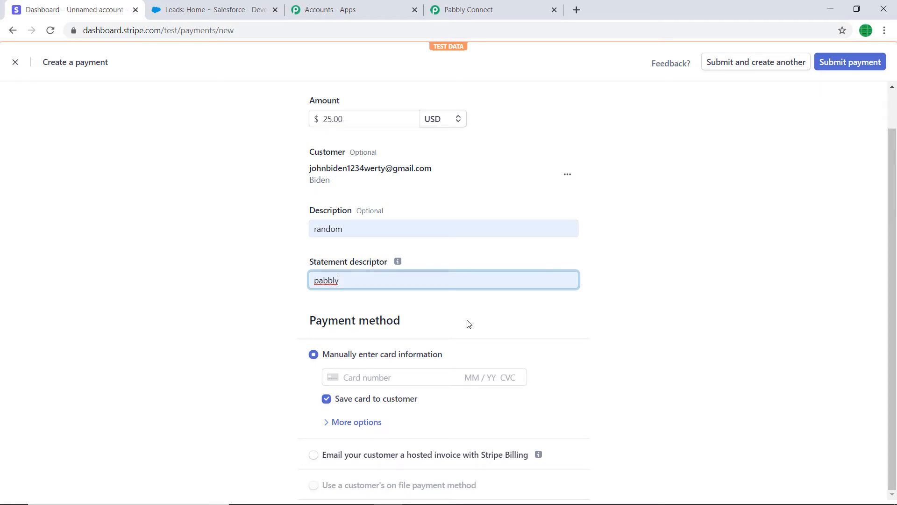
Step: Enter the test card's number, expiry date and CVC as the payment method and submit the payment
click(364, 378)
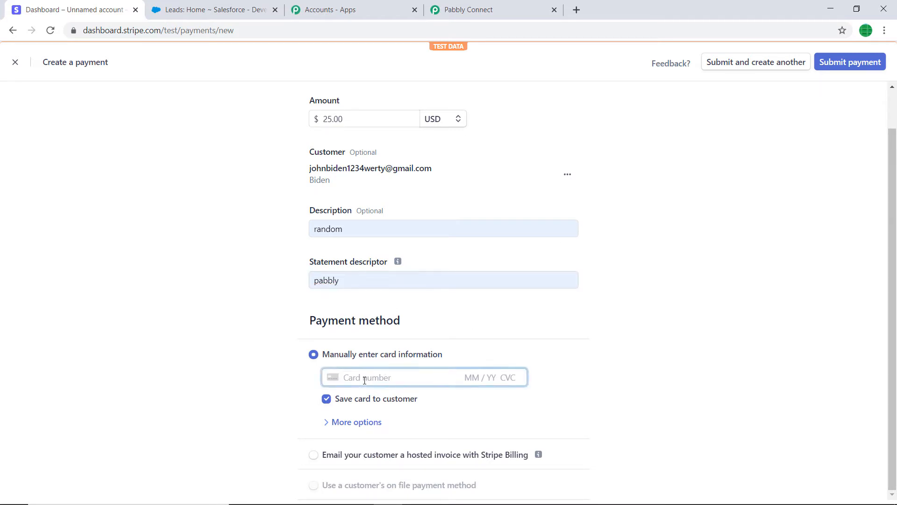
text(424242442424)
key(BackSpace)
key(BackSpace)
key(BackSpace)
key(BackSpace)
text(2 4242 442)
key(BackSpace)
text(2420422442)
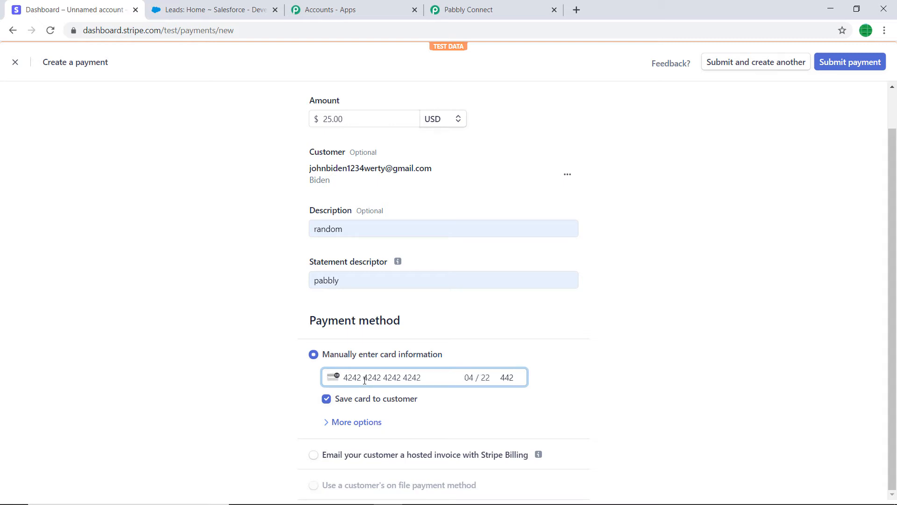
click(835, 65)
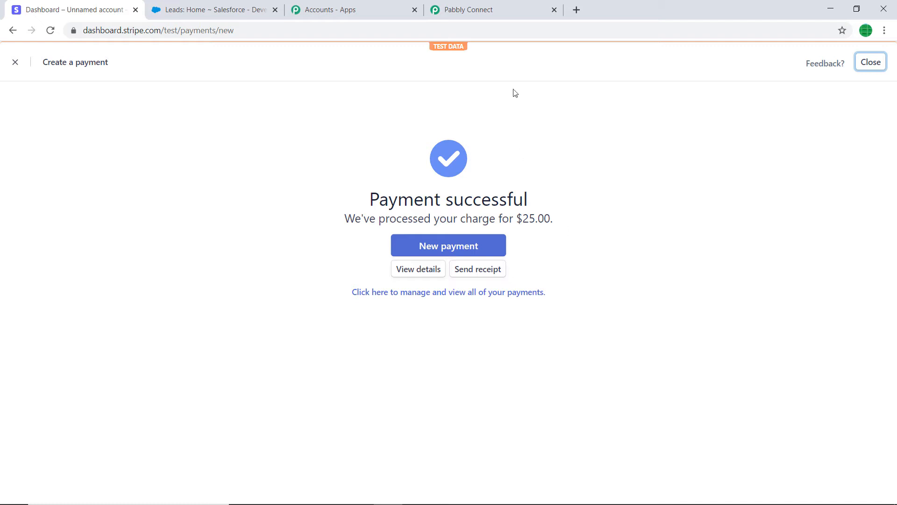
Step: Switch to Pabbly Connect and examine the captured webhook response, checking the charge amount, card and customer contact fields against the Stripe payment
click(512, 6)
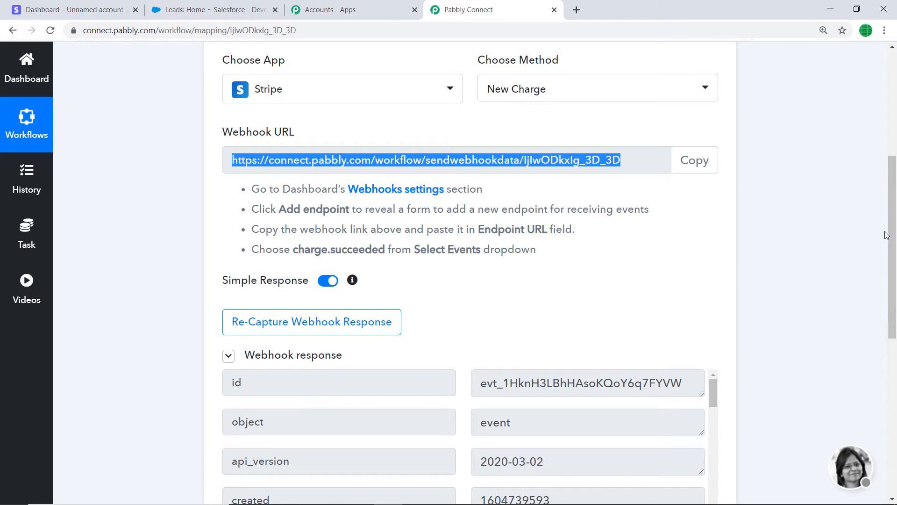
drag(888, 229, 888, 366)
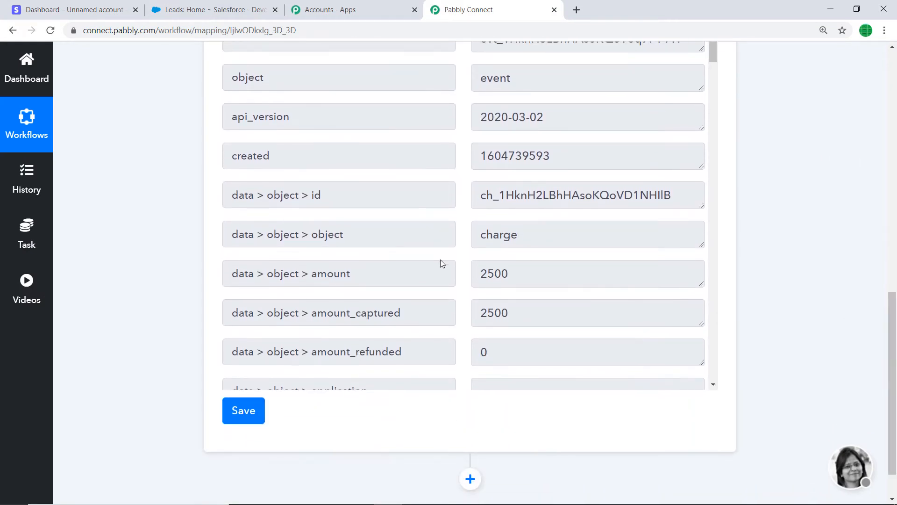
scroll(516, 281, down, 1)
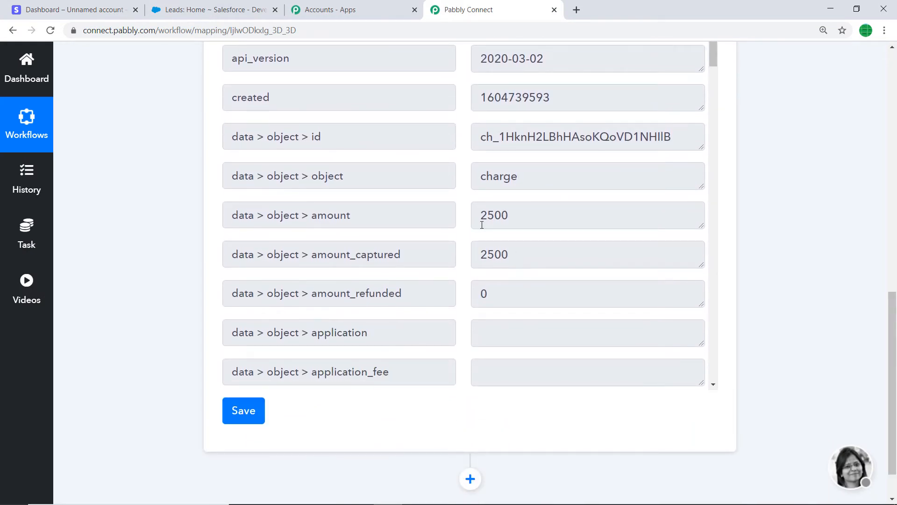
click(89, 8)
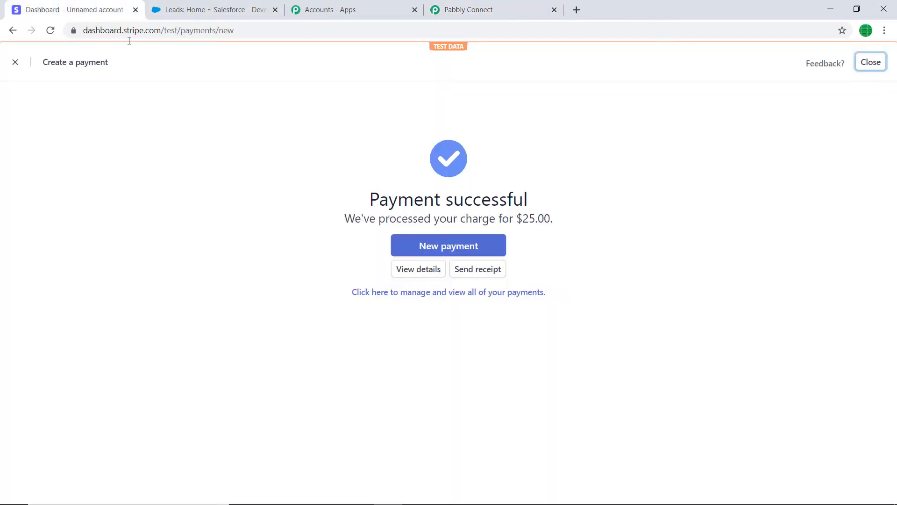
click(484, 6)
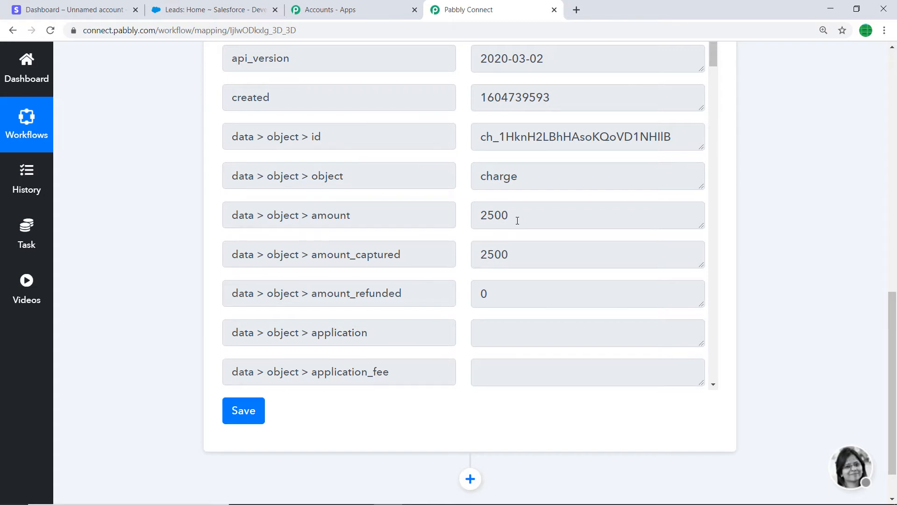
scroll(519, 220, down, 10)
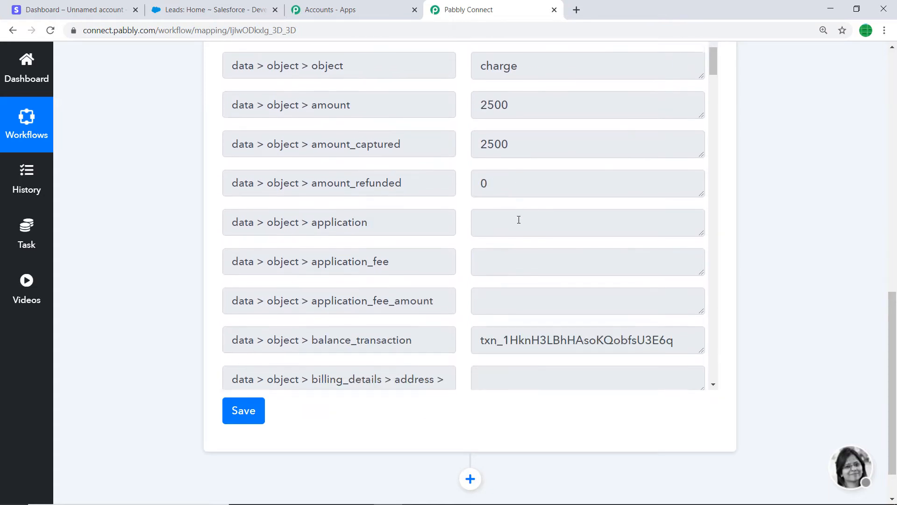
scroll(513, 226, down, 15)
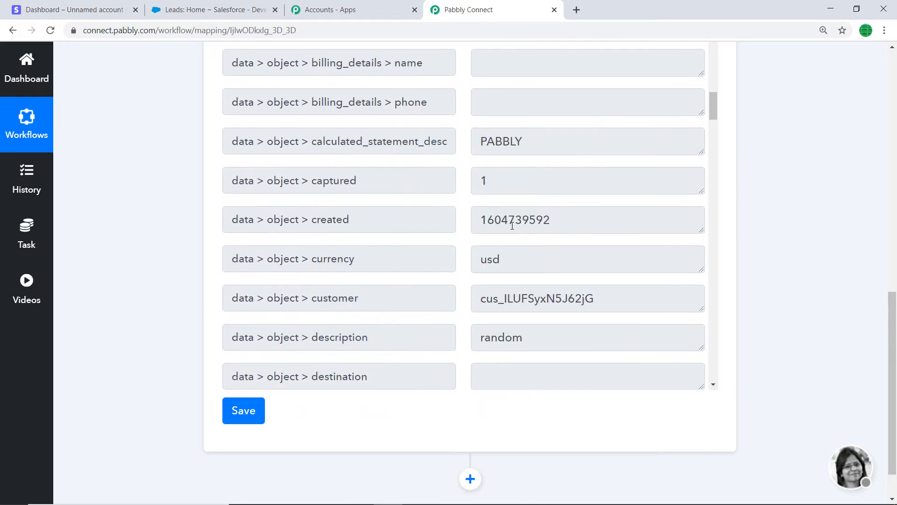
scroll(511, 218, down, 18)
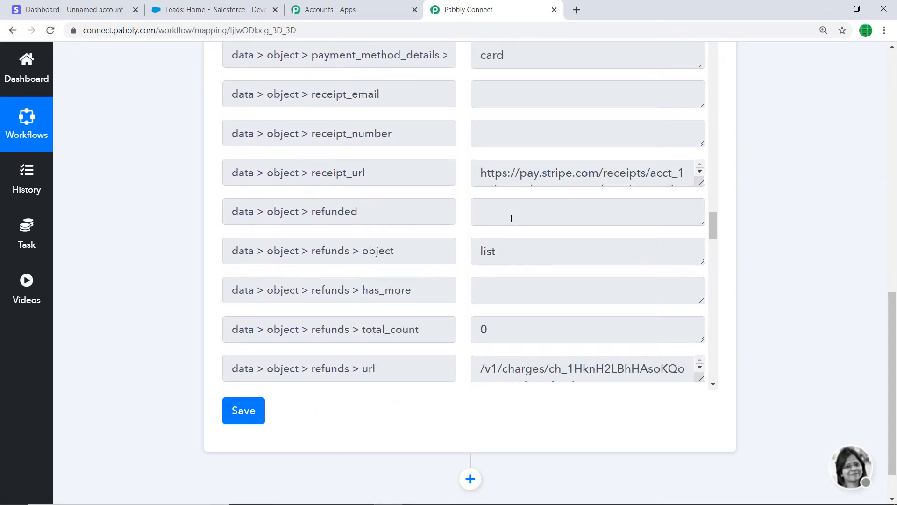
scroll(511, 219, up, 3)
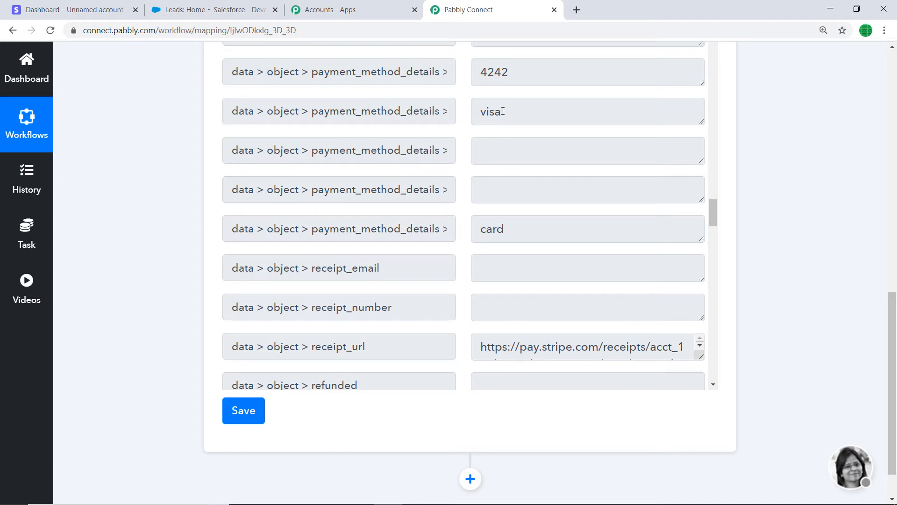
scroll(431, 164, down, 7)
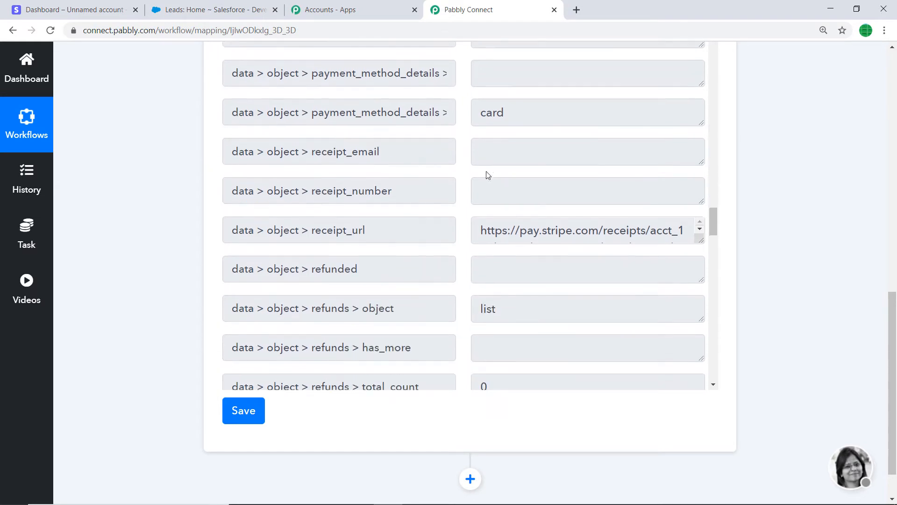
scroll(525, 195, down, 10)
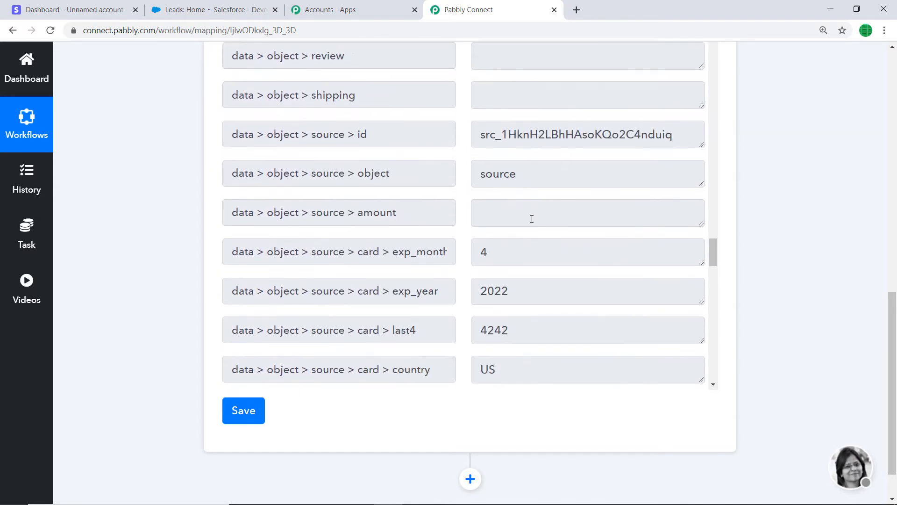
scroll(530, 217, up, 4)
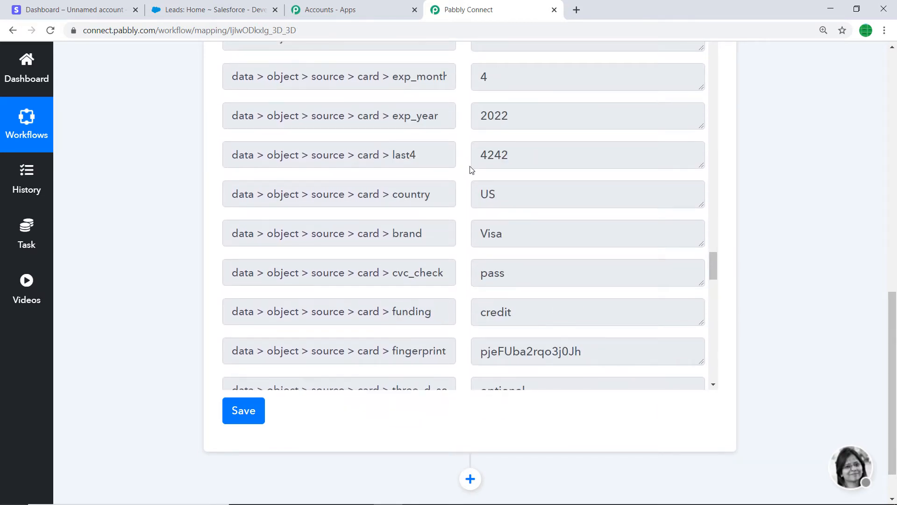
scroll(527, 140, down, 8)
scroll(529, 151, down, 10)
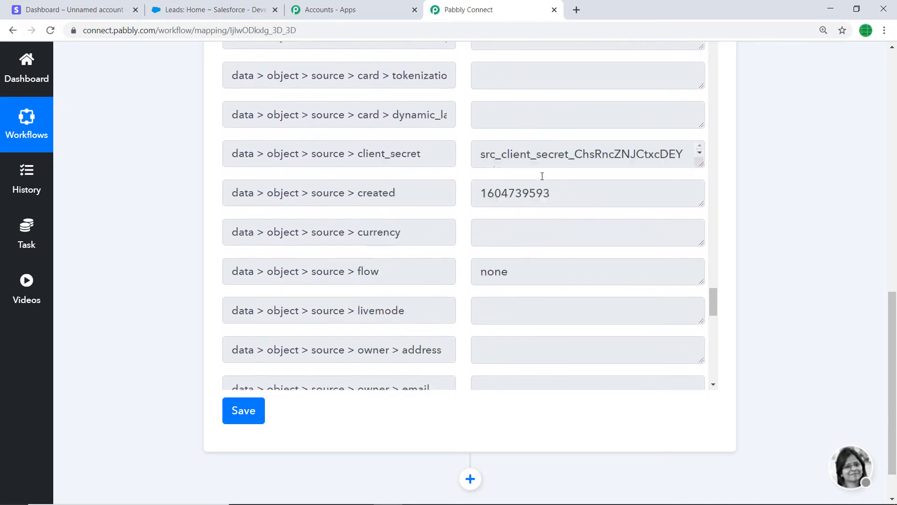
scroll(543, 180, down, 3)
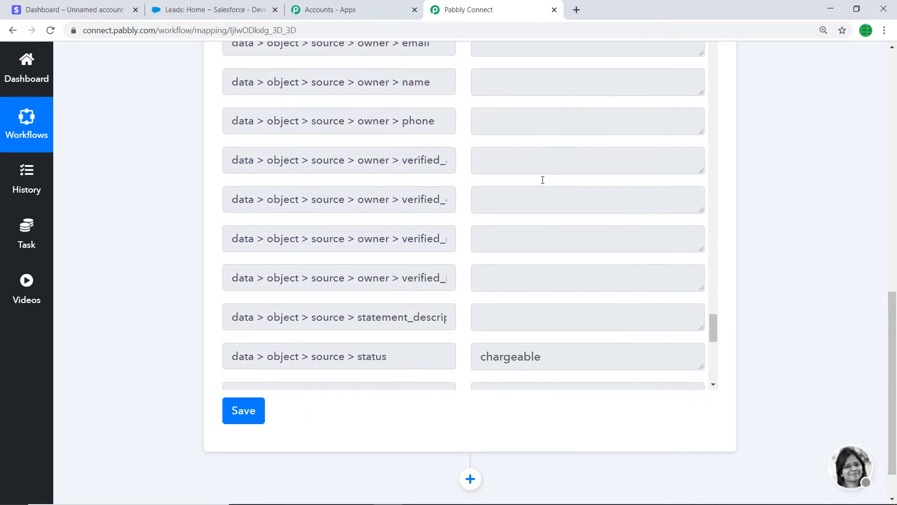
scroll(543, 180, up, 3)
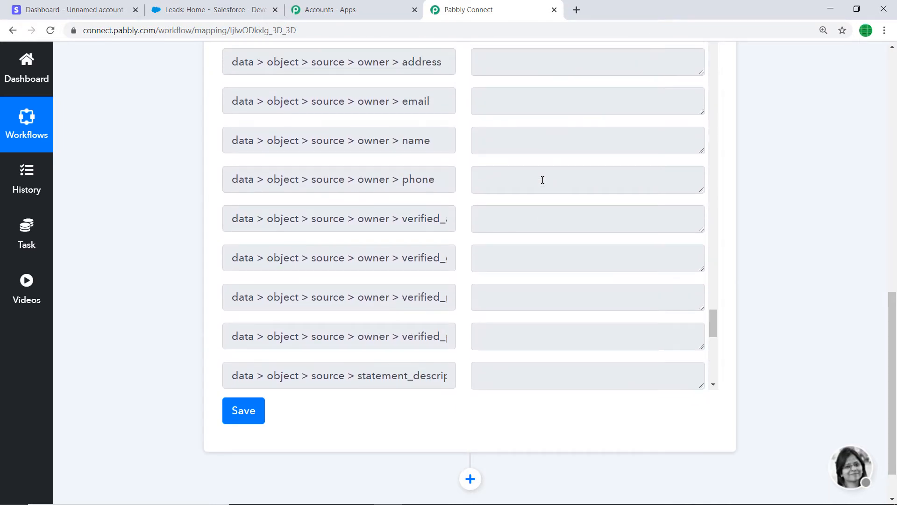
scroll(531, 171, up, 2)
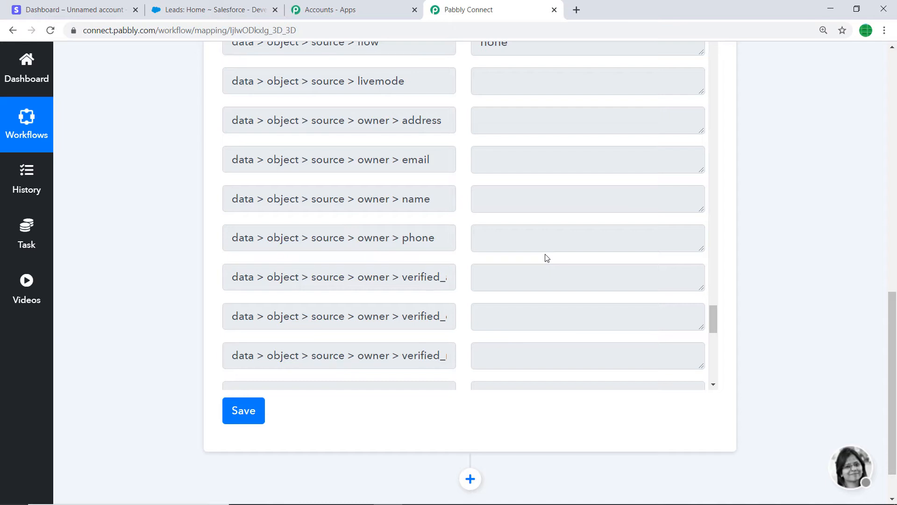
scroll(651, 246, down, 7)
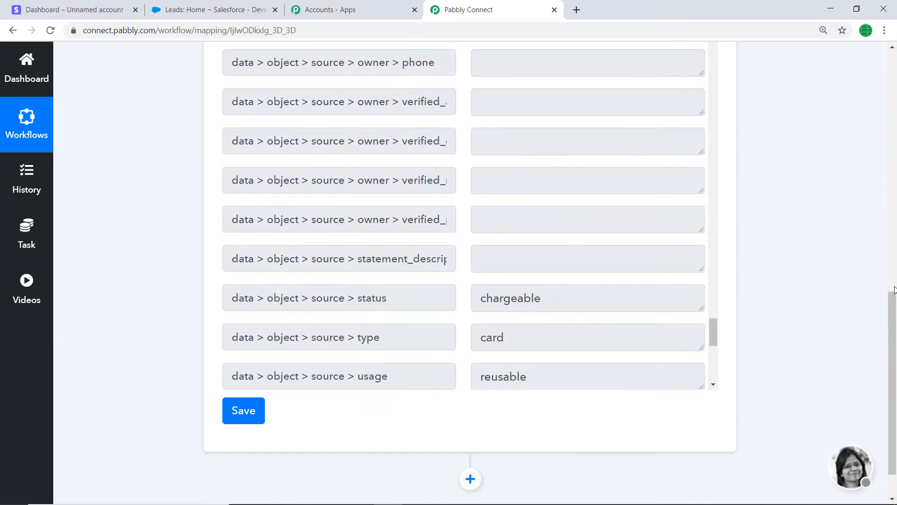
Step: Add an action step after the Stripe trigger and choose Stripe as its app
click(471, 431)
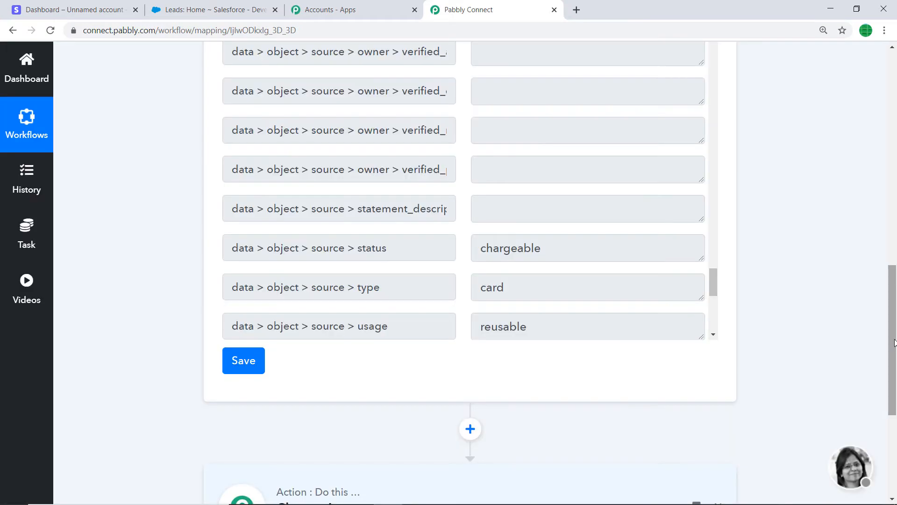
drag(895, 342, 895, 416)
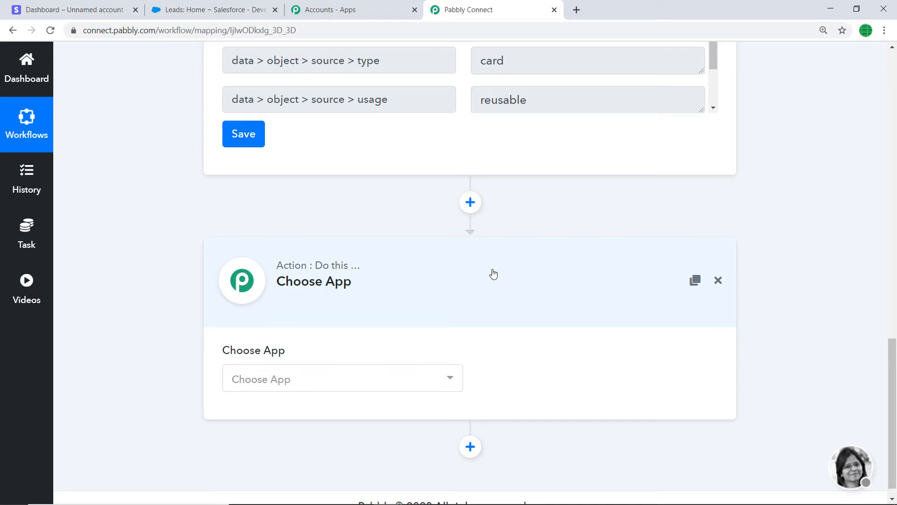
click(333, 380)
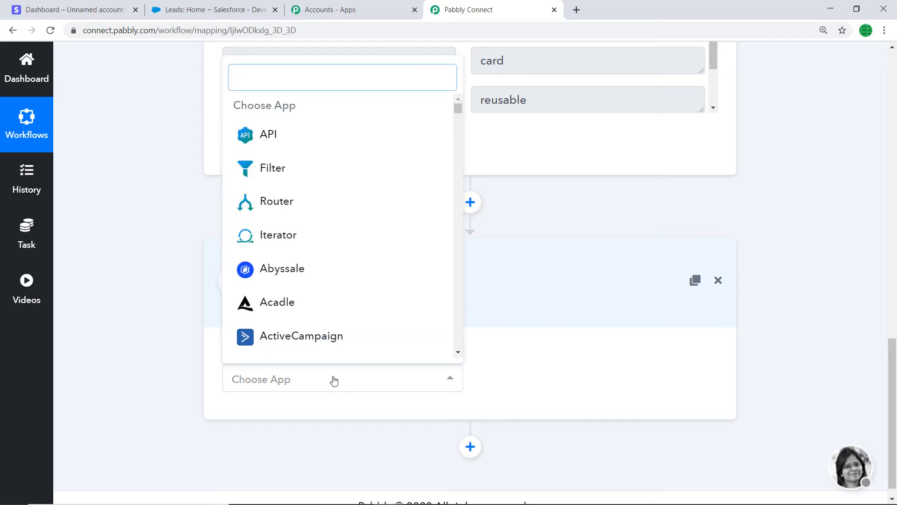
text(s)
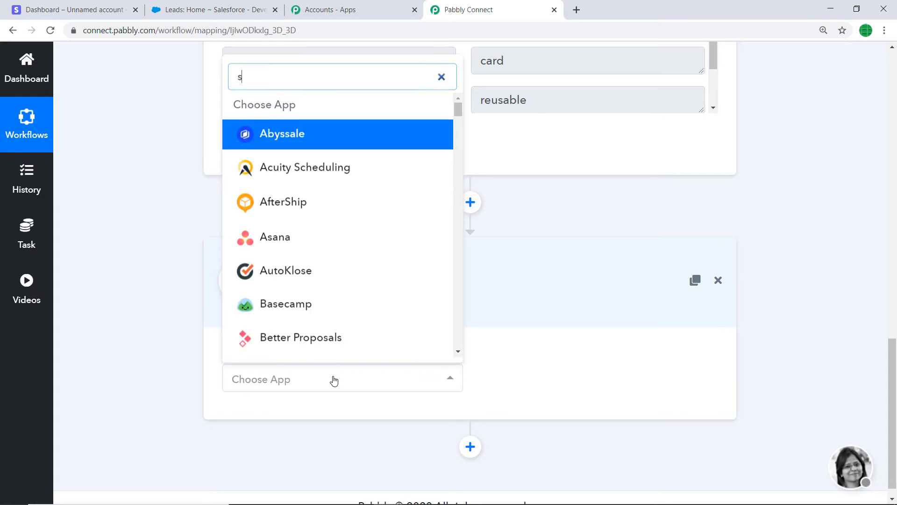
text(trip)
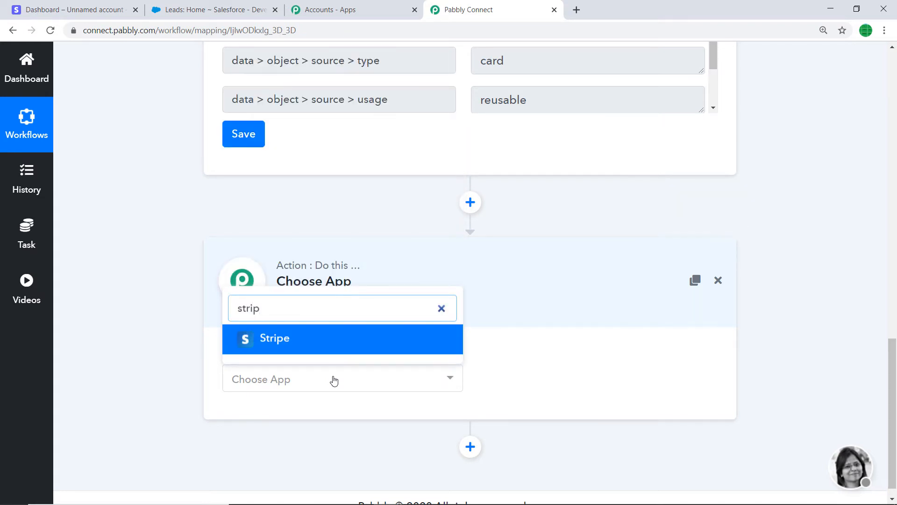
click(324, 344)
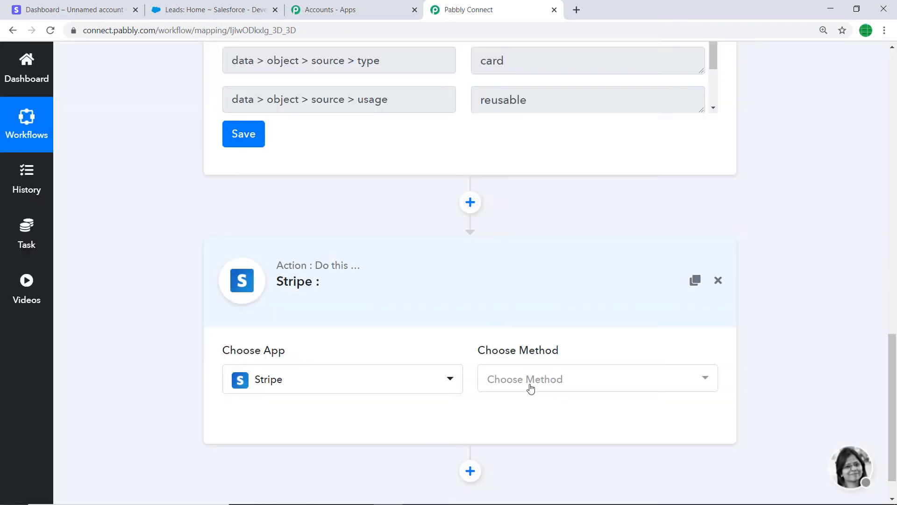
Step: Set the Stripe action's method to Retrieve a Customer and open the credentials form for connecting with Stripe
click(531, 388)
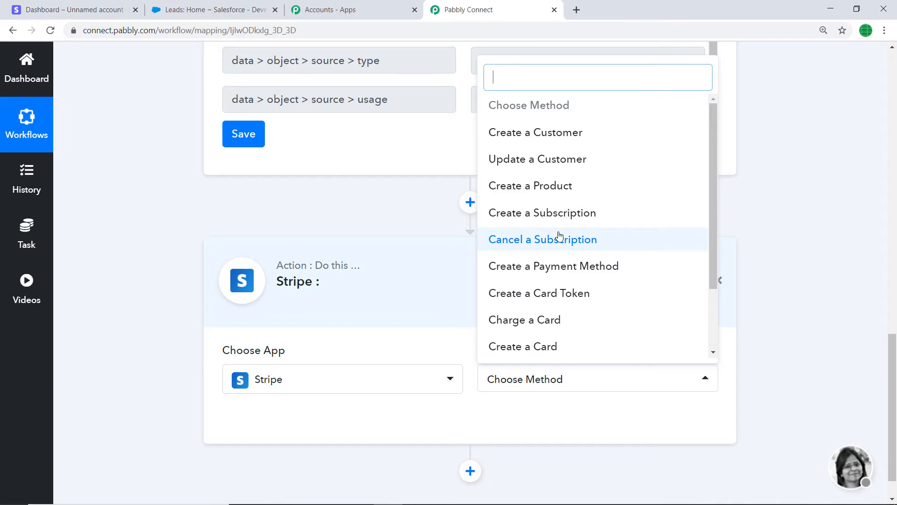
scroll(556, 261, down, 2)
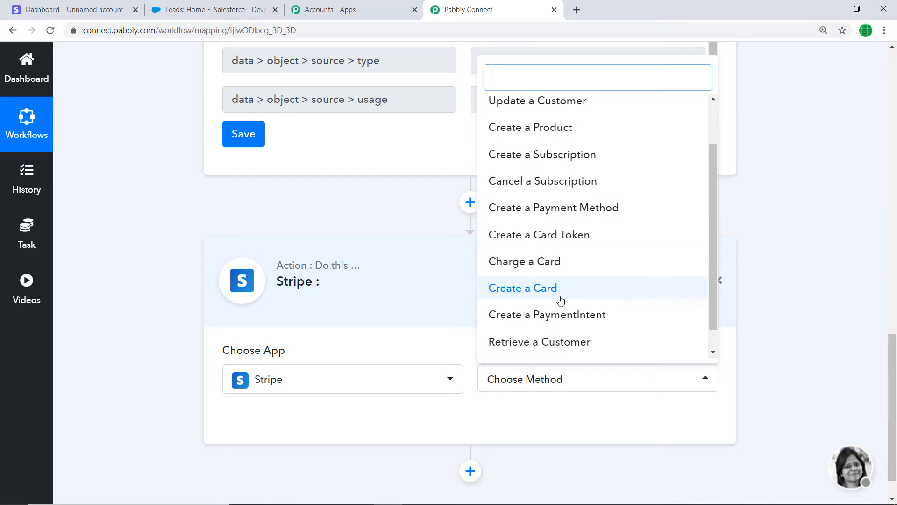
click(544, 350)
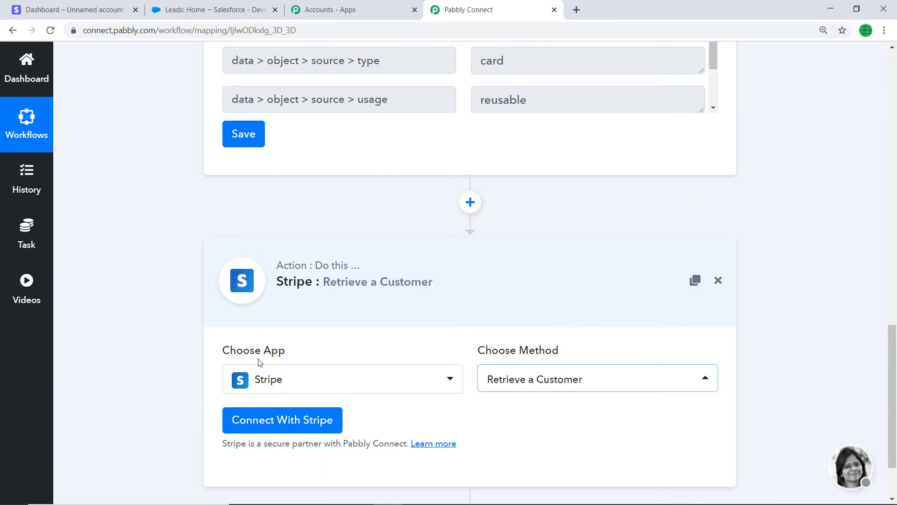
click(287, 421)
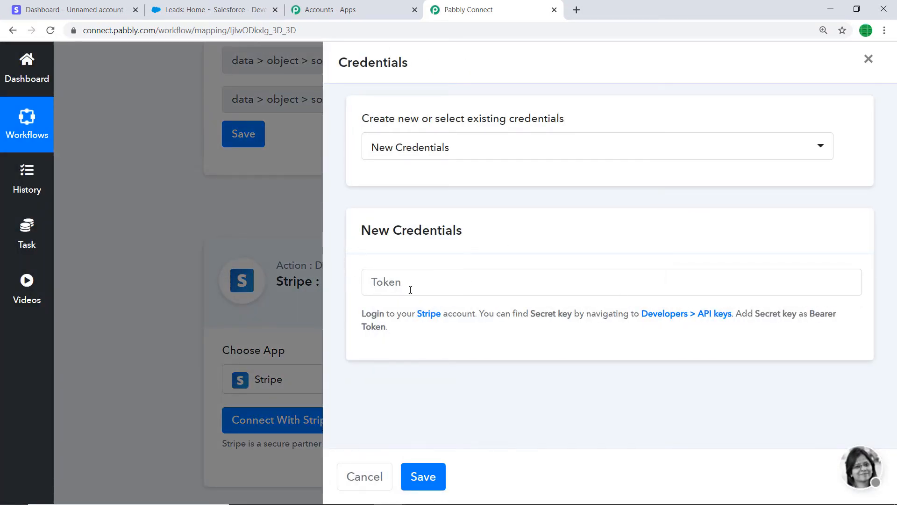
Step: Switch to the Stripe dashboard, reveal the test secret key in the developers' API keys and copy it
click(105, 6)
click(21, 62)
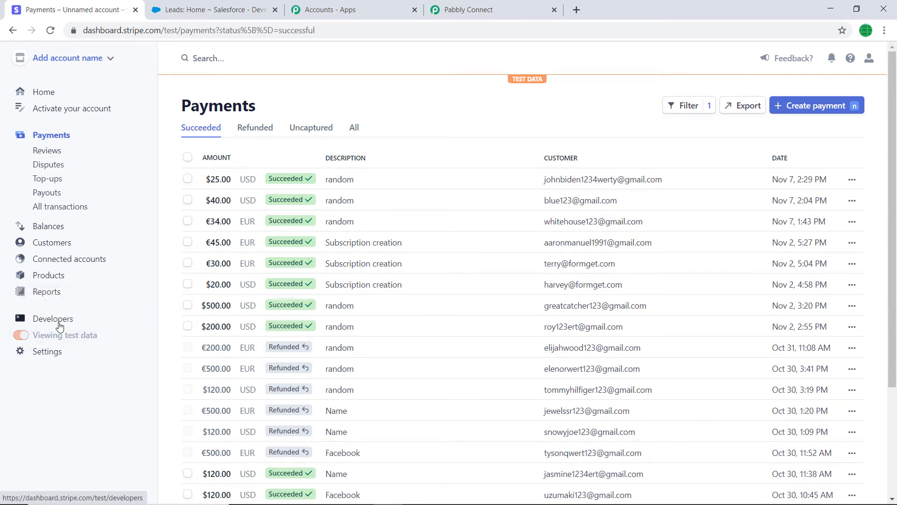
click(57, 322)
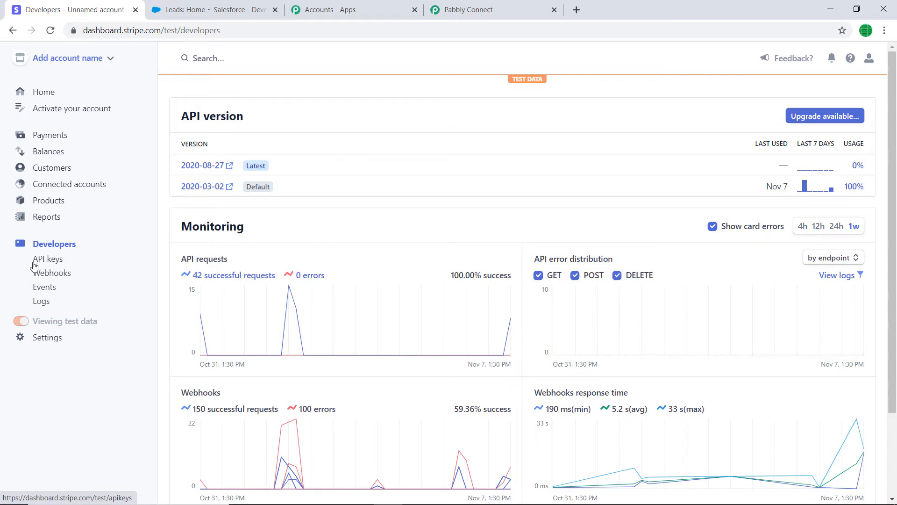
click(49, 260)
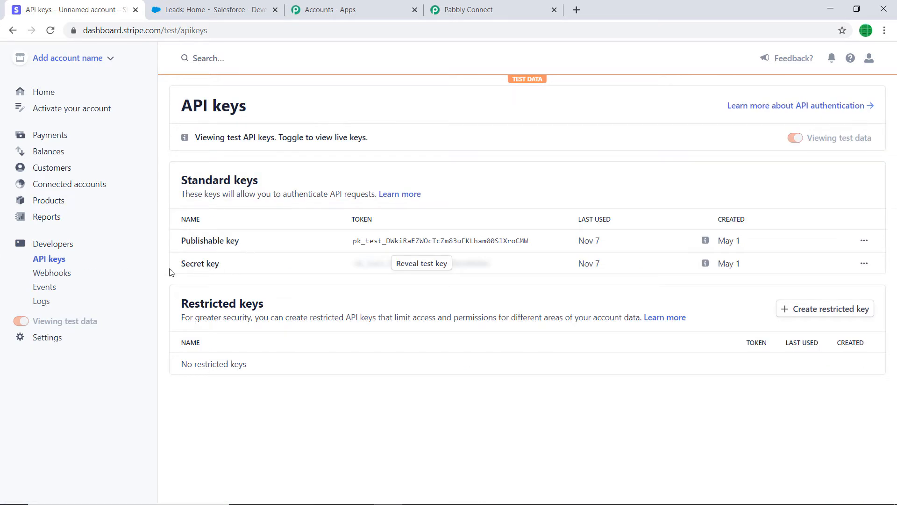
click(426, 266)
click(438, 267)
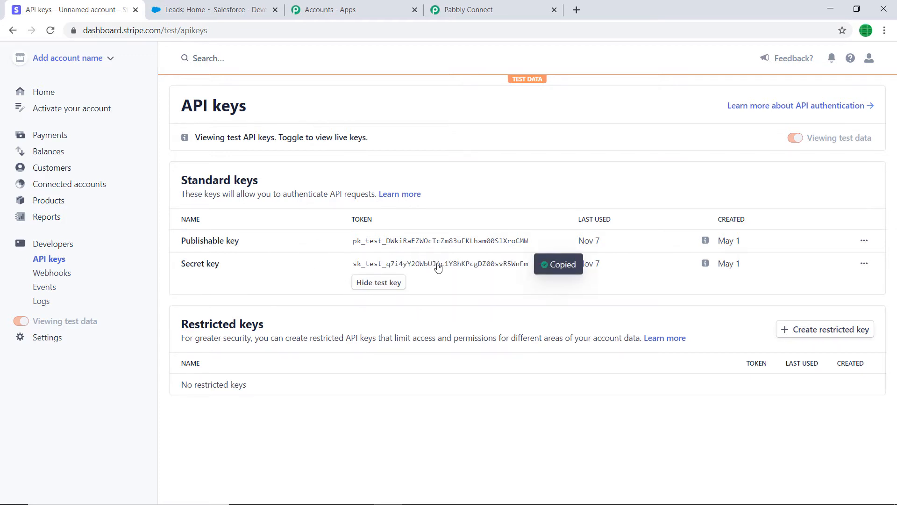
Step: Switch to Pabbly Connect, paste the Stripe test secret key into the new credentials' Token field and save the connection
click(467, 6)
click(381, 284)
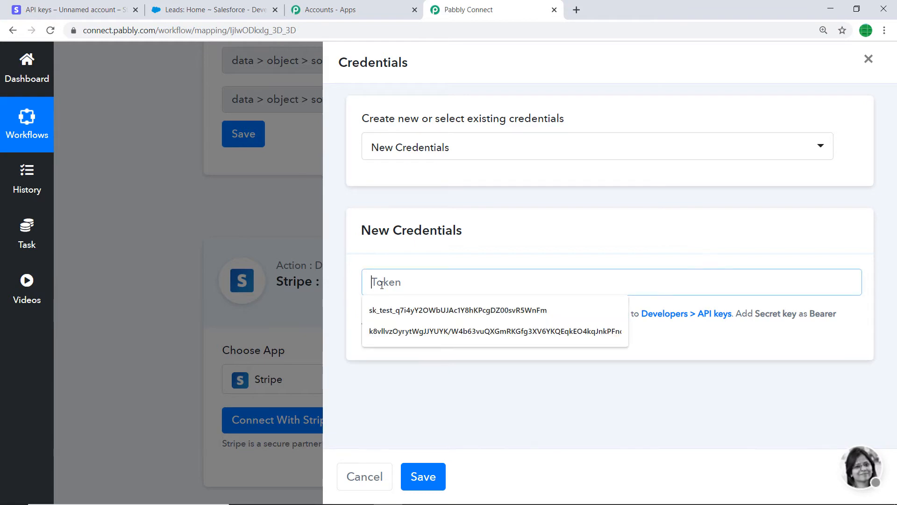
right_click(381, 283)
click(416, 374)
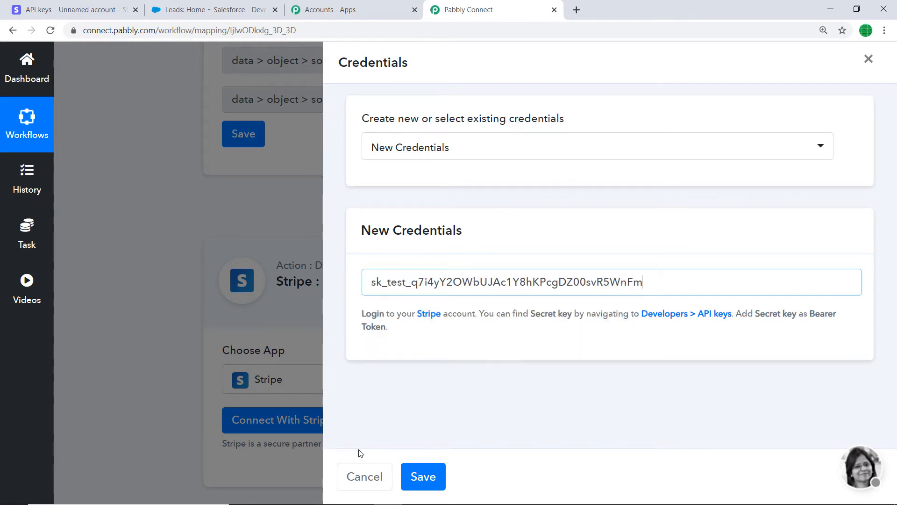
click(419, 475)
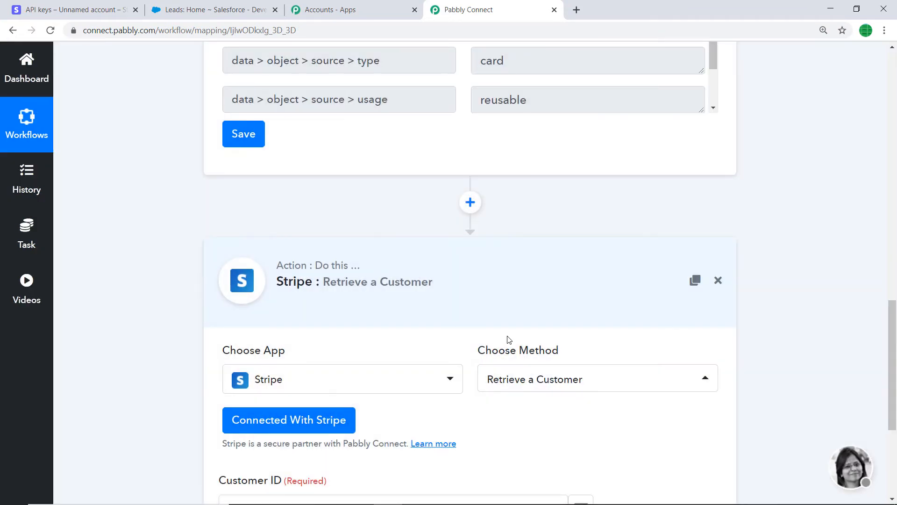
Step: Examine the Stripe trigger's webhook response to find the field holding the customer ID
scroll(509, 339, down, 3)
scroll(212, 296, down, 1)
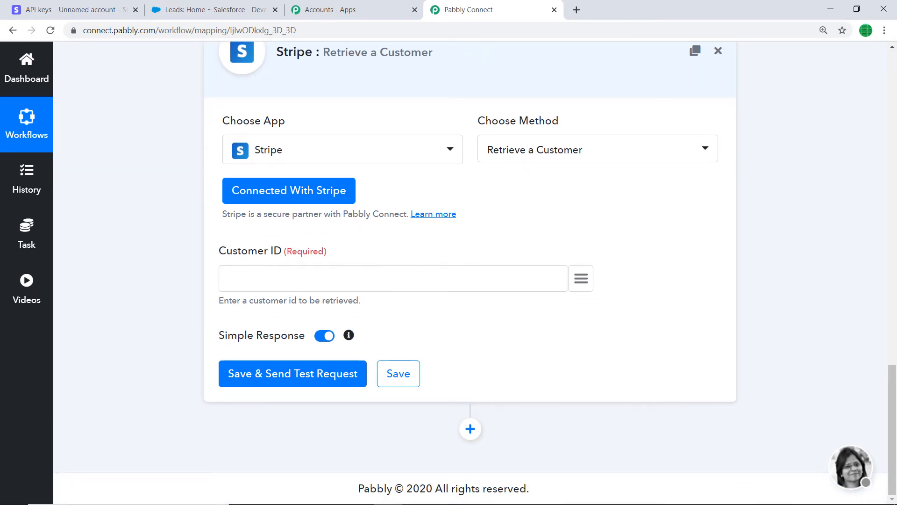
scroll(830, 271, up, 10)
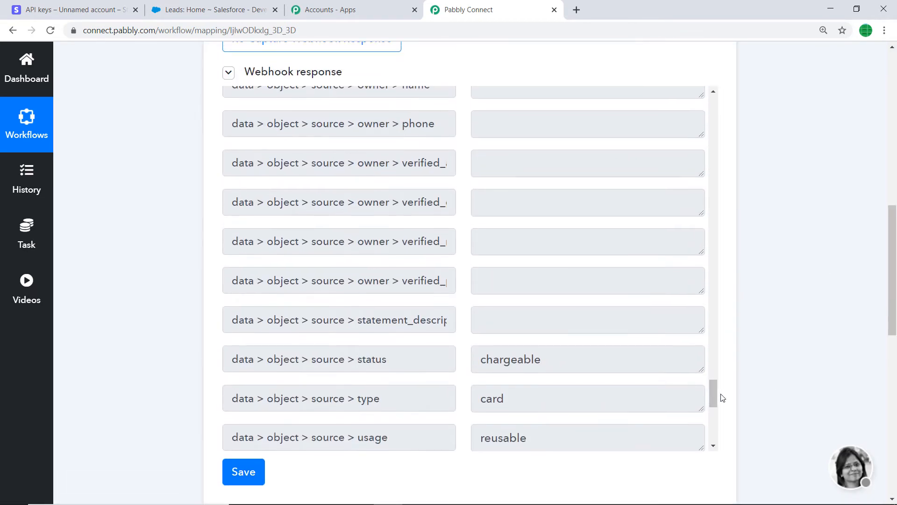
drag(715, 393, 692, 102)
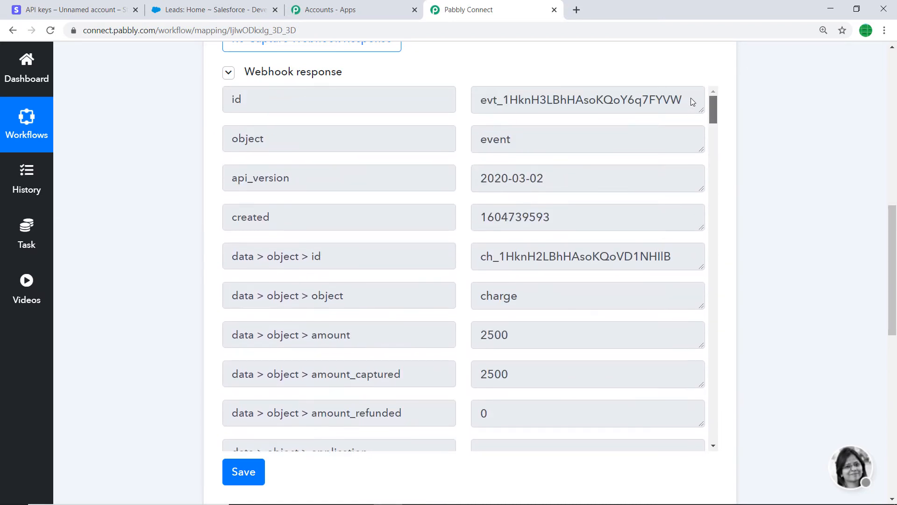
scroll(520, 207, down, 8)
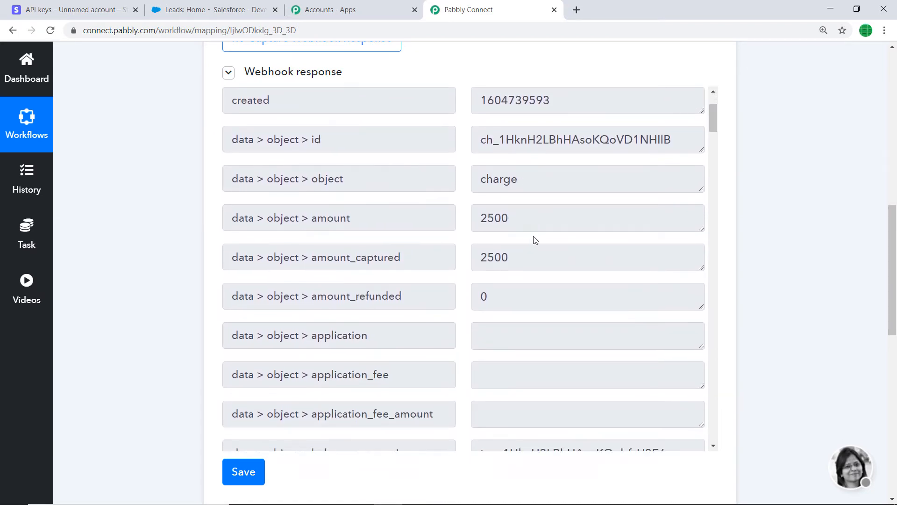
scroll(562, 266, down, 9)
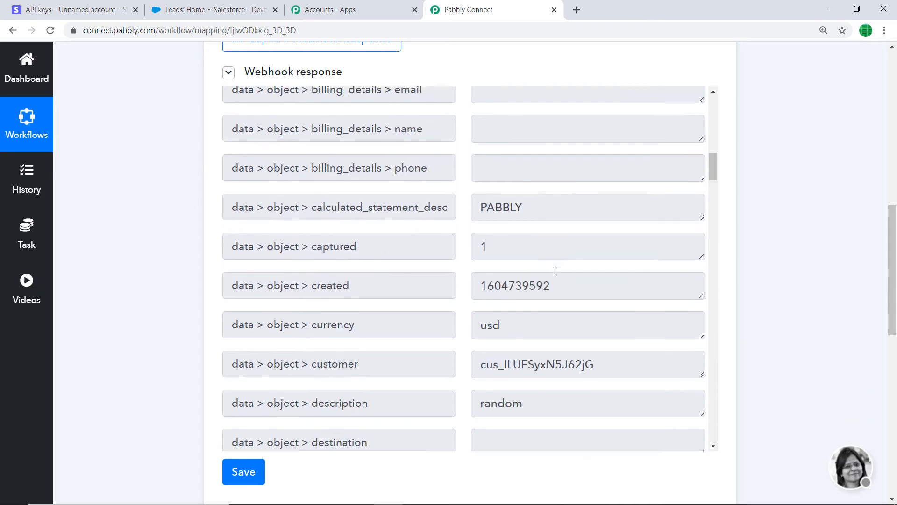
scroll(540, 304, down, 3)
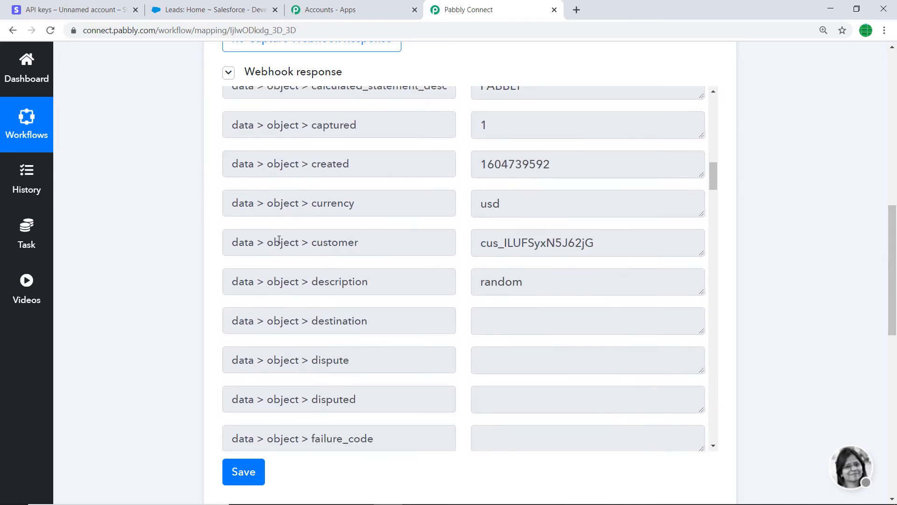
scroll(242, 256, down, 2)
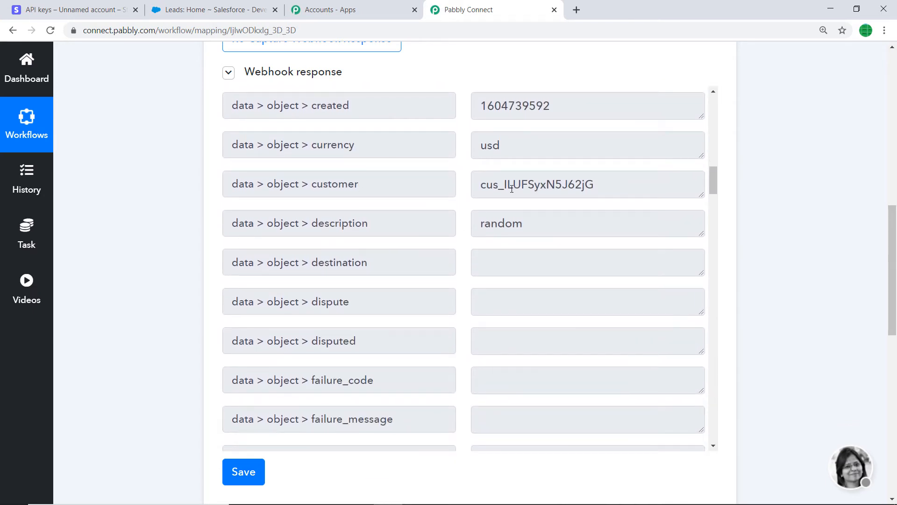
drag(480, 188, 603, 189)
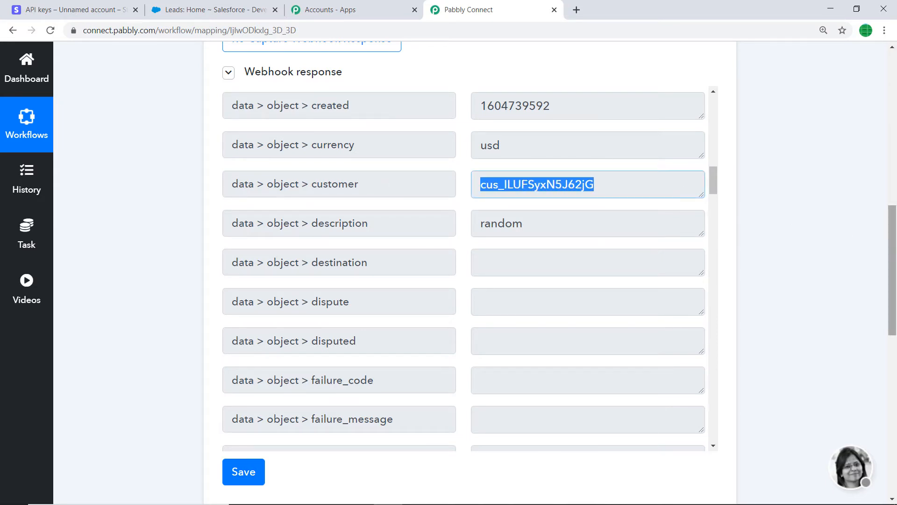
Step: Map the Customer ID to the trigger's data > object > customer field, then save the Stripe action and send a test request
drag(894, 268, 896, 417)
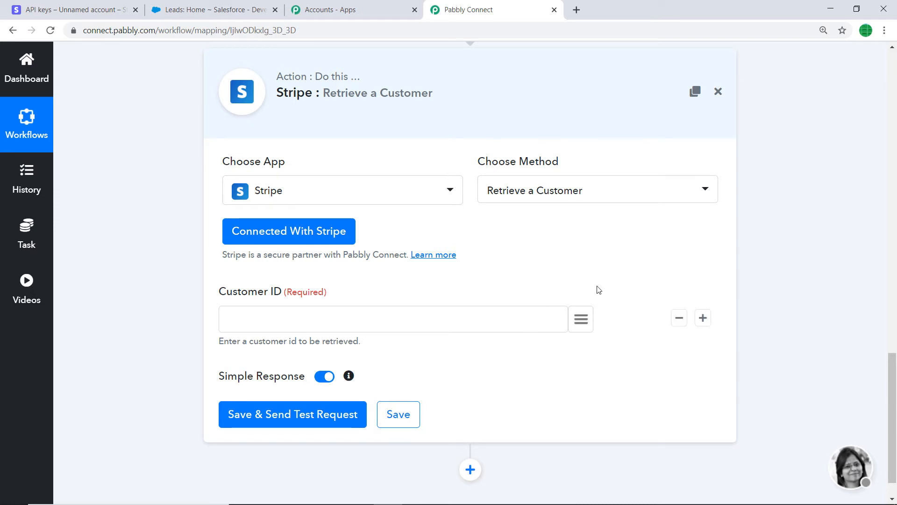
click(580, 319)
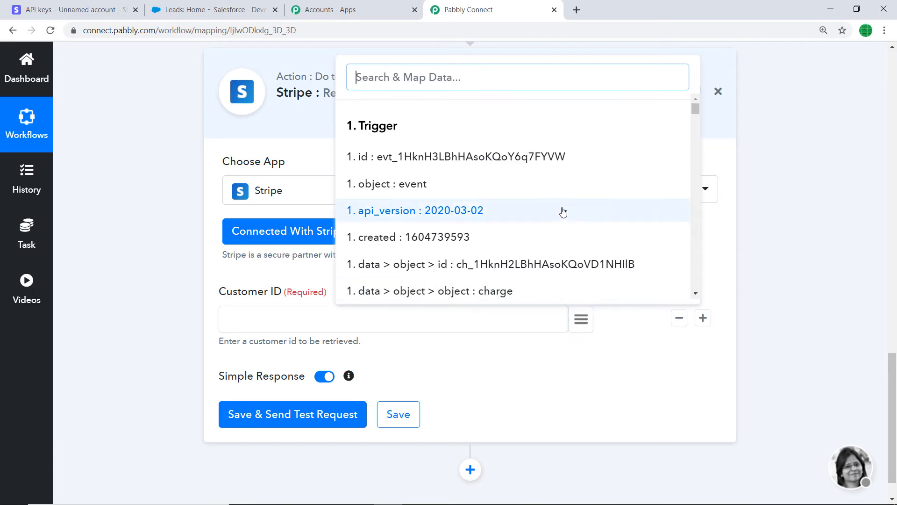
text(cust)
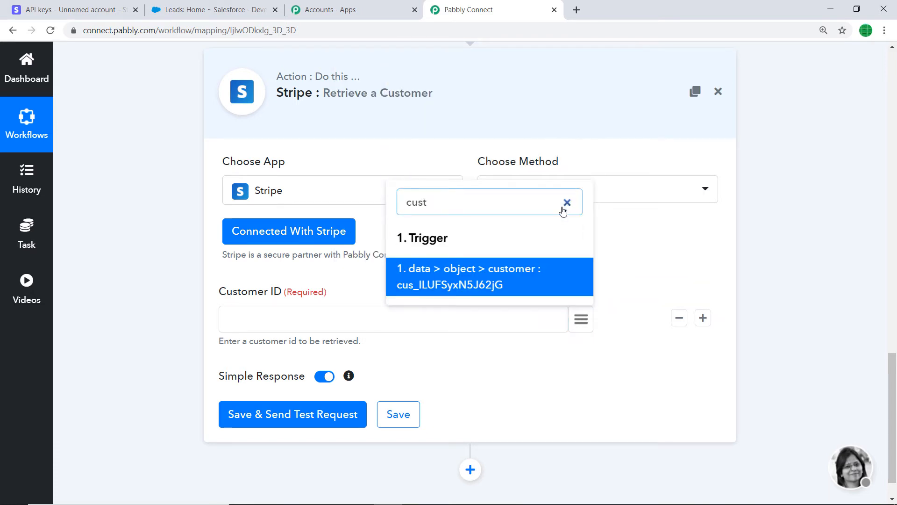
click(477, 275)
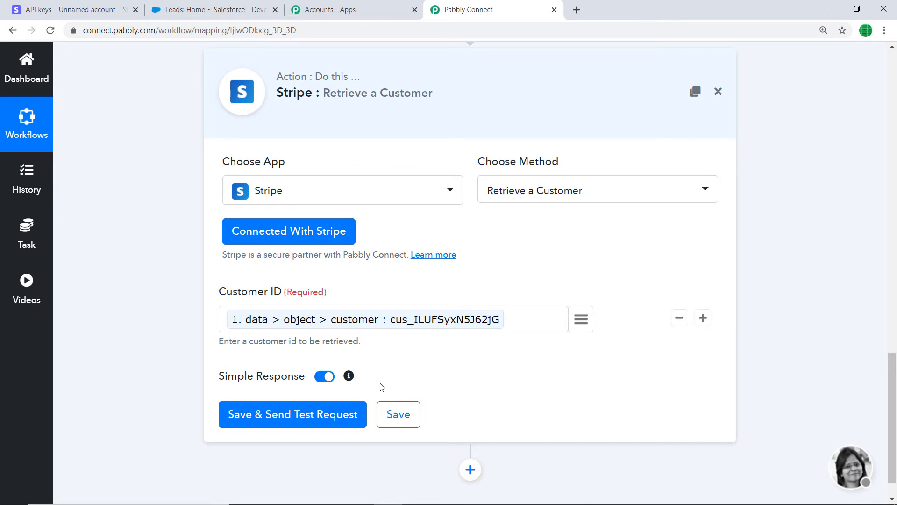
click(258, 417)
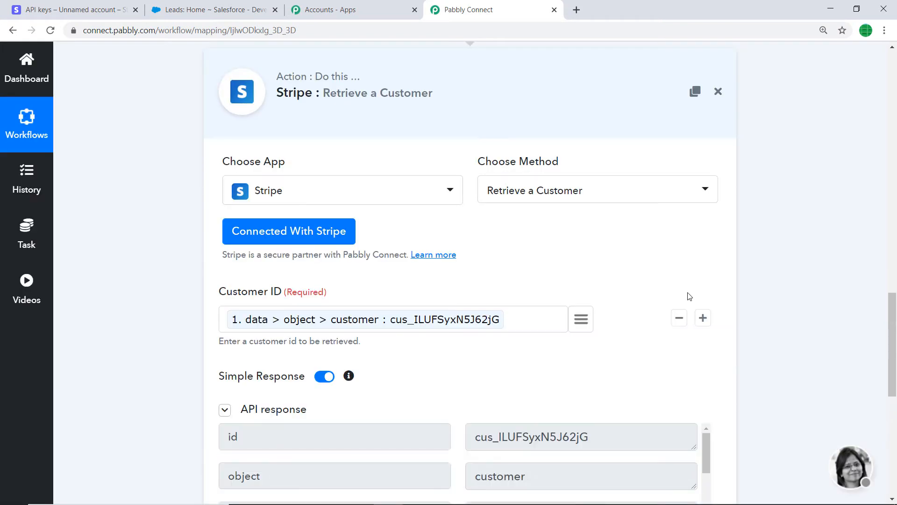
Step: Examine the API response of the customer retrieval, checking the address, description, email, name, phone and shipping fields
scroll(893, 364, down, 2)
scroll(894, 372, down, 4)
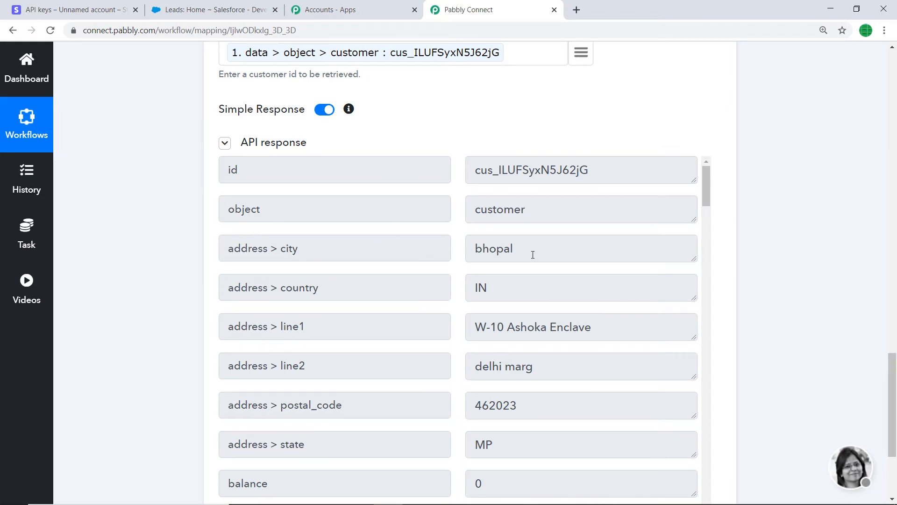
scroll(279, 238, down, 1)
scroll(257, 232, down, 1)
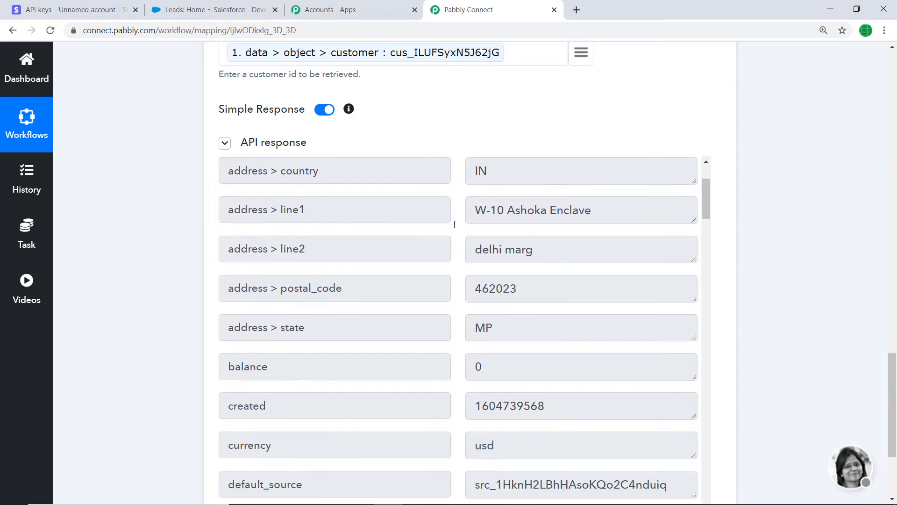
scroll(594, 220, down, 1)
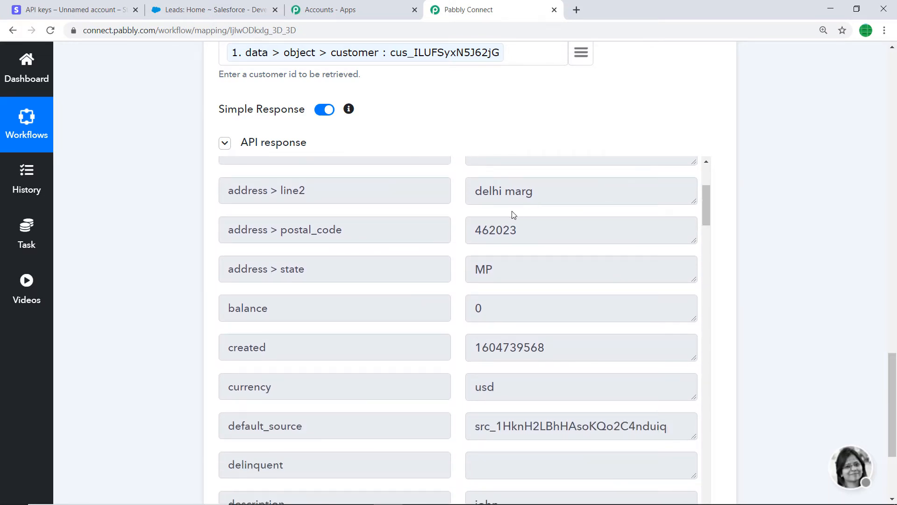
scroll(511, 242, down, 4)
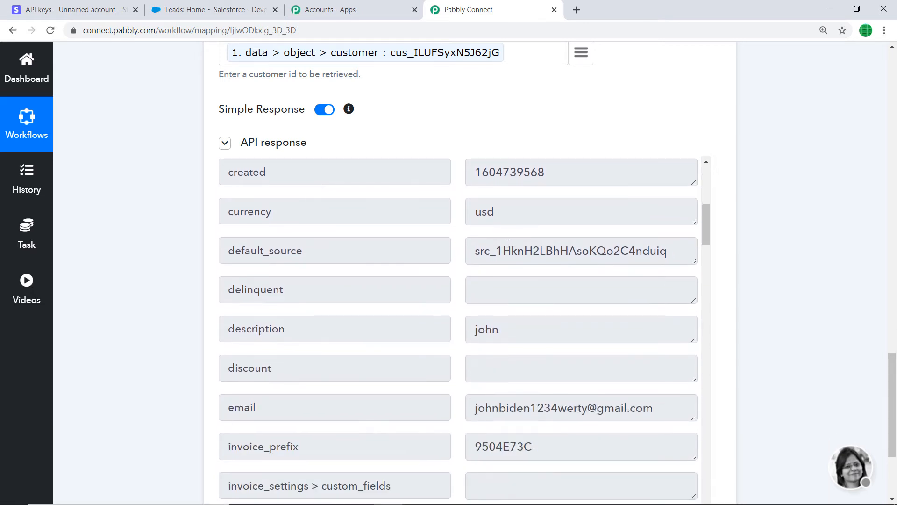
scroll(503, 274, down, 2)
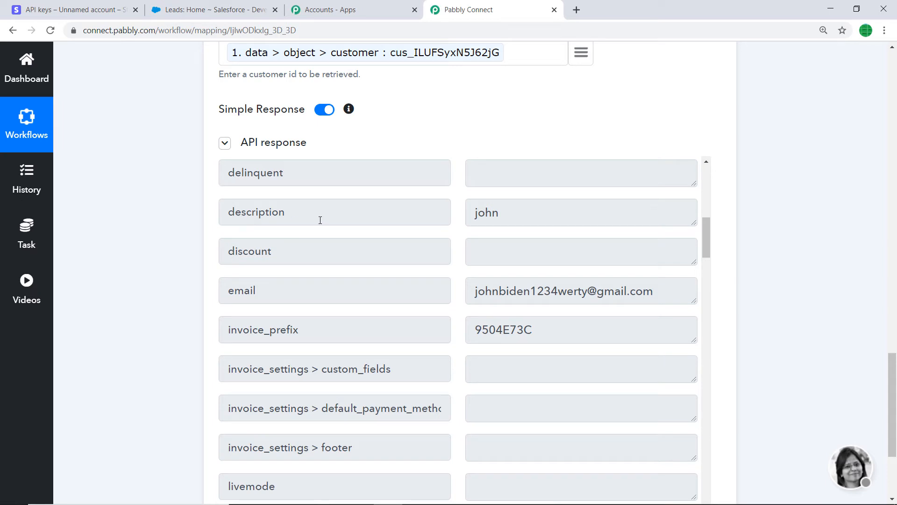
scroll(505, 223, down, 7)
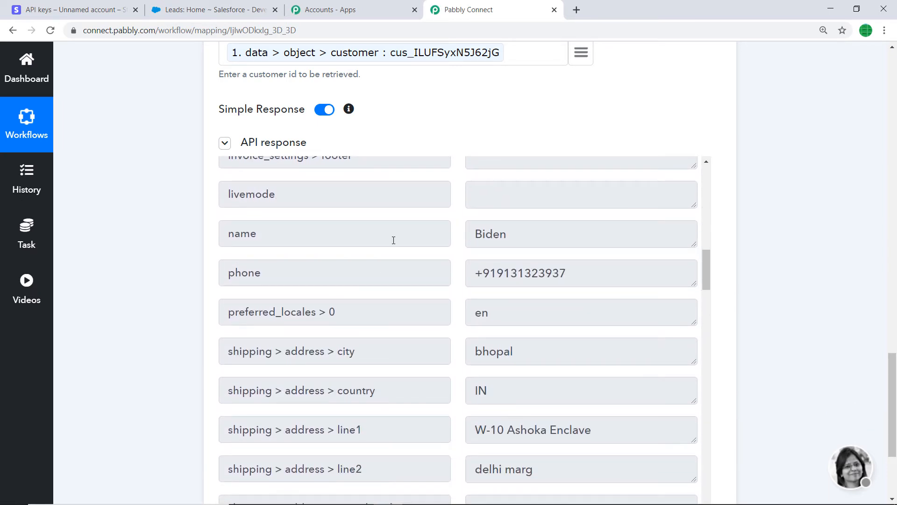
drag(893, 419, 895, 452)
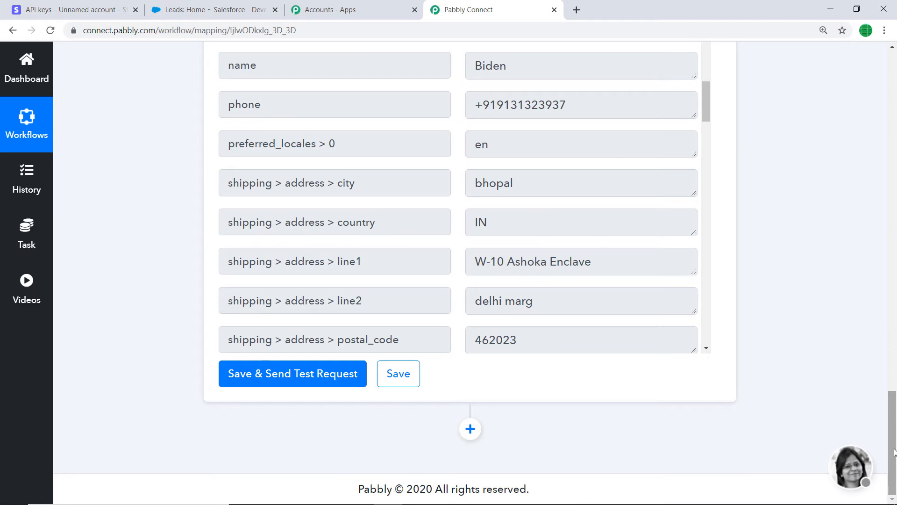
Step: Review the Stripe trigger's webhook response again, checking the payment method, source and charge amount fields
click(896, 357)
drag(896, 356, 895, 207)
scroll(580, 236, down, 15)
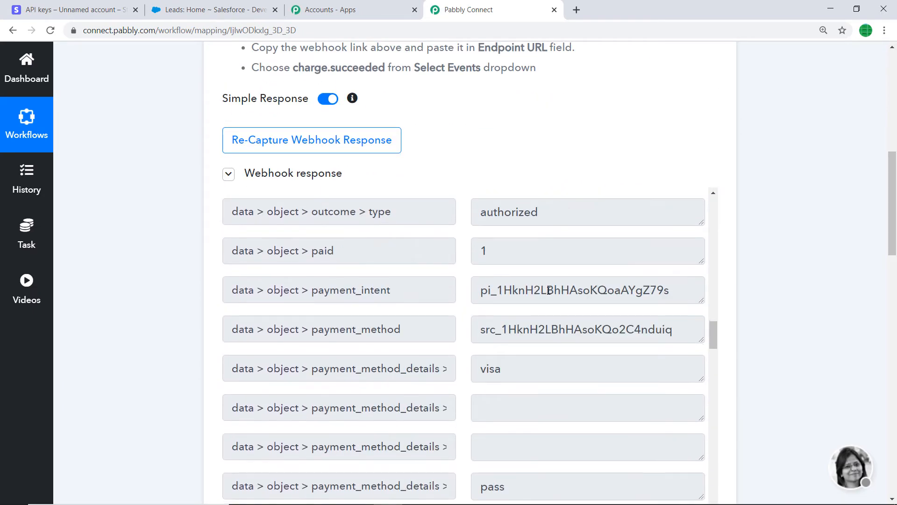
scroll(537, 294, down, 12)
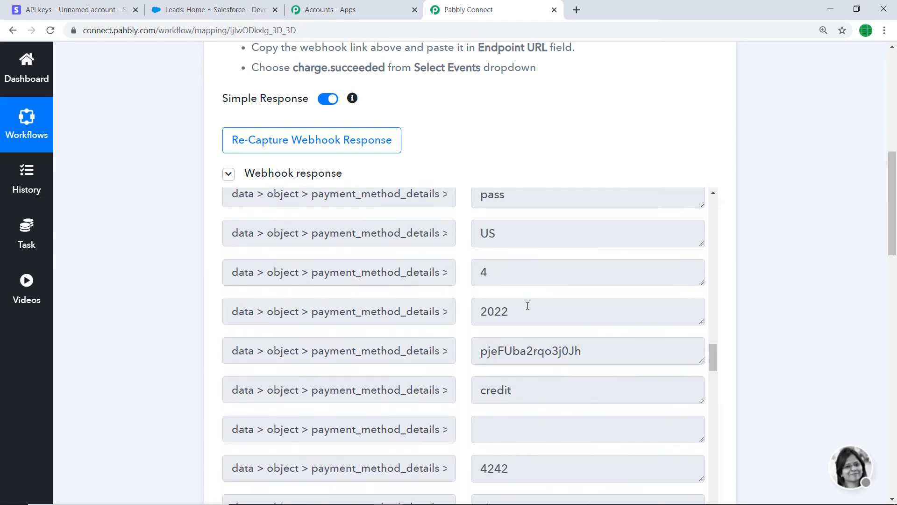
scroll(527, 309, down, 15)
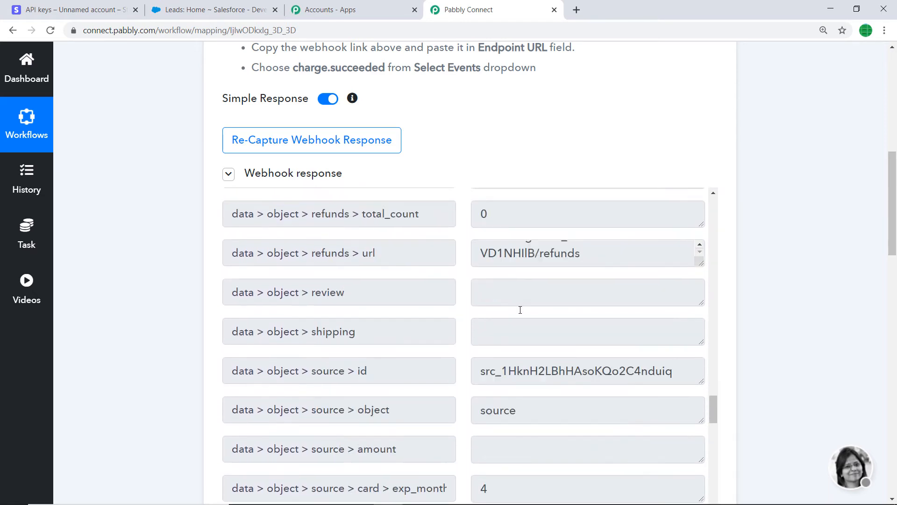
scroll(520, 309, down, 15)
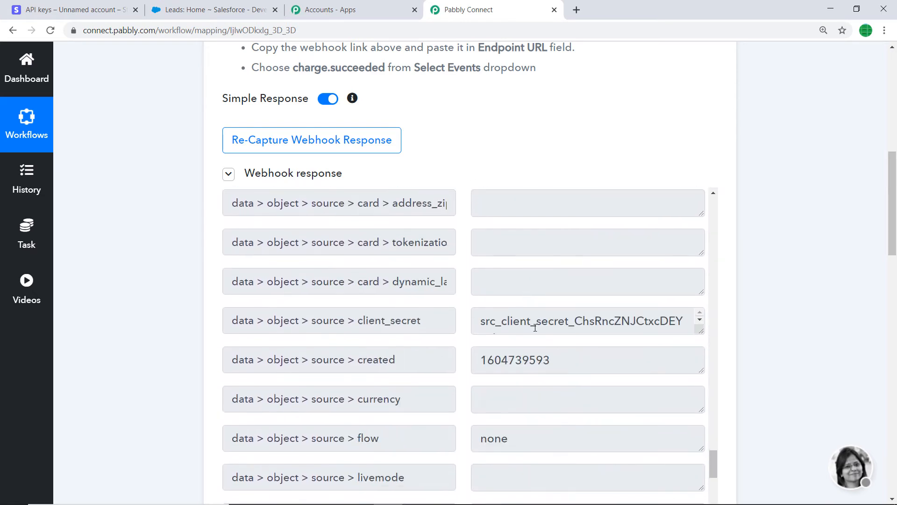
drag(716, 467, 696, 213)
scroll(697, 224, down, 3)
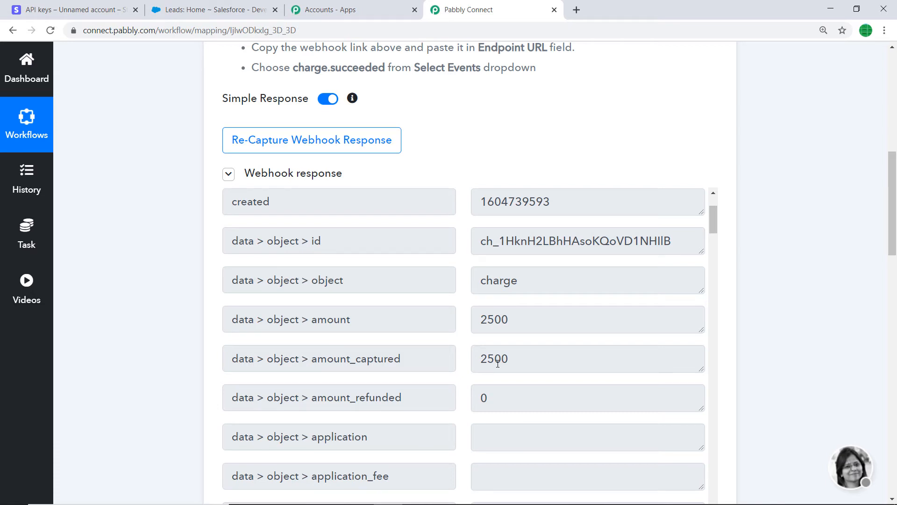
scroll(666, 166, down, 5)
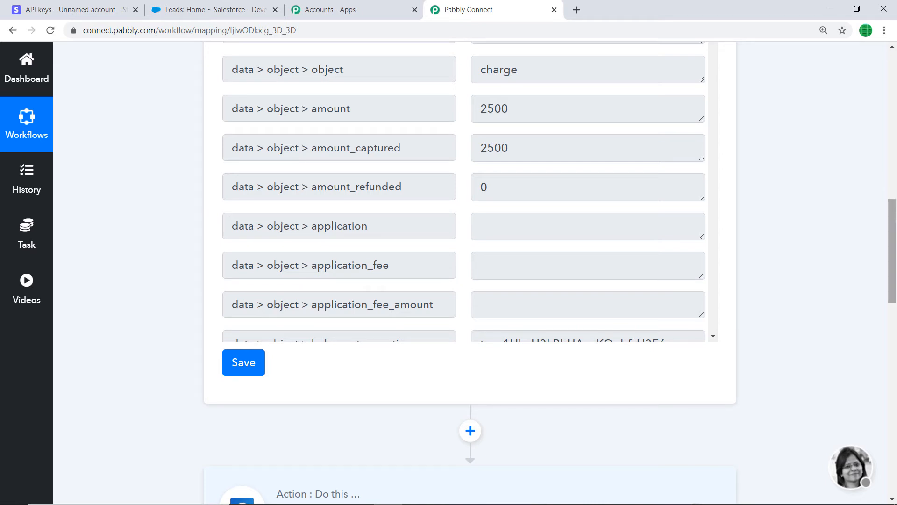
Step: Add an action step after the Stripe customer retrieval and choose API as its app
drag(896, 213, 896, 414)
click(470, 428)
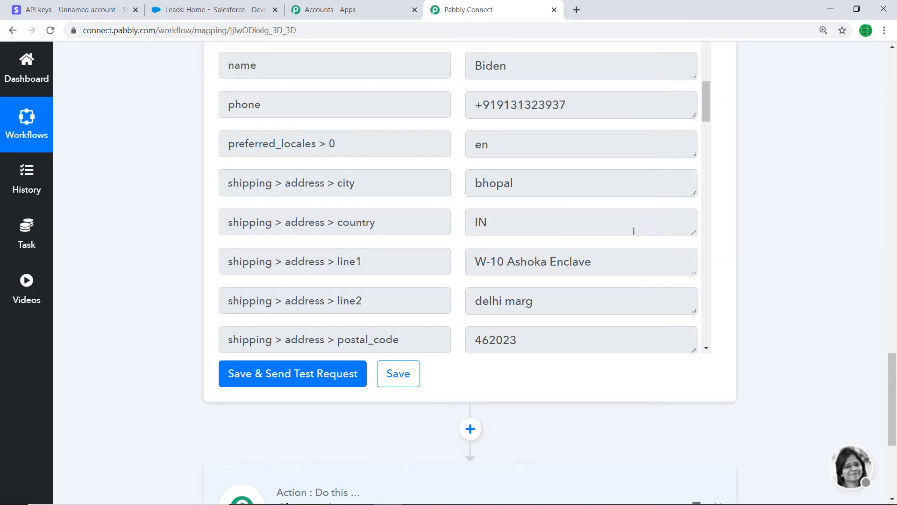
scroll(634, 231, down, 5)
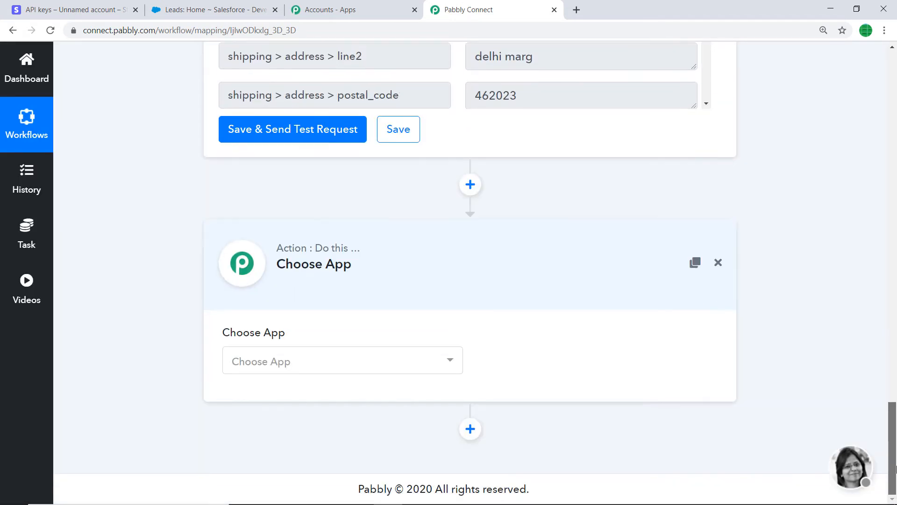
click(279, 374)
text(api)
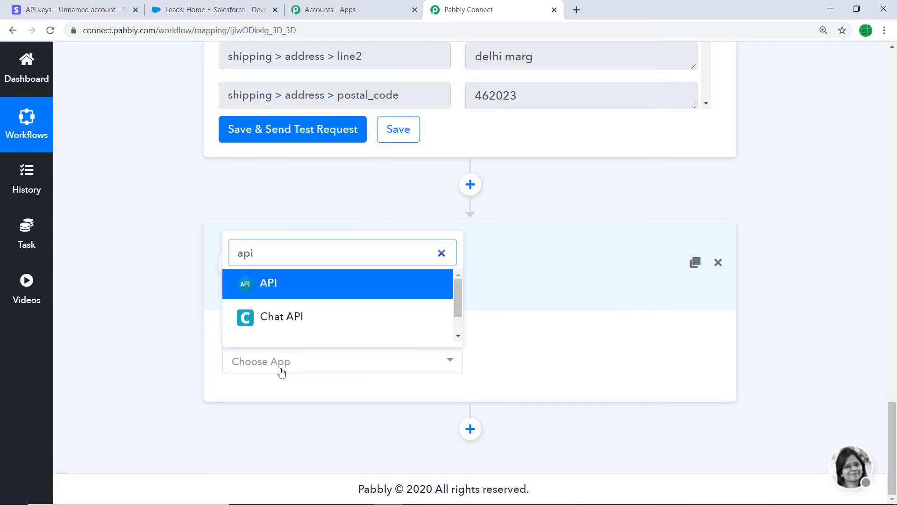
click(291, 285)
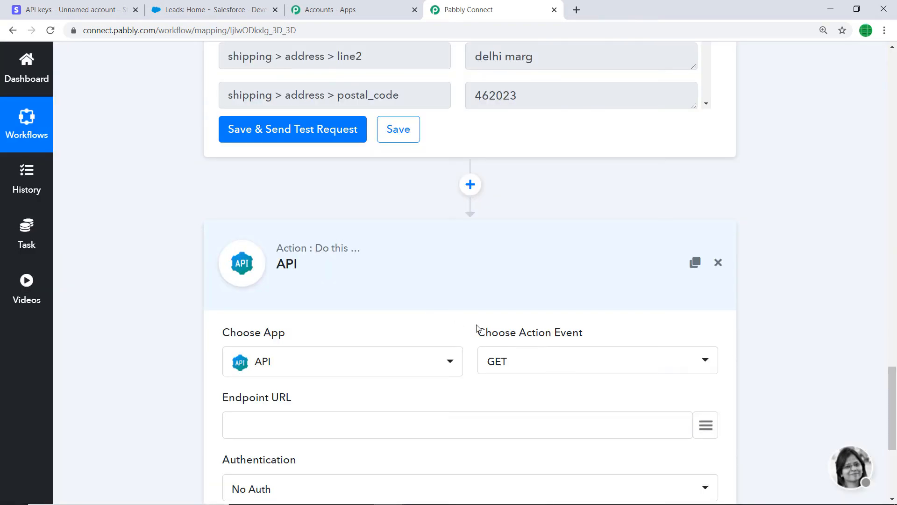
scroll(608, 327, down, 1)
scroll(611, 329, down, 1)
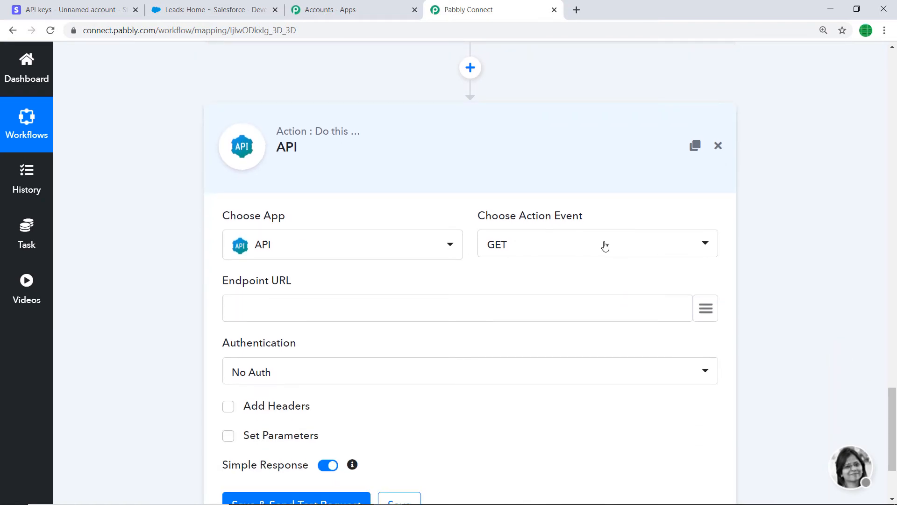
scroll(605, 246, down, 1)
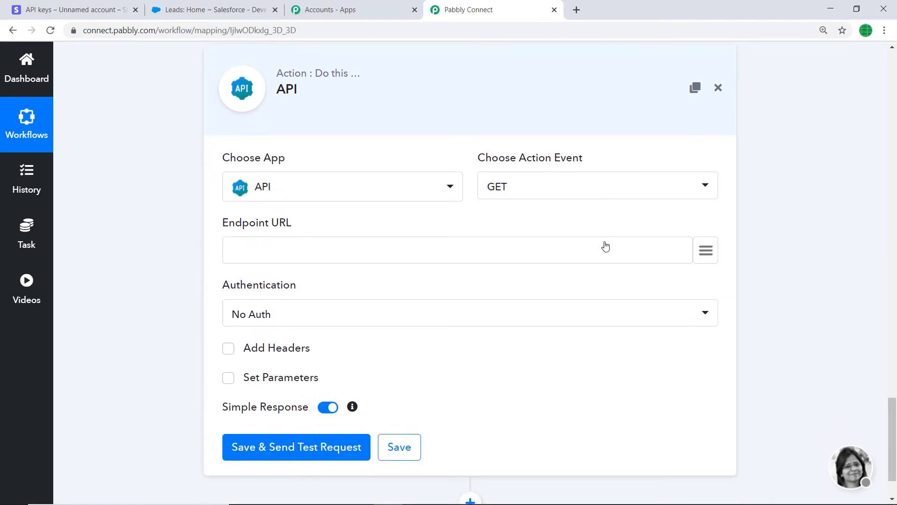
click(298, 251)
text(https://forms.pabbly.com/api/trim_amount)
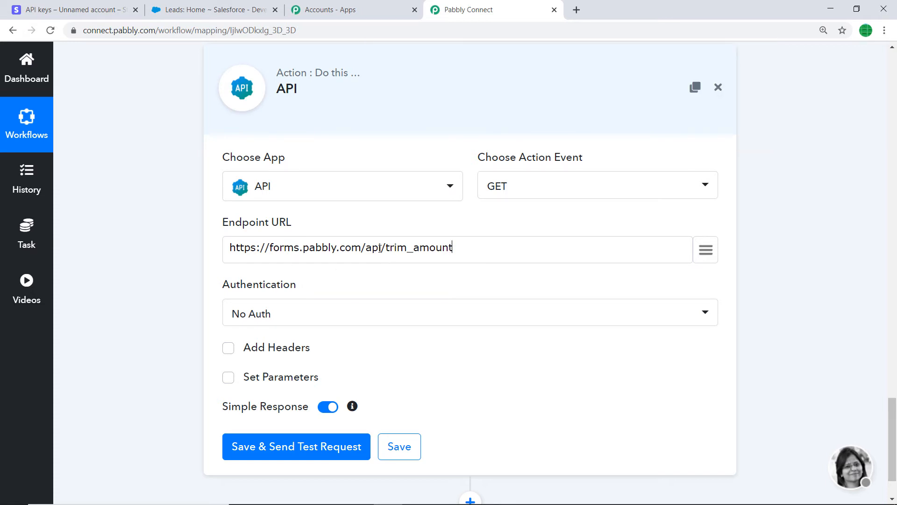
scroll(460, 249, down, 2)
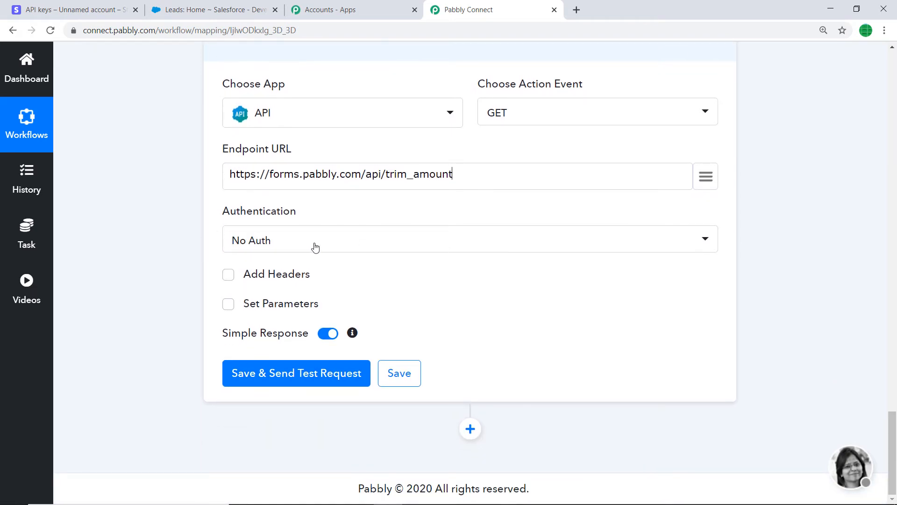
click(231, 305)
click(251, 330)
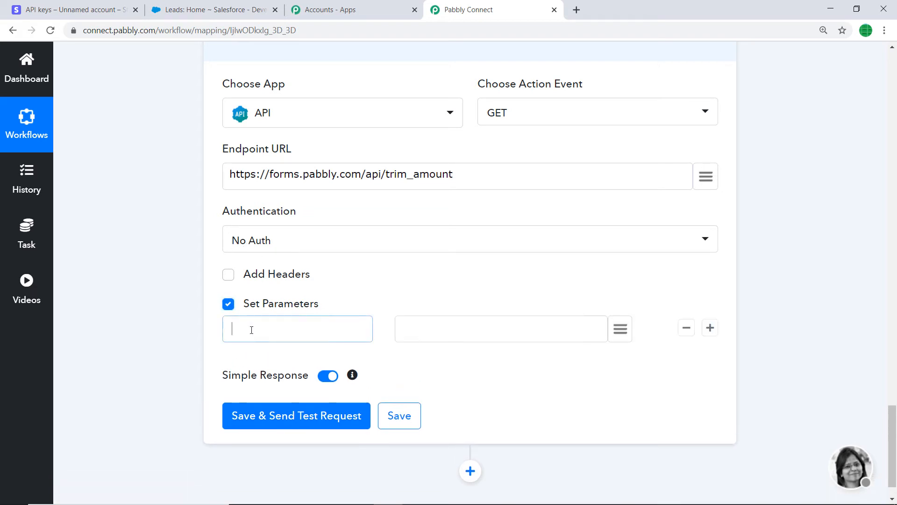
text(amount)
click(621, 330)
scroll(553, 257, down, 1)
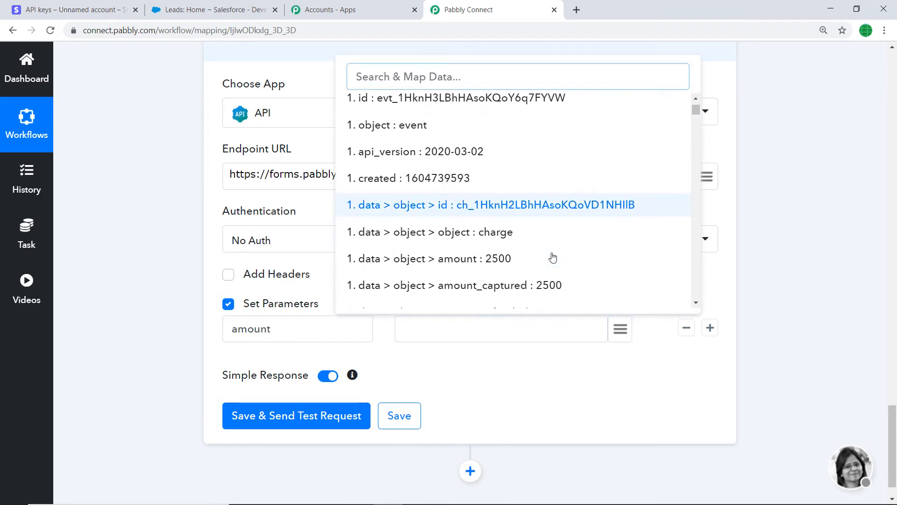
click(523, 285)
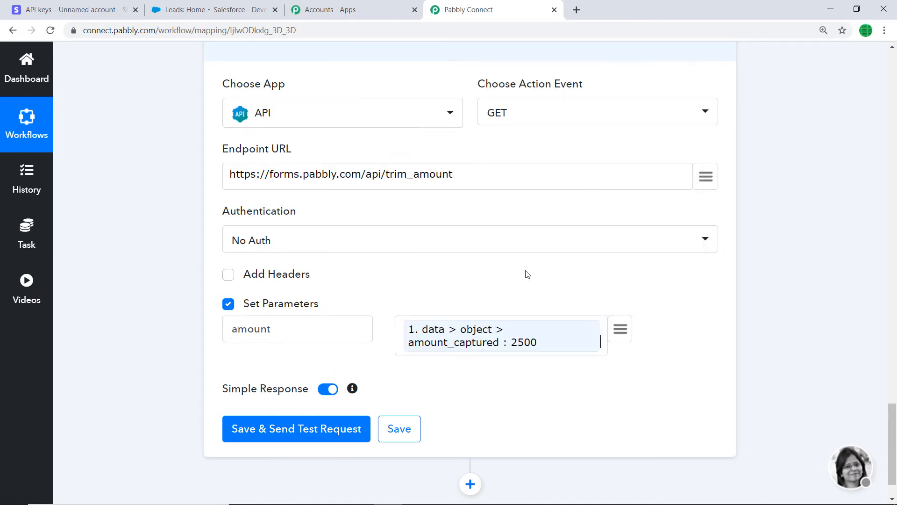
Step: Save the API action, send a test request and check the amount in its response
scroll(748, 240, down, 2)
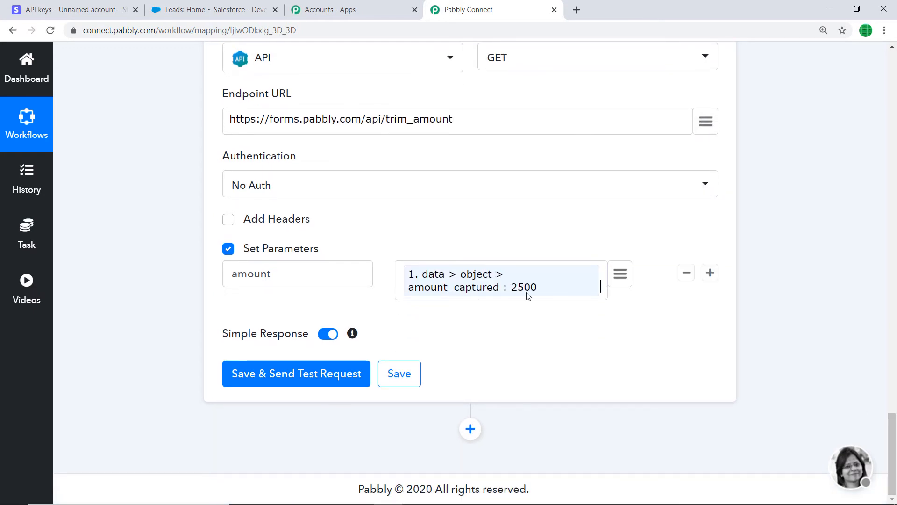
click(304, 376)
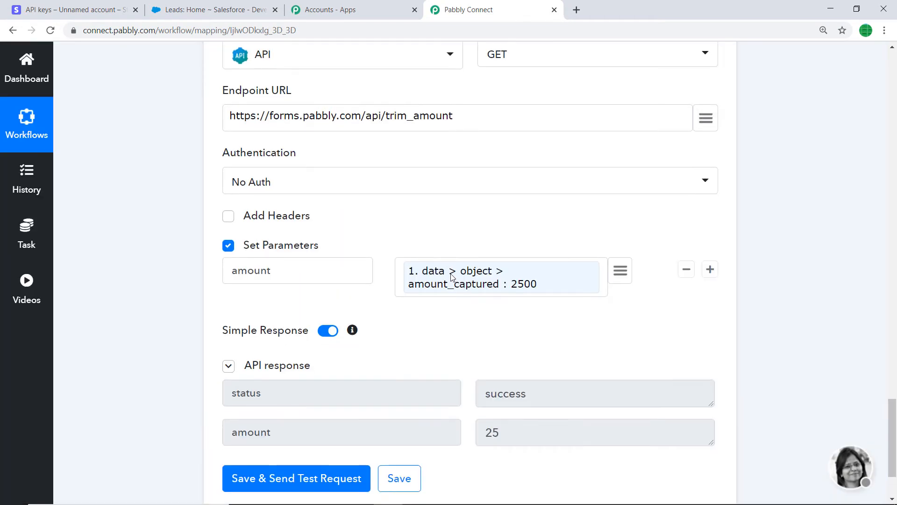
scroll(467, 271, down, 2)
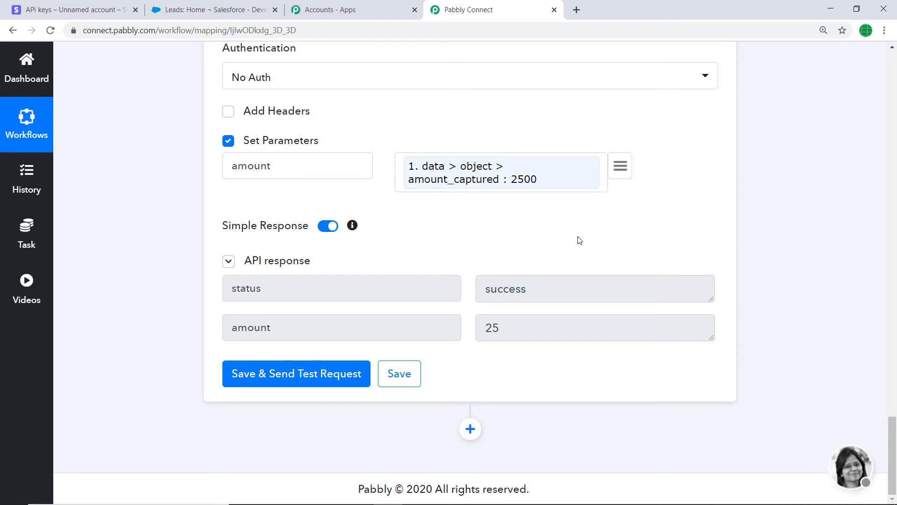
Step: Add an action step after the API step and choose Salesforce as its app
click(471, 428)
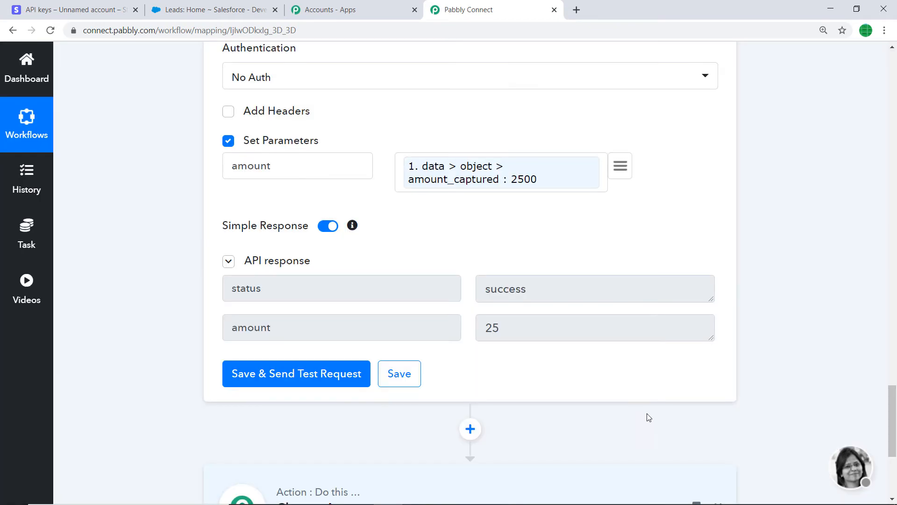
drag(893, 417, 892, 462)
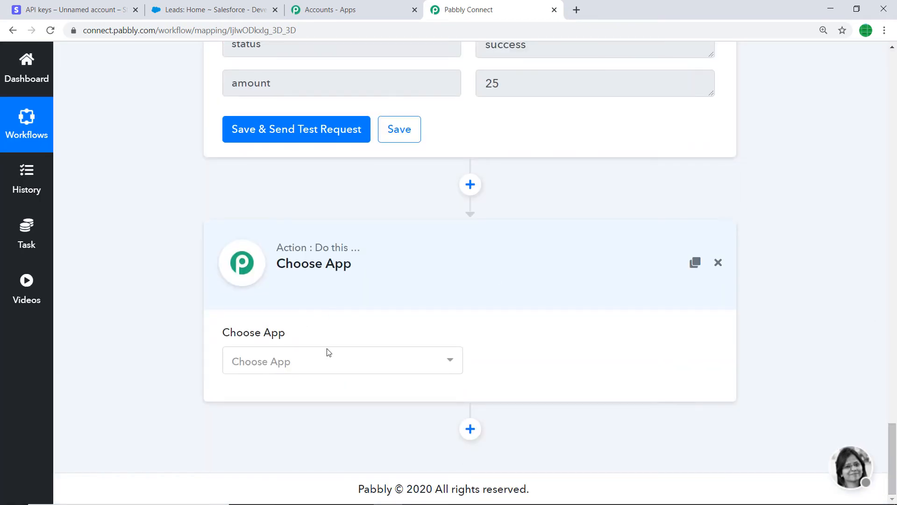
click(268, 363)
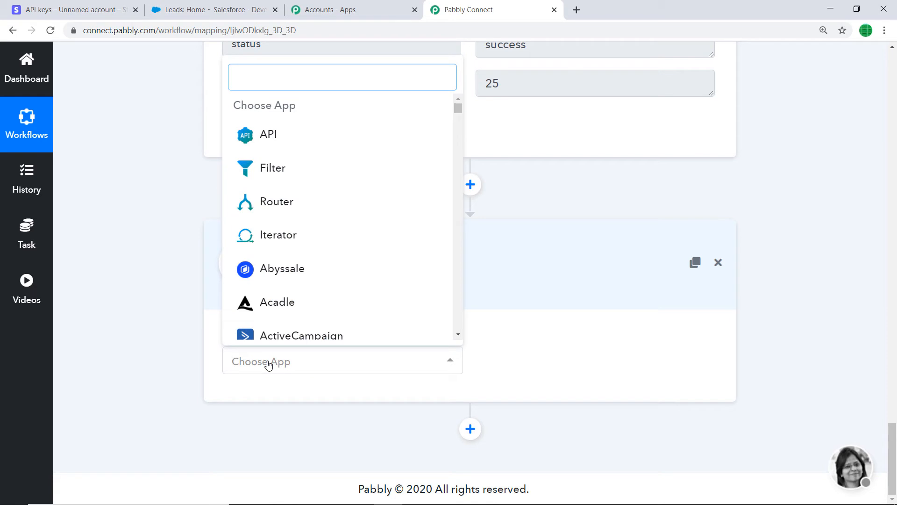
text(sales)
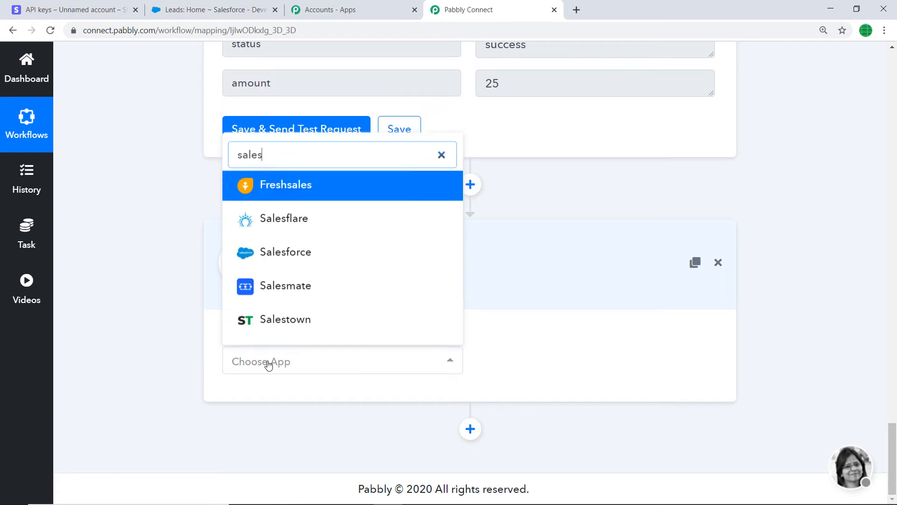
click(304, 254)
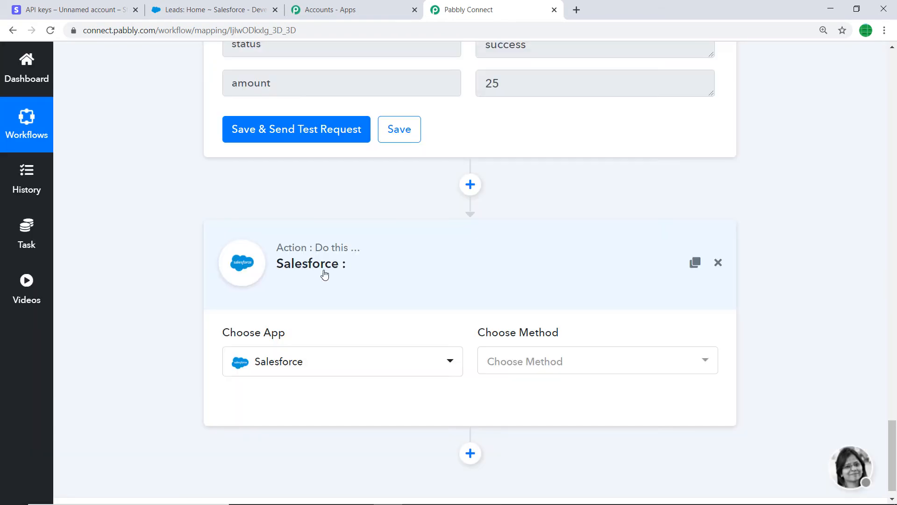
Step: Choose Create Note as the method of the Salesforce action
click(562, 361)
scroll(566, 243, down, 1)
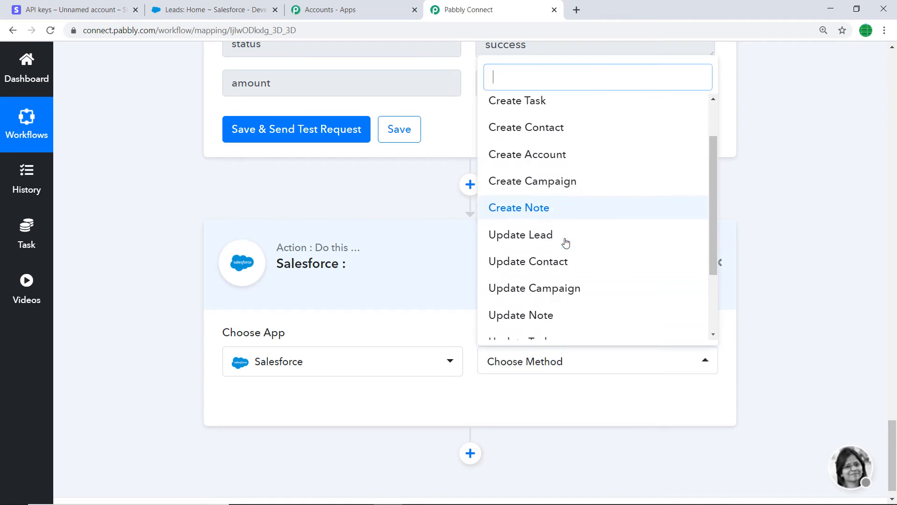
scroll(567, 225, up, 1)
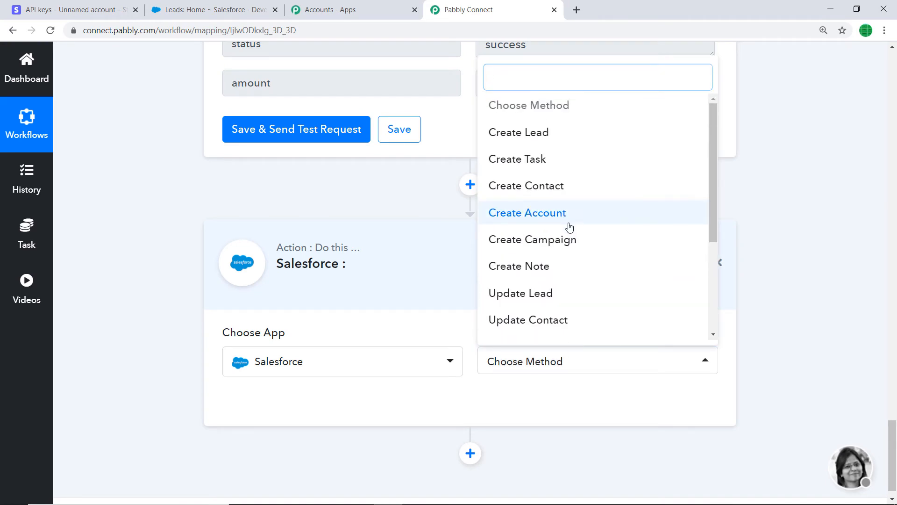
click(579, 266)
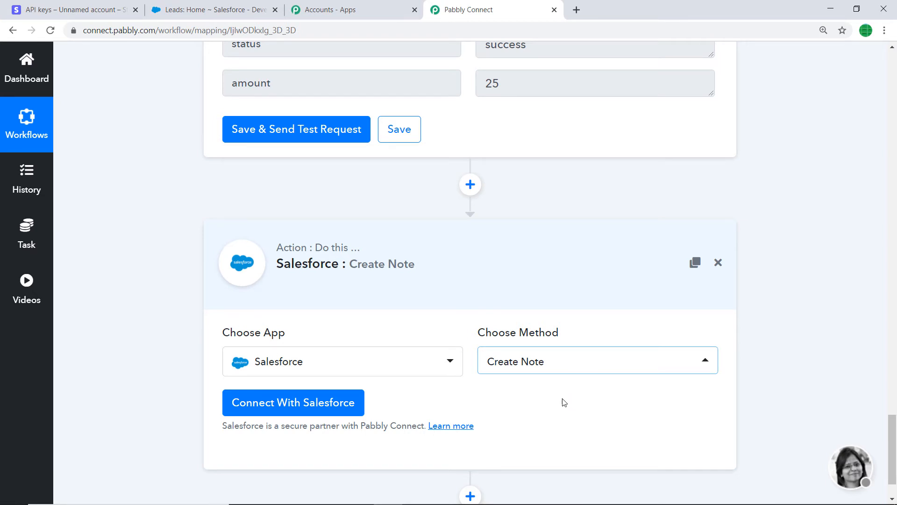
click(561, 366)
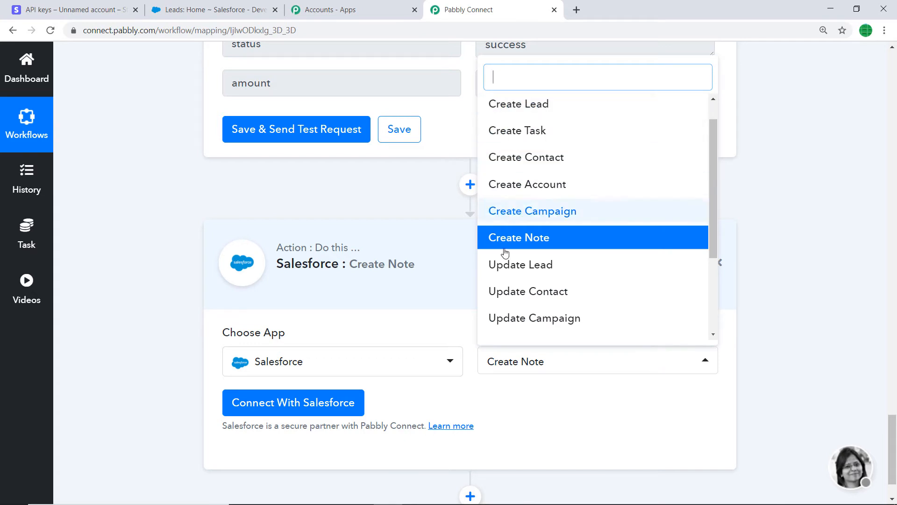
scroll(505, 252, down, 3)
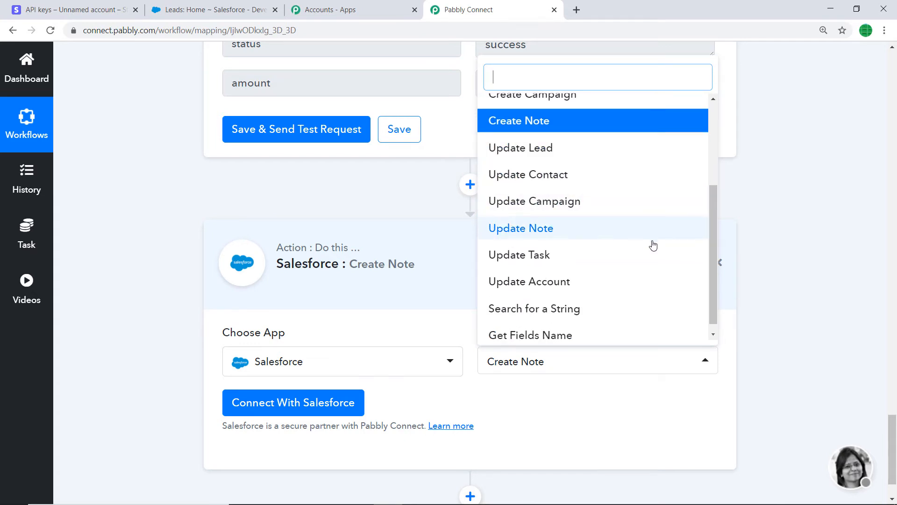
scroll(626, 264, down, 1)
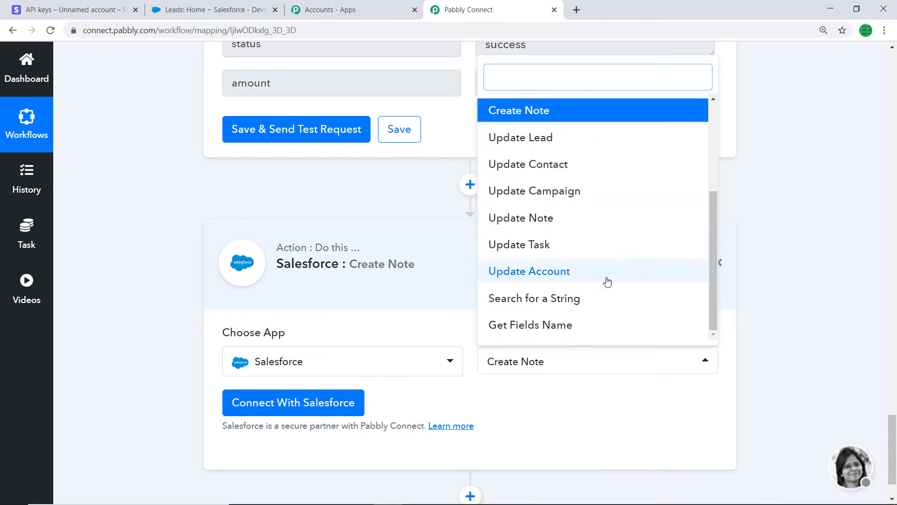
click(554, 391)
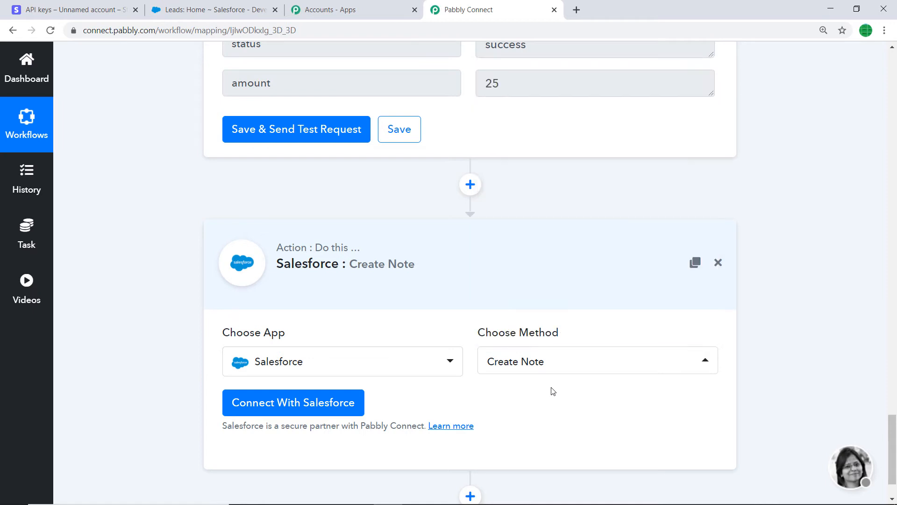
Step: Connect the Create Note action to Salesforce with new credentials, allow Pabbly Connect's access and acknowledge the authorization
scroll(562, 380, down, 1)
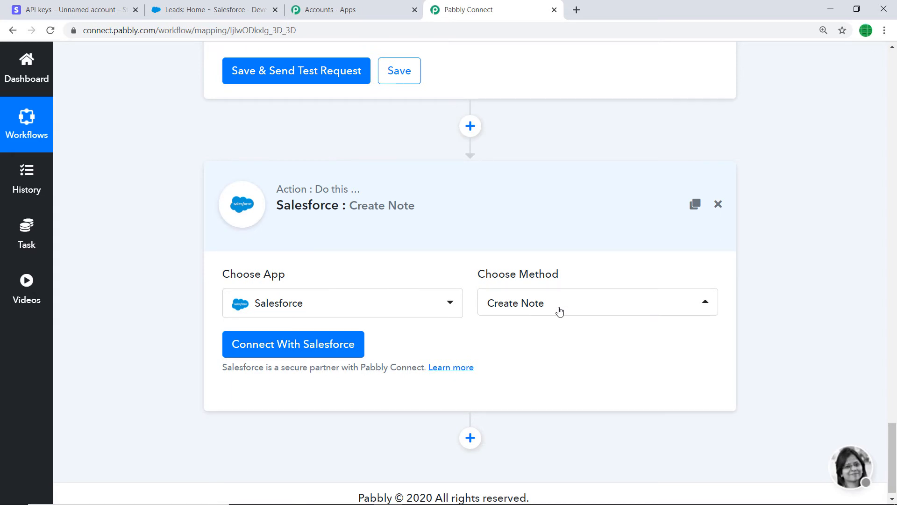
click(256, 348)
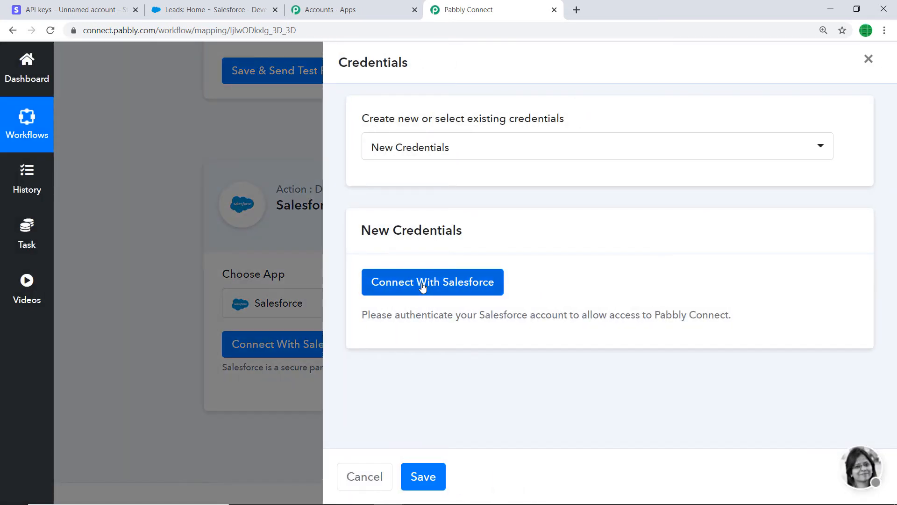
click(422, 285)
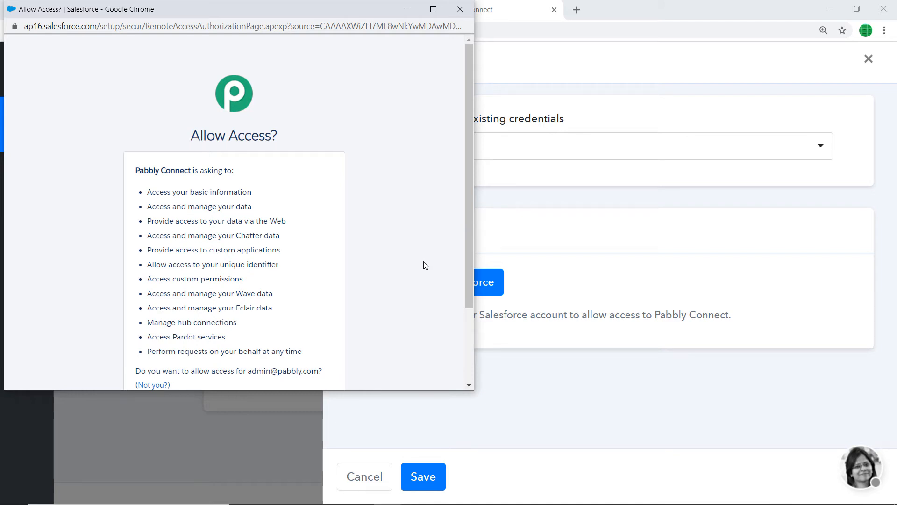
scroll(414, 272, down, 3)
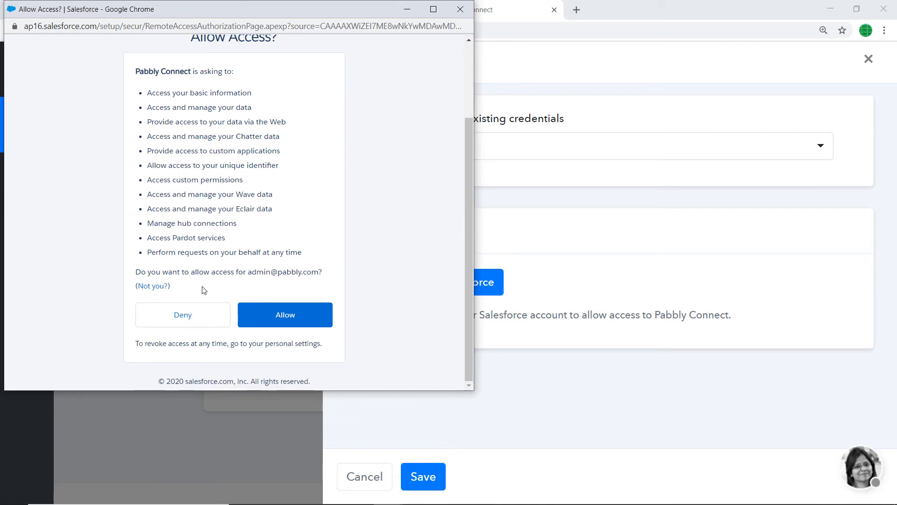
click(310, 310)
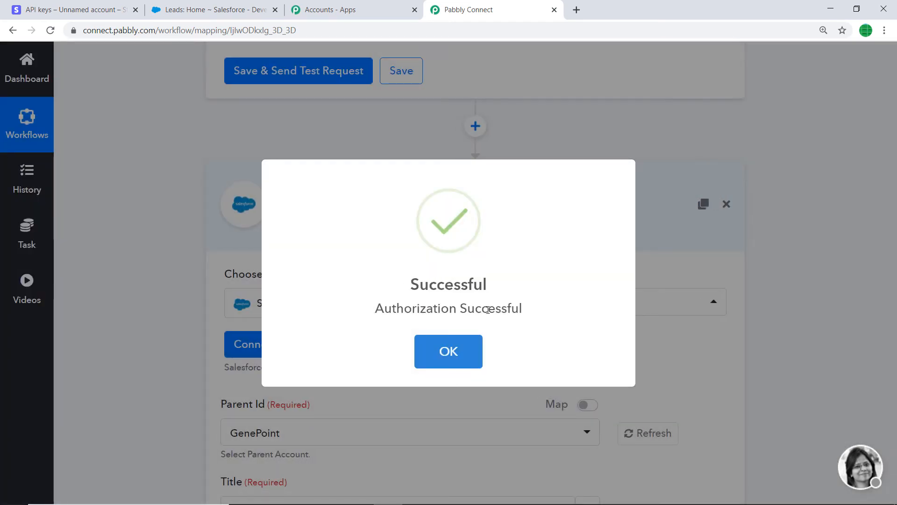
click(448, 352)
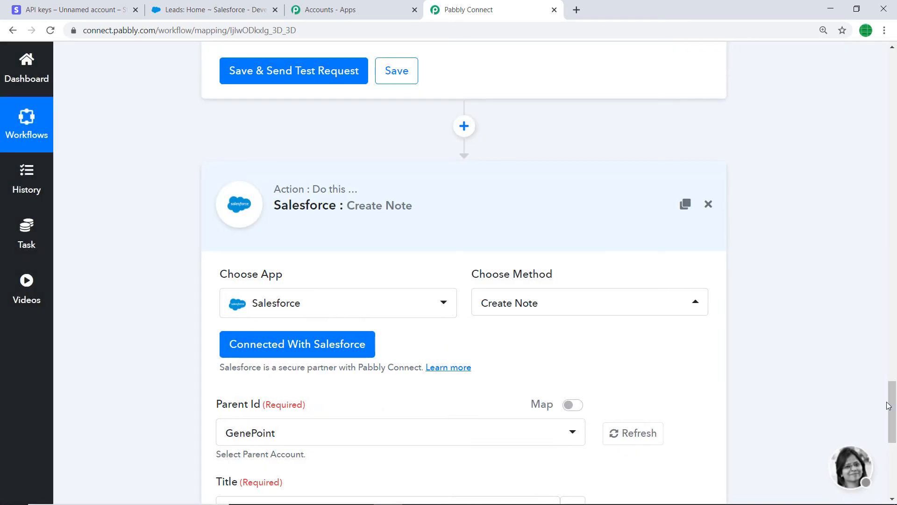
Step: List the parent accounts offered for the note and compare them with the expanded Recent Accounts list in Salesforce
drag(890, 404, 892, 458)
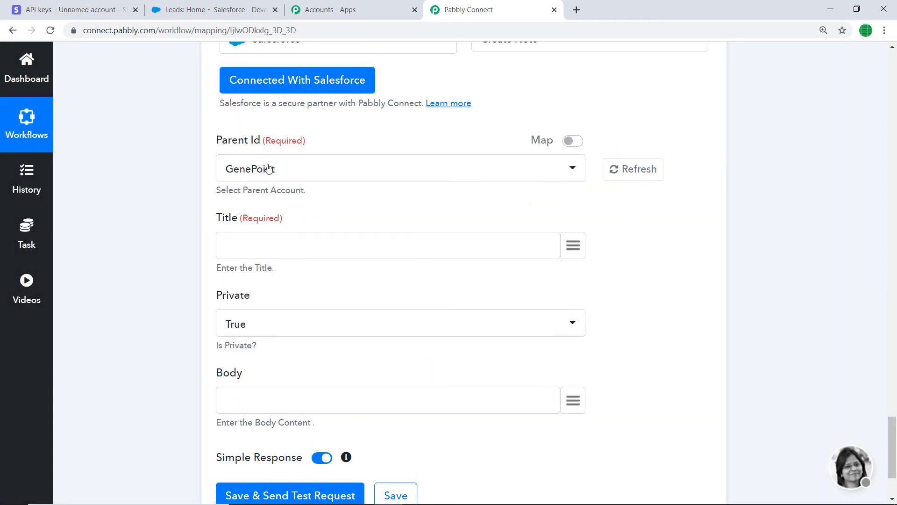
click(296, 176)
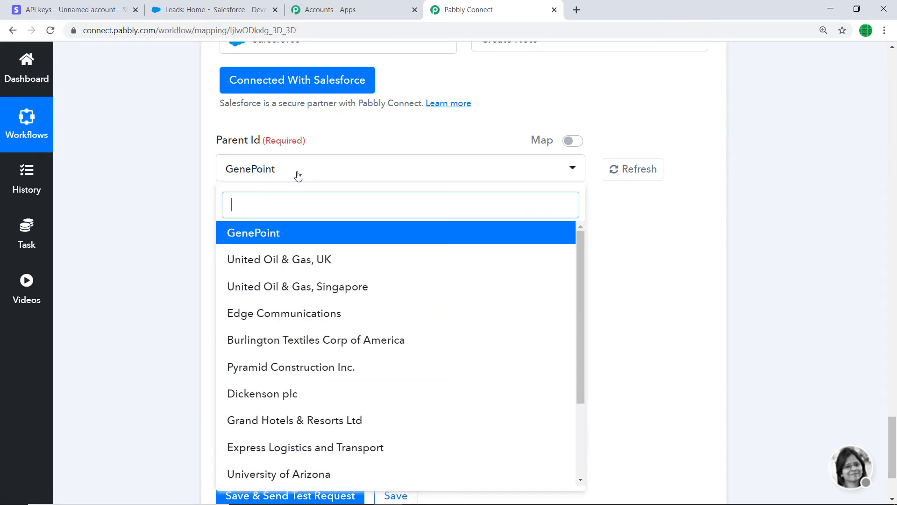
scroll(271, 279, down, 5)
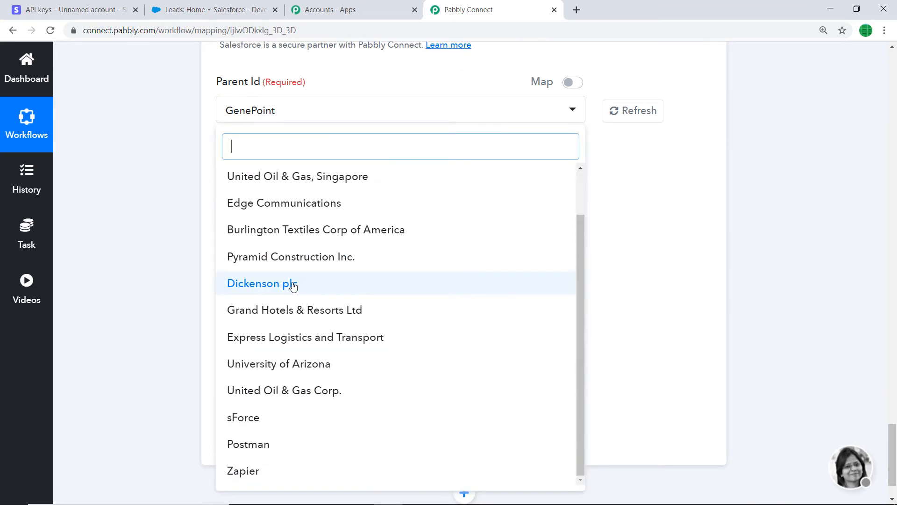
click(212, 9)
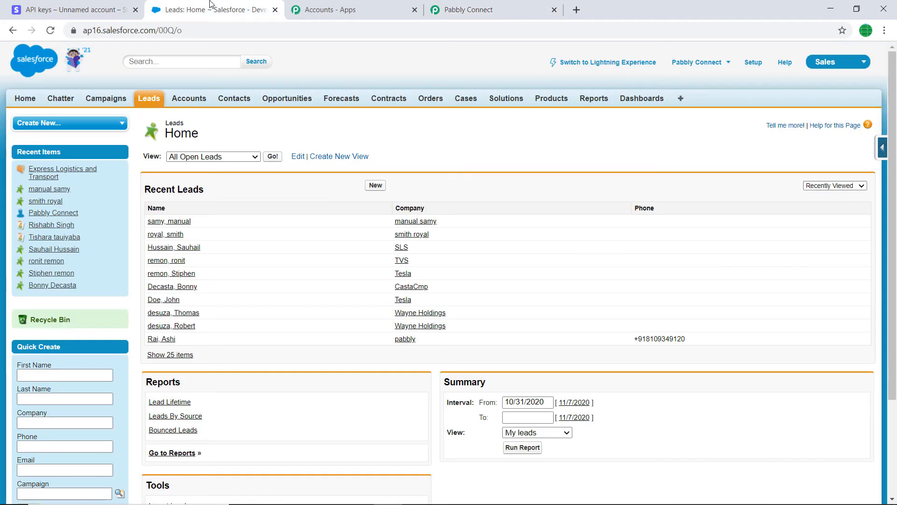
click(195, 106)
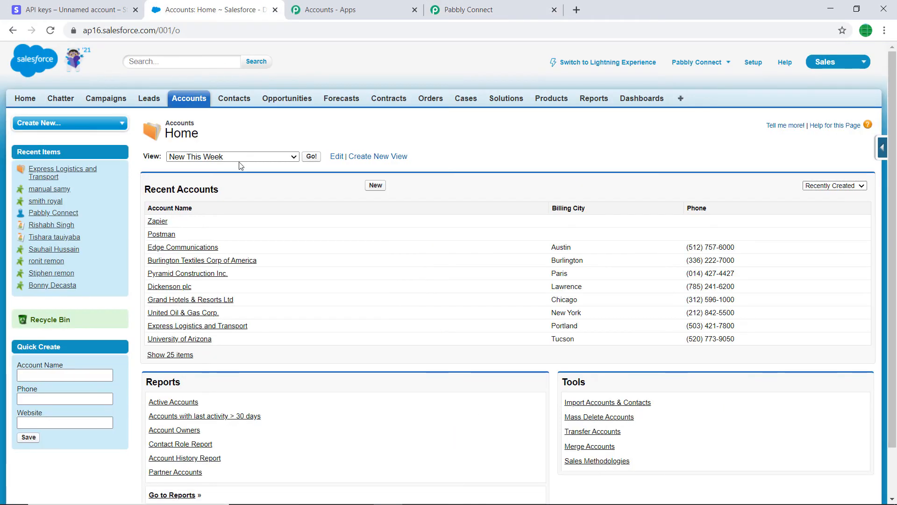
scroll(287, 194, down, 1)
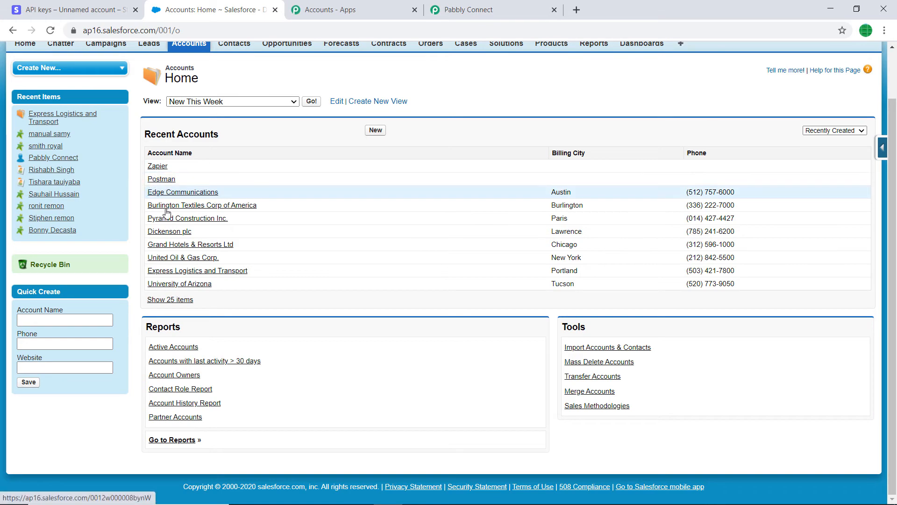
click(468, 9)
scroll(299, 202, down, 2)
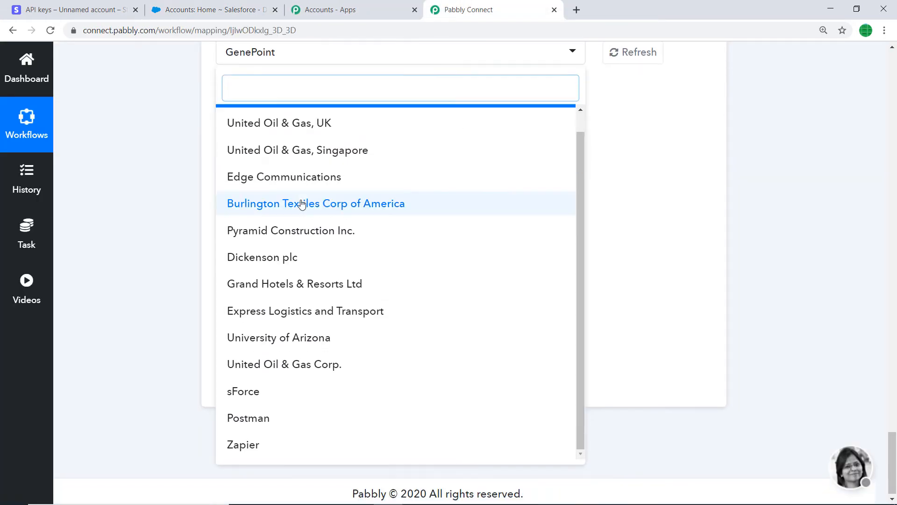
scroll(301, 206, up, 1)
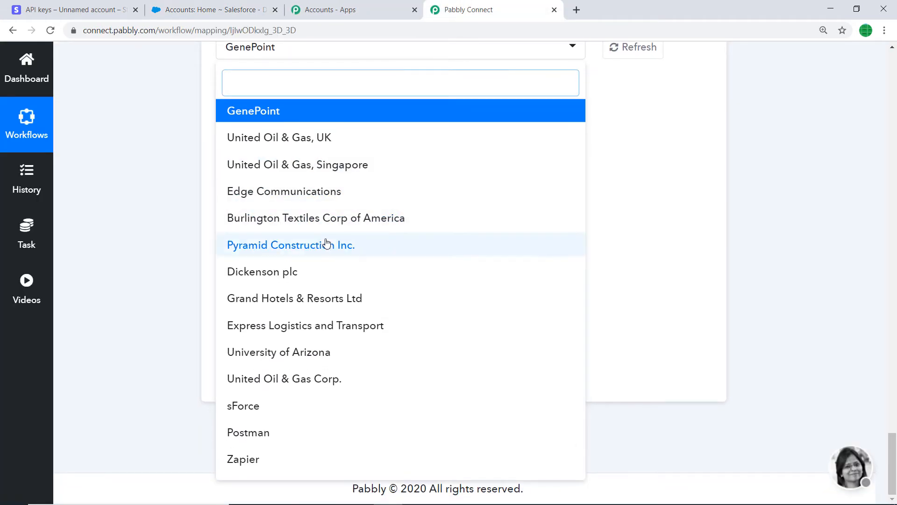
click(263, 10)
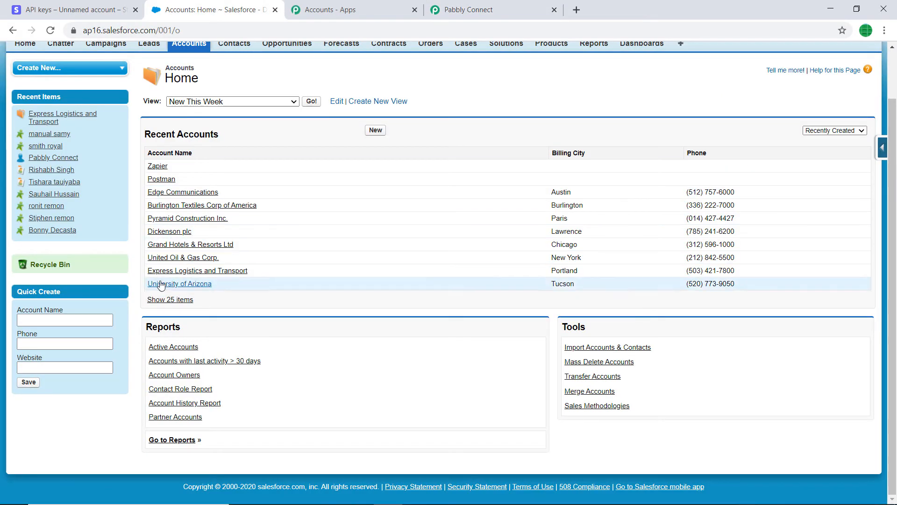
click(167, 302)
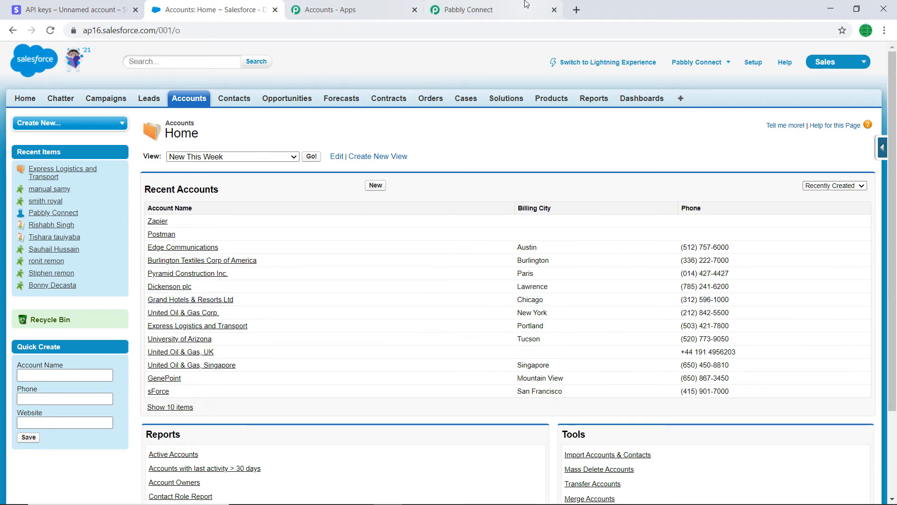
Step: Return to Pabbly Connect and set the note's Parent Id to United Oil & Gas, UK
click(469, 10)
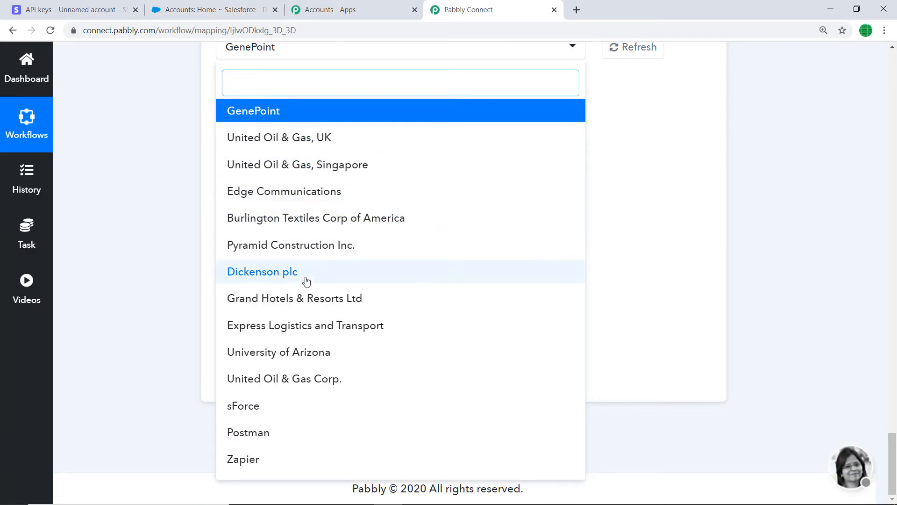
click(289, 136)
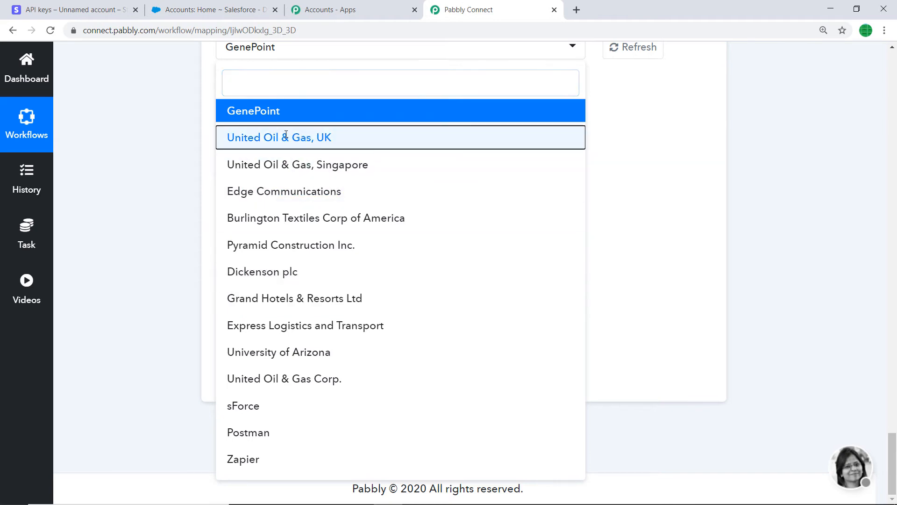
scroll(303, 132, up, 1)
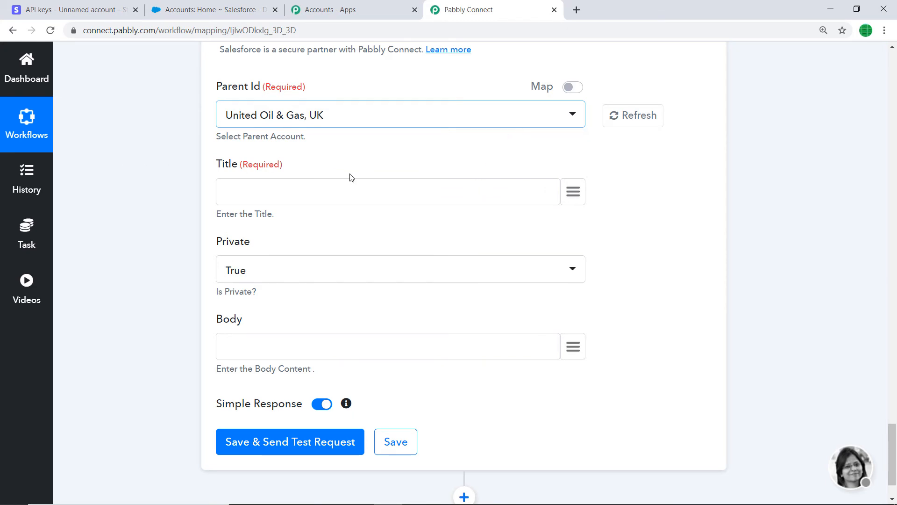
Step: Map the note's Title to the name field from the Stripe Retrieve a Customer step
click(571, 191)
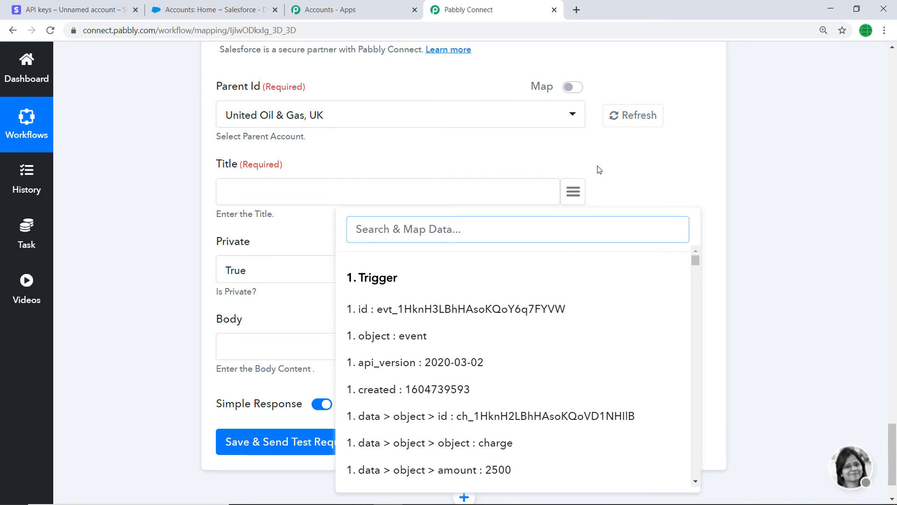
text(name)
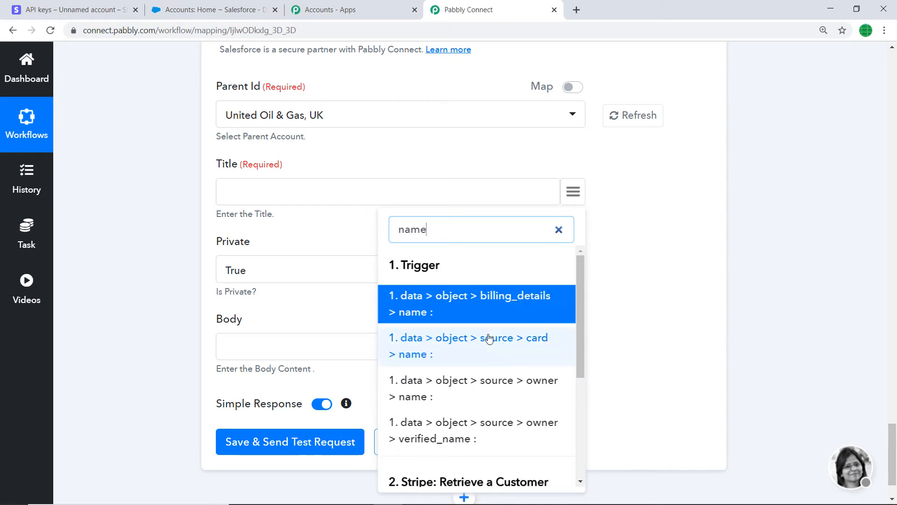
scroll(489, 348, down, 3)
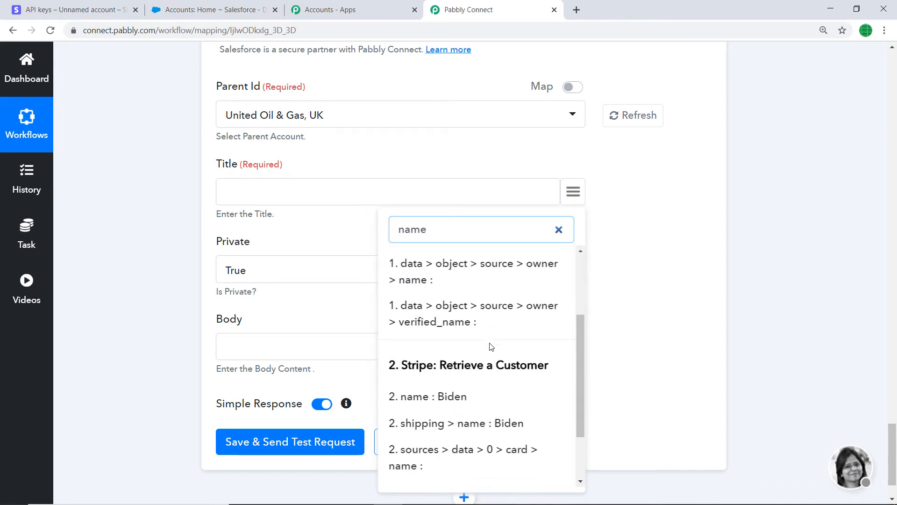
click(429, 397)
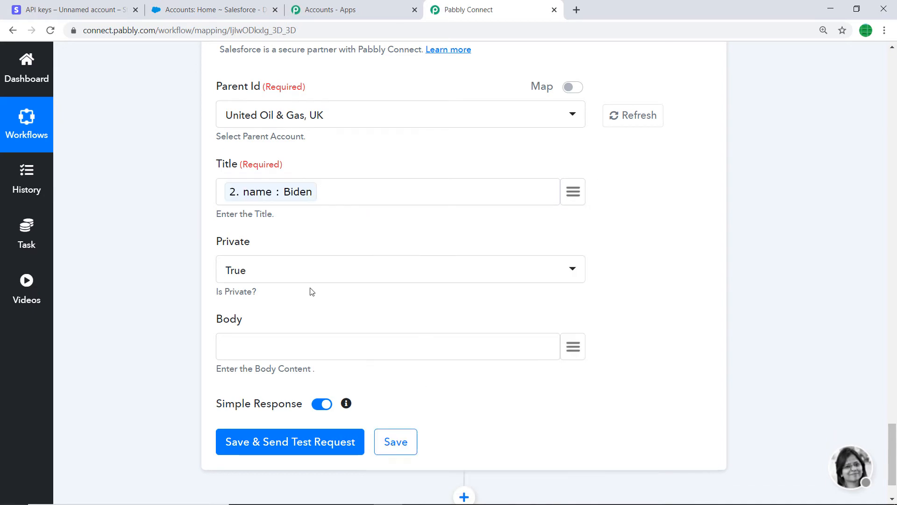
Step: Begin the note's Body with "Thanks Mr" followed by the mapped name field of the retrieved Stripe customer
scroll(435, 267, down, 2)
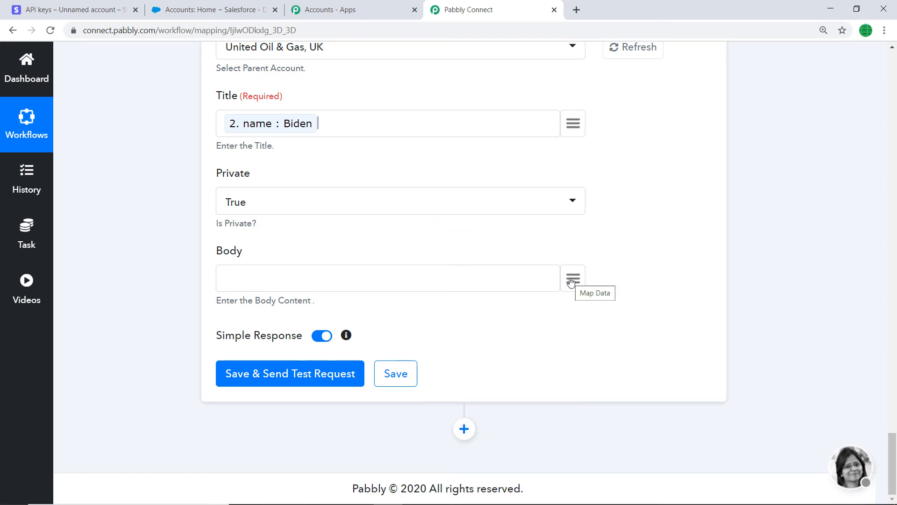
click(531, 273)
text(Thanks M)
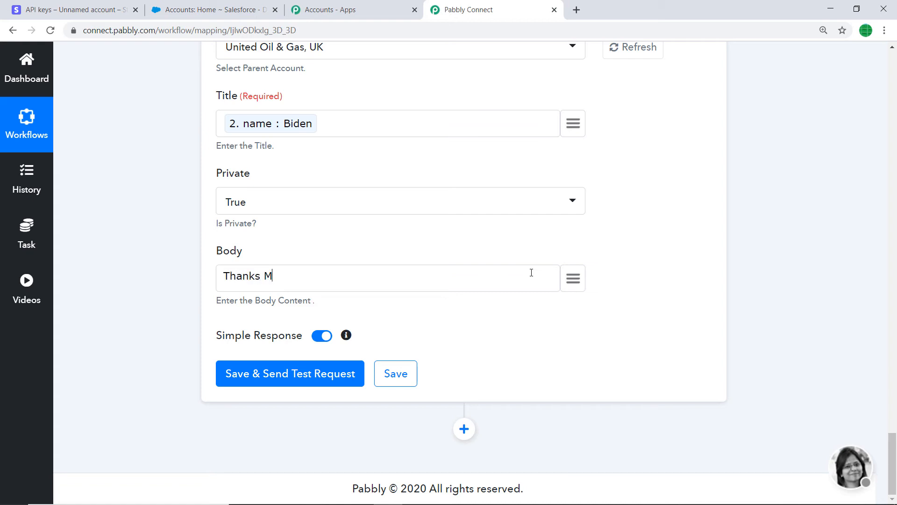
text(r)
click(570, 278)
text(Bide)
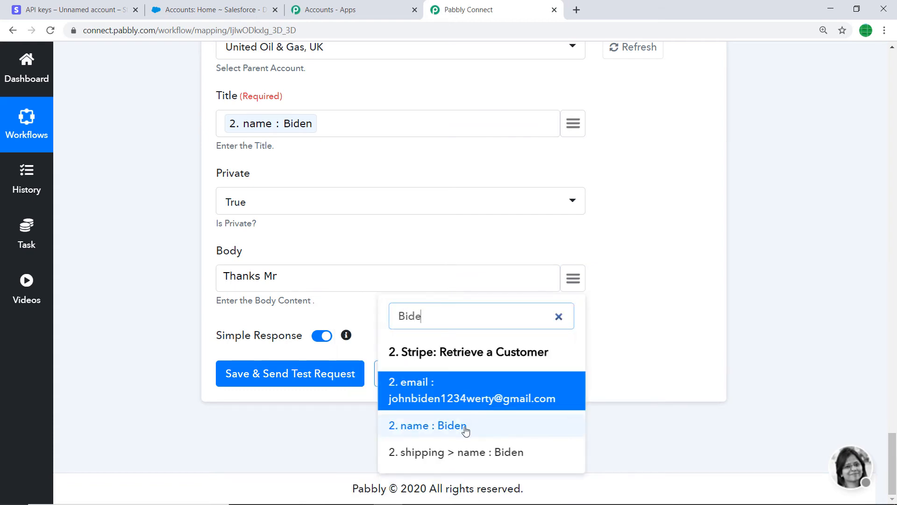
click(465, 425)
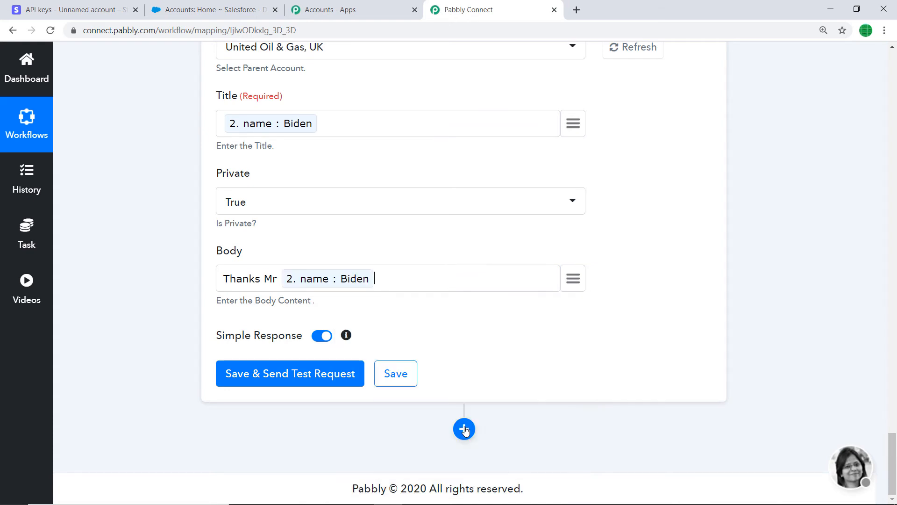
Step: Continue the Body with "with email address" followed by the mapped email field of the retrieved customer
text(with email address)
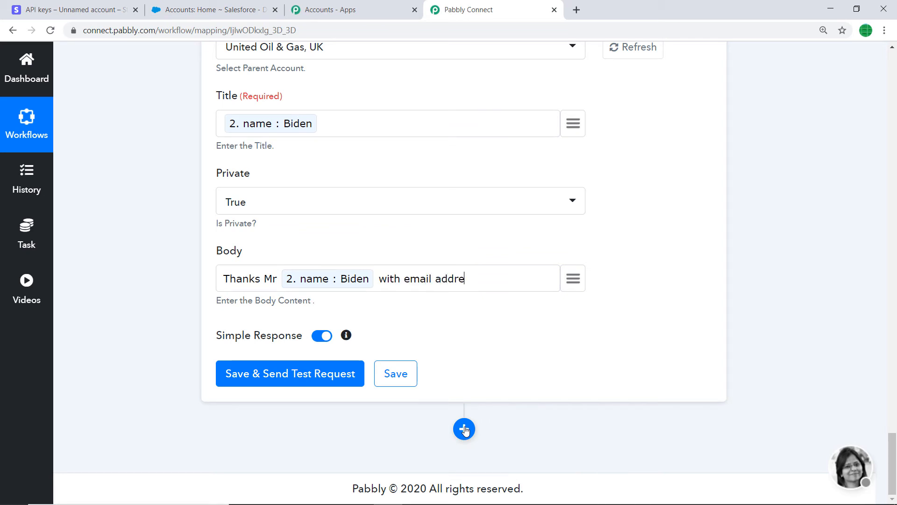
click(573, 280)
text(email)
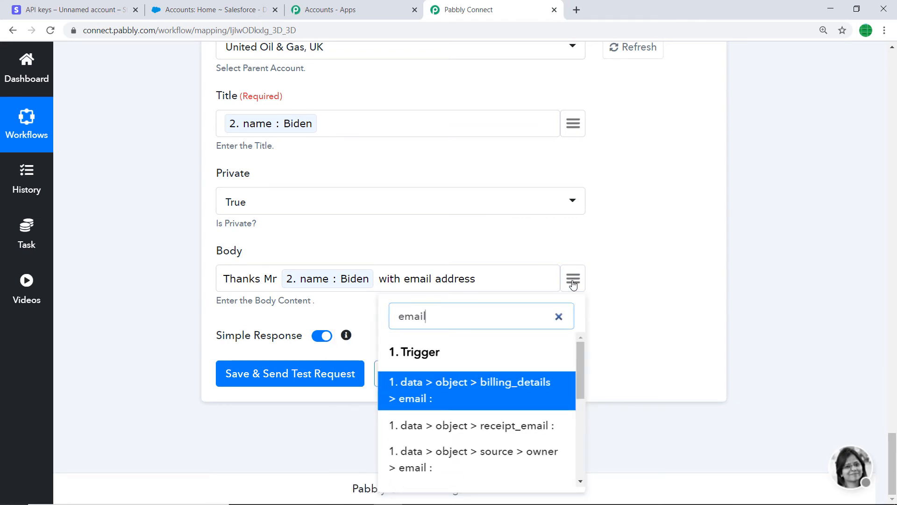
scroll(493, 449, down, 3)
scroll(492, 447, down, 1)
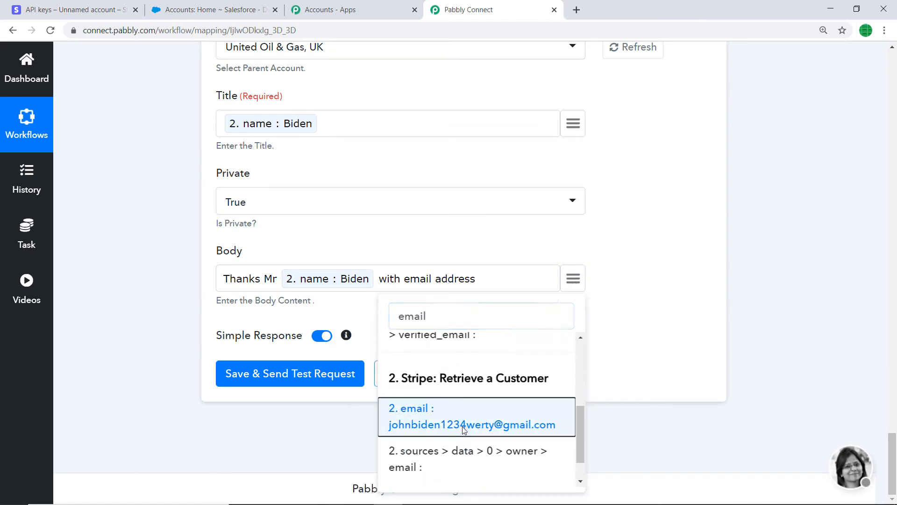
click(464, 428)
text(and)
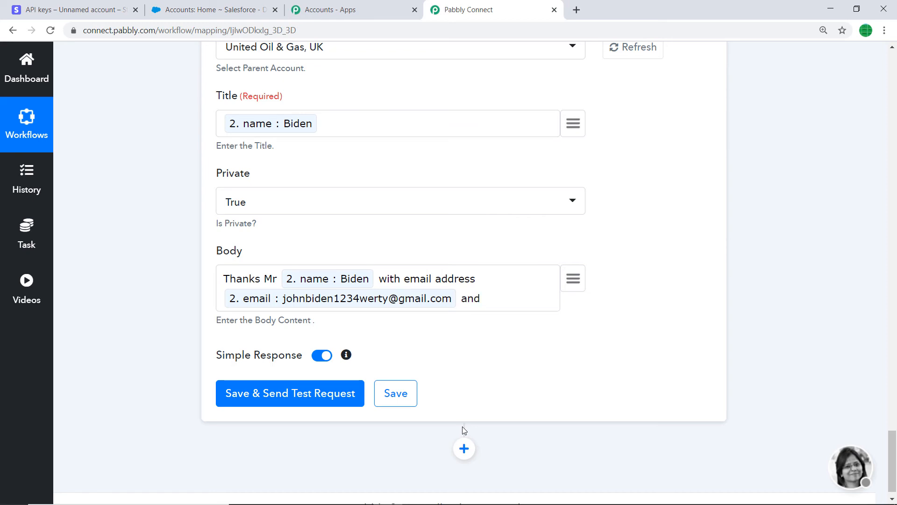
key(BackSpace)
key(BackSpace)
key(BackSpace)
Step: Add the text "who lives in this place" after the mapped email in the note's Body
text(who lives in this r)
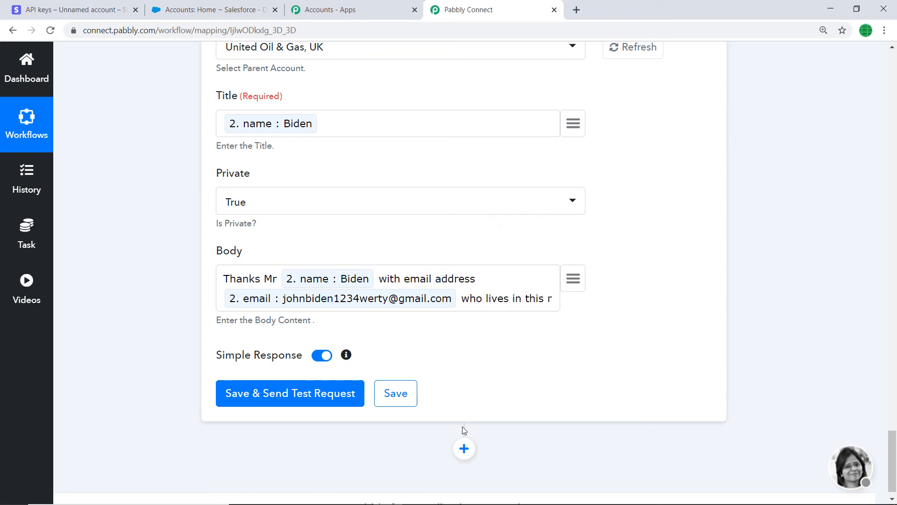
key(BackSpace)
text(place)
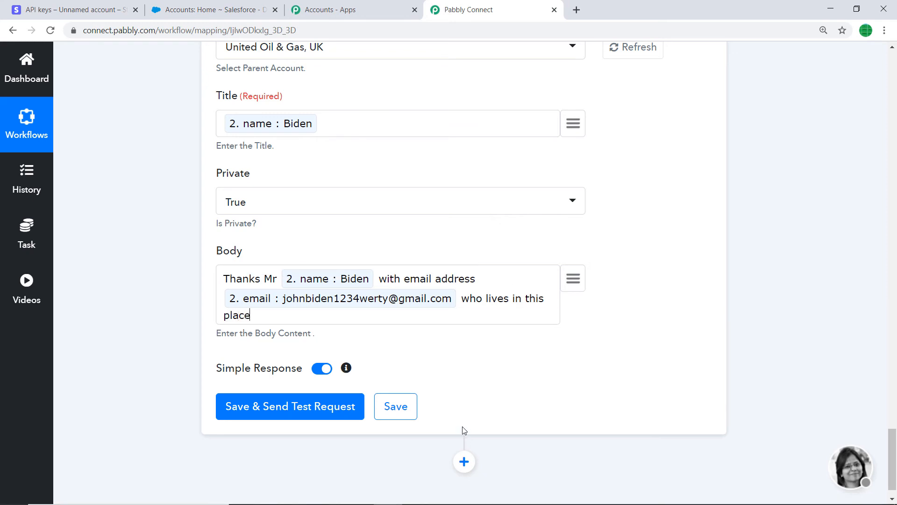
Step: Append the address line1 field from the Stripe Retrieve a Customer step to the note's Body
click(572, 277)
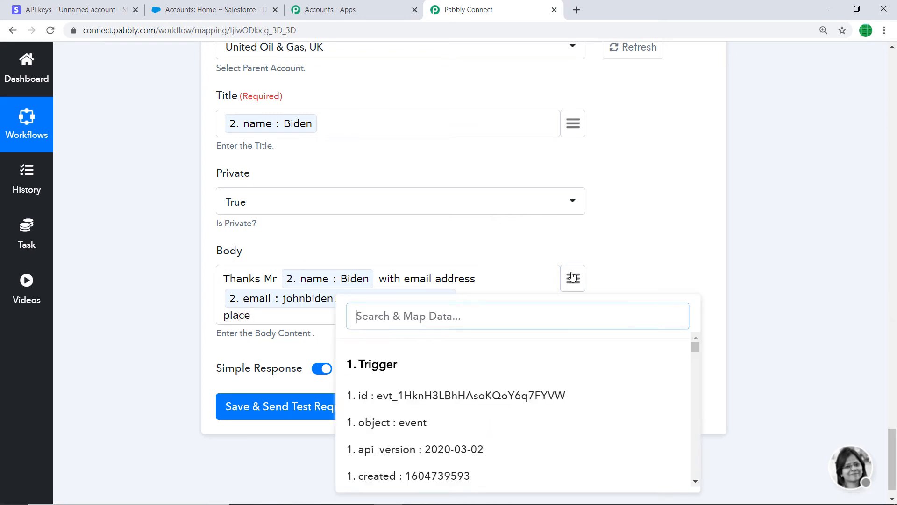
text(addre)
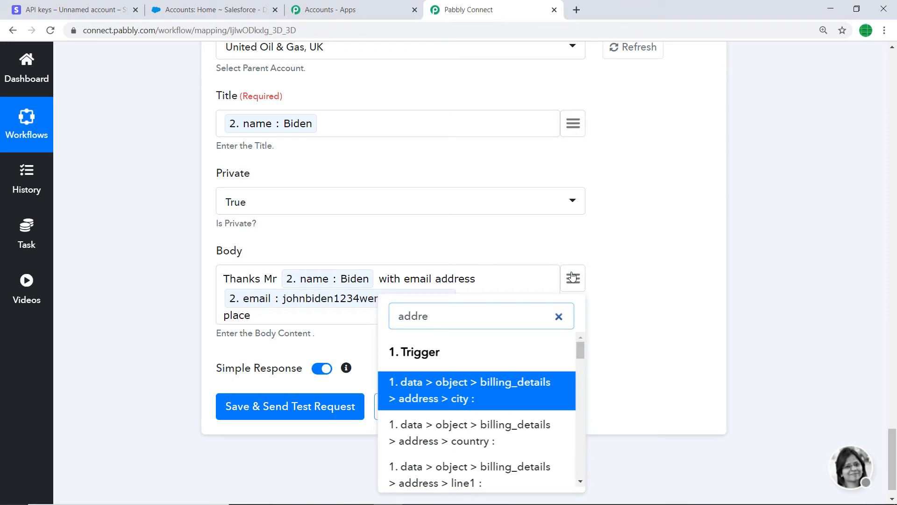
text(s)
scroll(495, 420, down, 10)
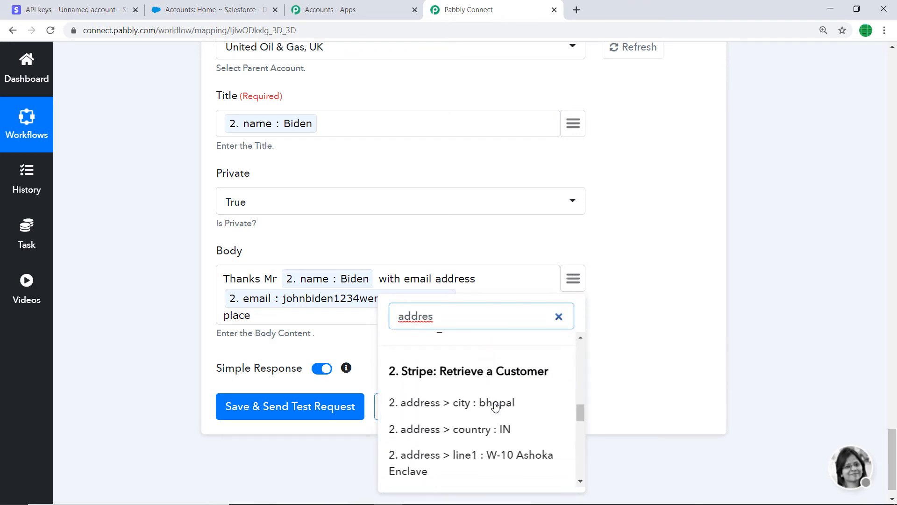
scroll(495, 407, down, 2)
scroll(467, 372, up, 1)
click(459, 397)
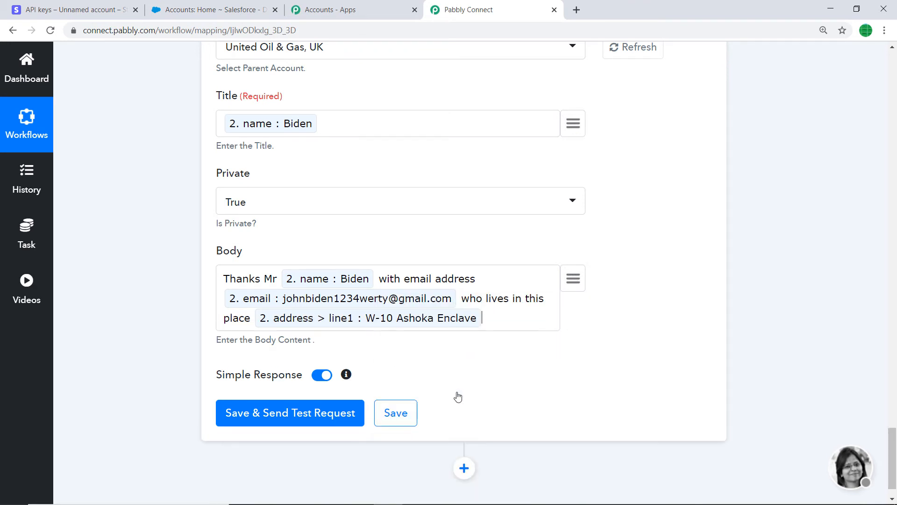
Step: Append the address line2 field from the Stripe Retrieve a Customer step to the note's Body
click(577, 276)
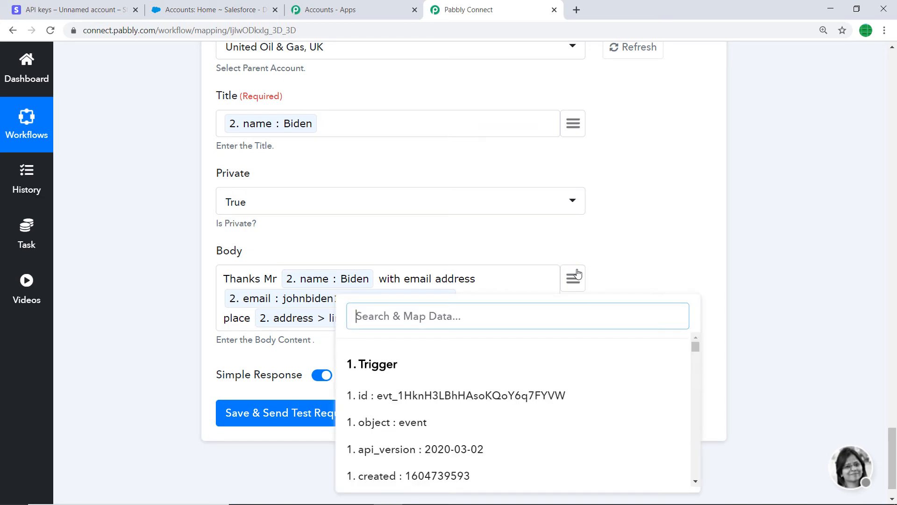
text(addres)
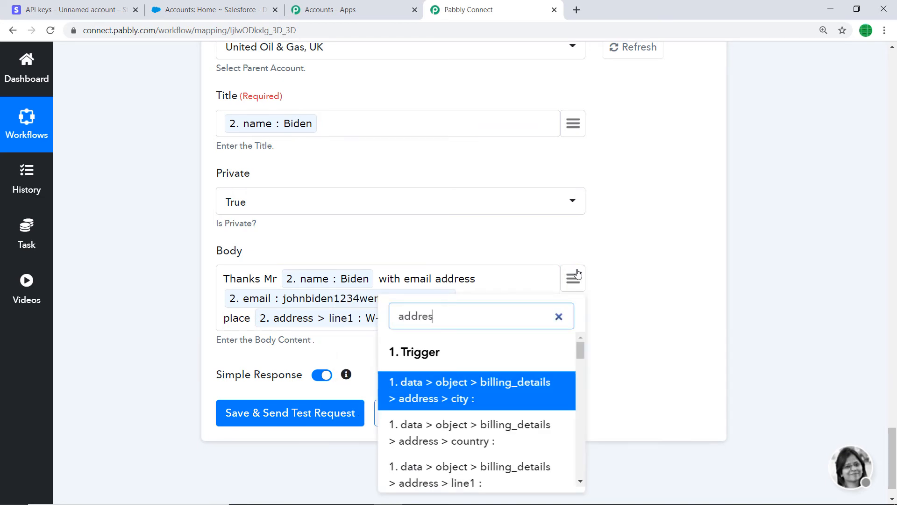
scroll(514, 355, down, 1)
scroll(468, 420, down, 7)
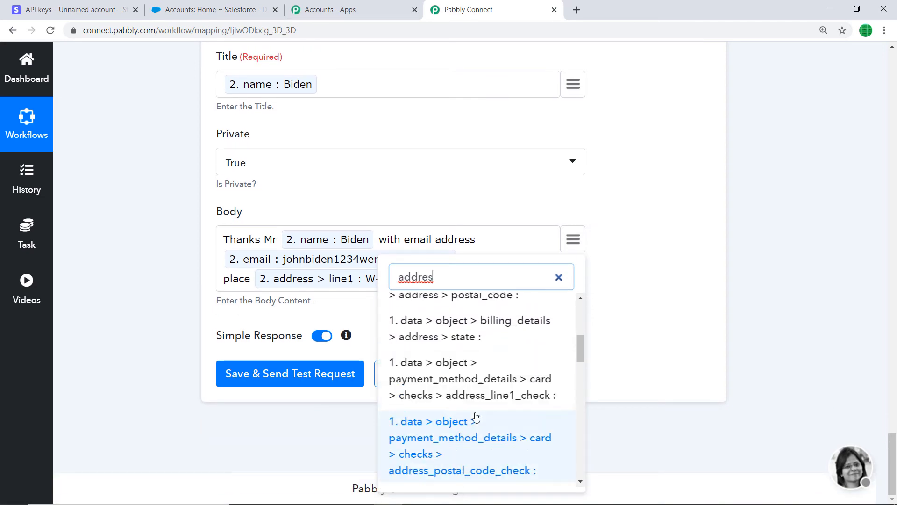
scroll(477, 412, down, 6)
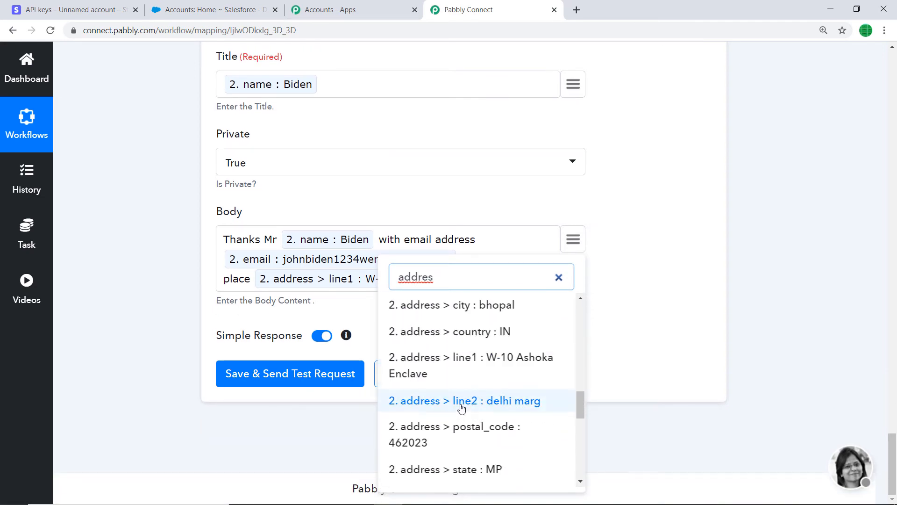
click(464, 404)
Step: Continue the Body with "and country" followed by the shipping address country field of the retrieved Stripe customer
text(address > line2 : delhi marg a)
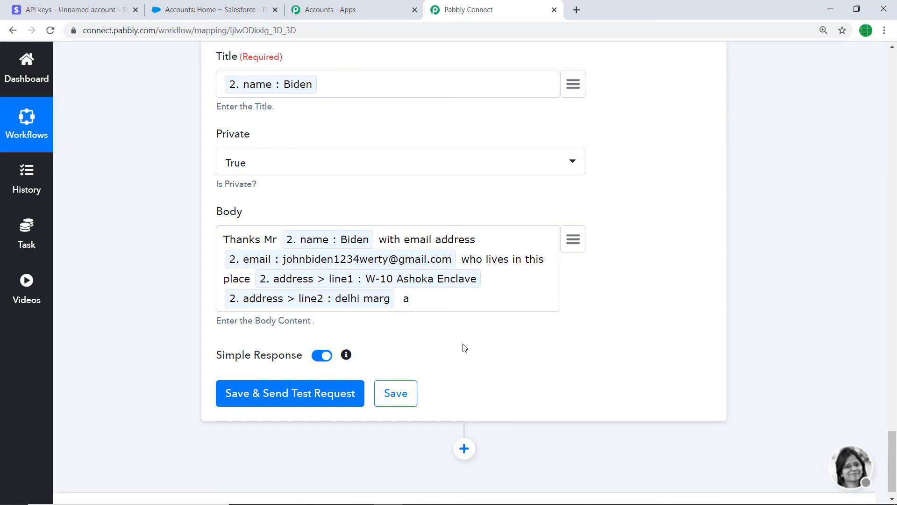
text(nd country)
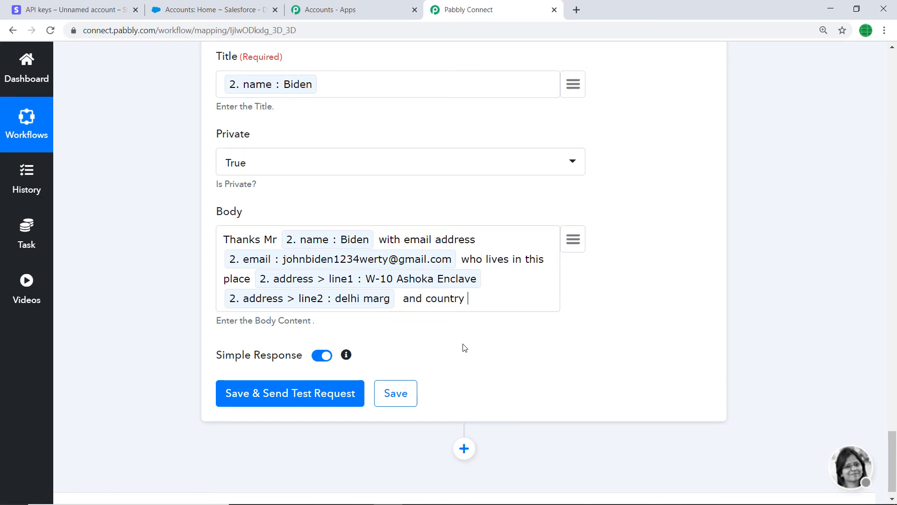
click(571, 239)
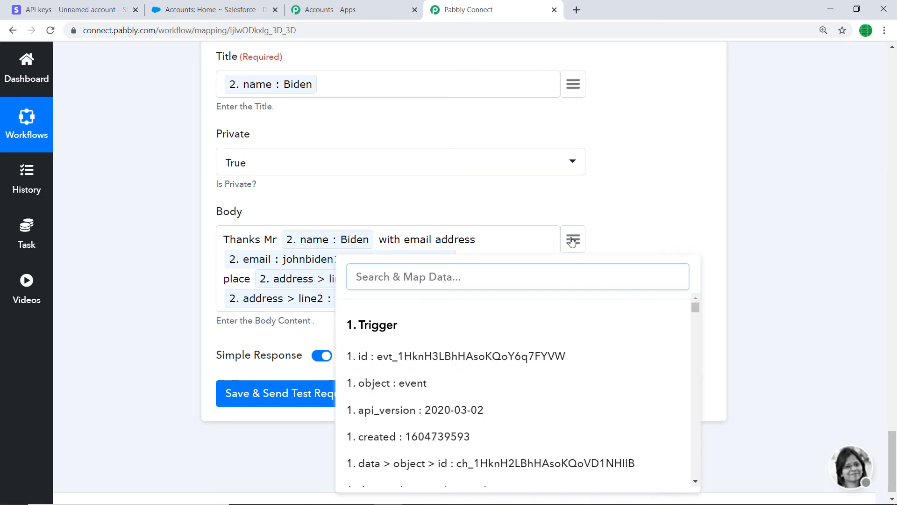
text(countr)
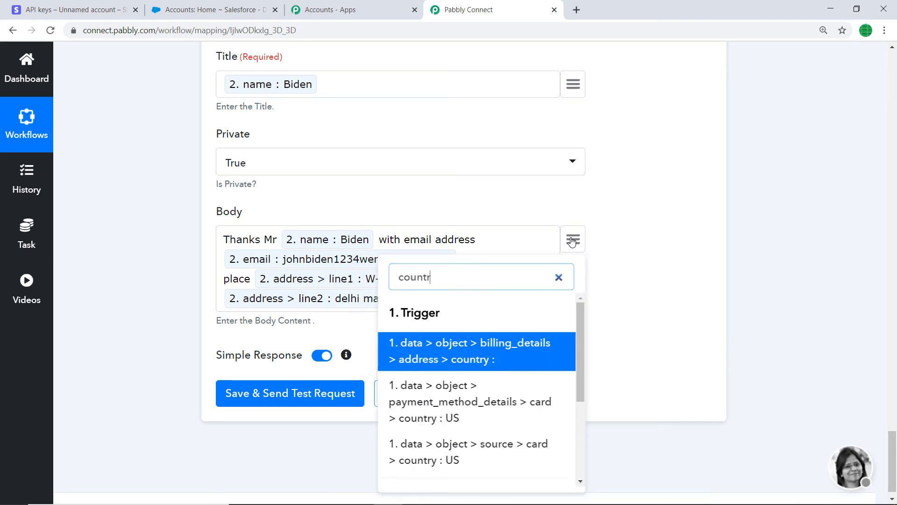
scroll(468, 408, down, 5)
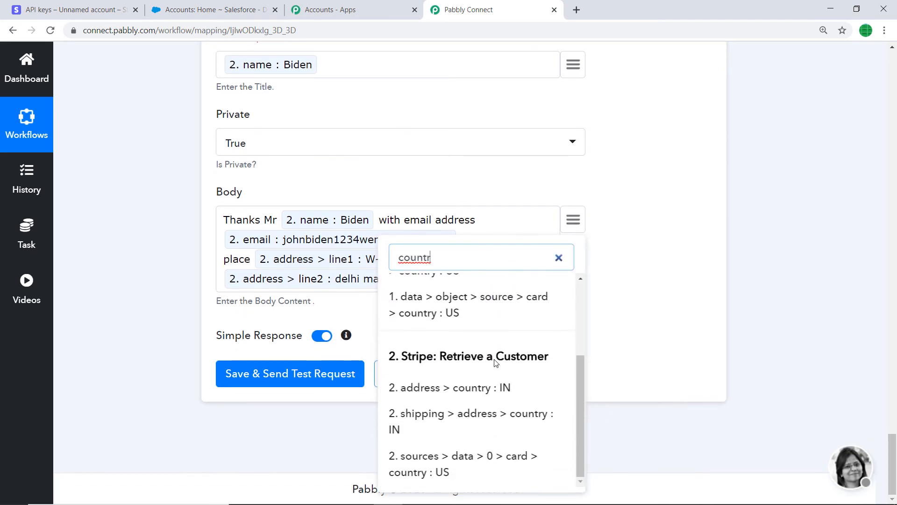
click(461, 413)
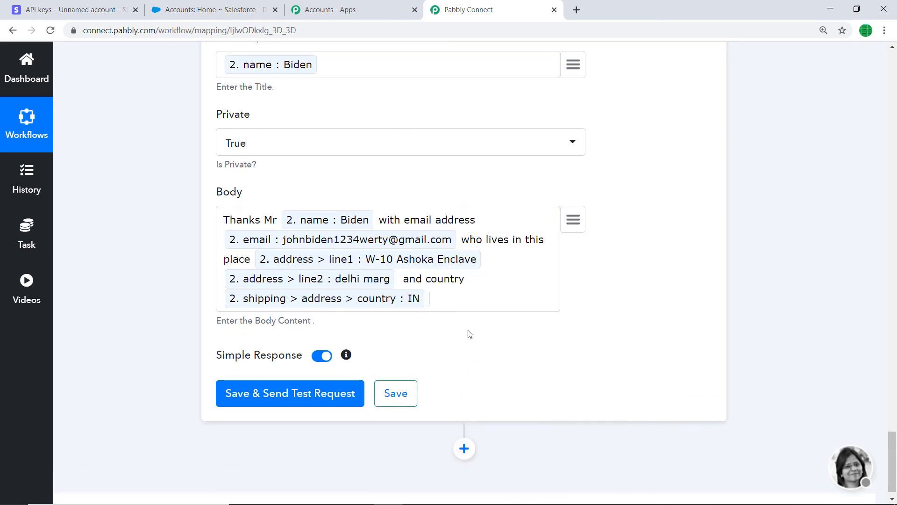
Step: Continue the Body with "and with phone number" followed by the mapped phone field of the retrieved customer
text(and with phone )
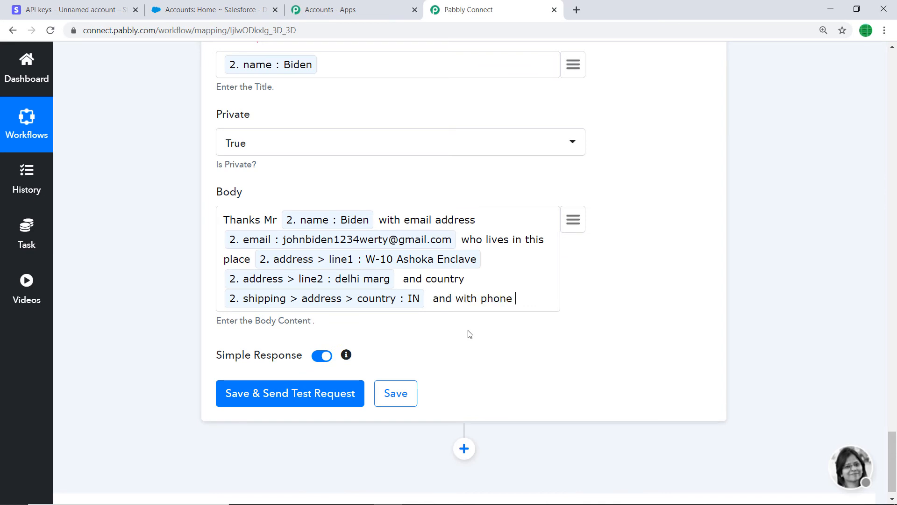
text(number)
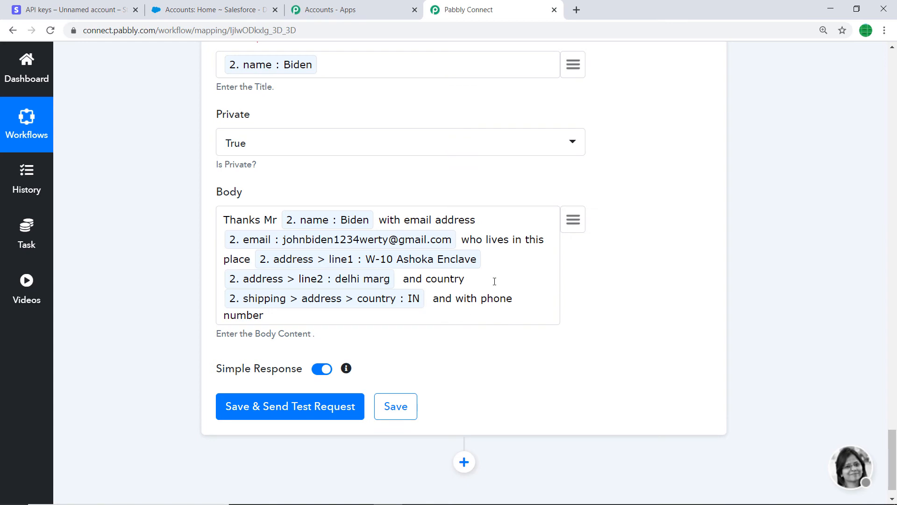
click(582, 223)
text(ph)
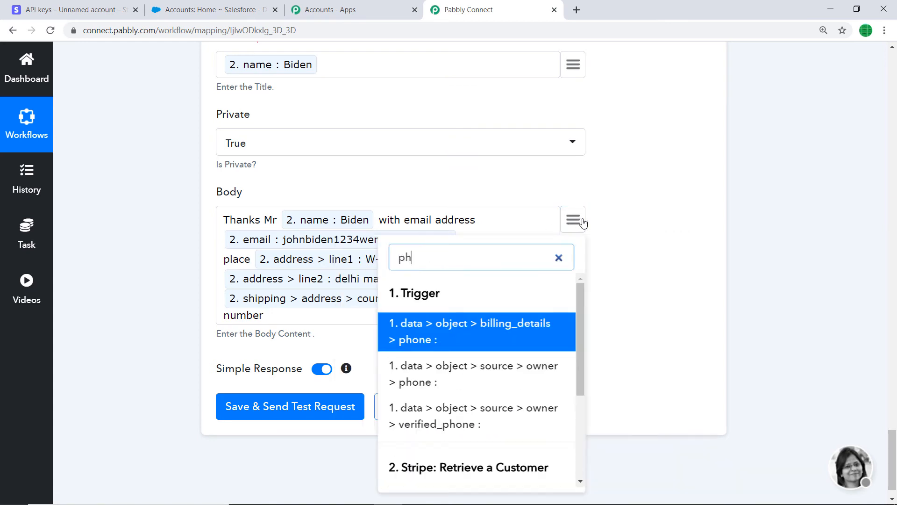
text(one num)
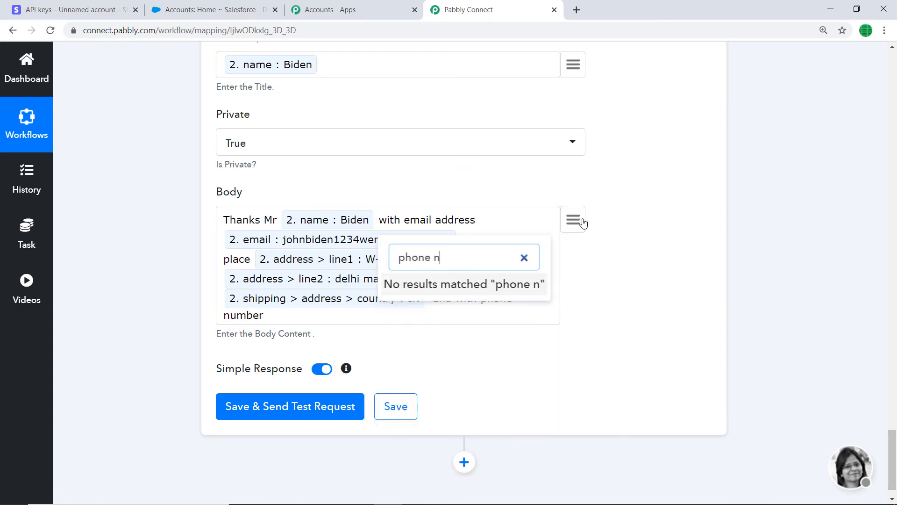
key(BackSpace)
key(BackSpace)
key(BackSpace)
key(BackSpace)
key(BackSpace)
key(BackSpace)
key(BackSpace)
key(BackSpace)
key(BackSpace)
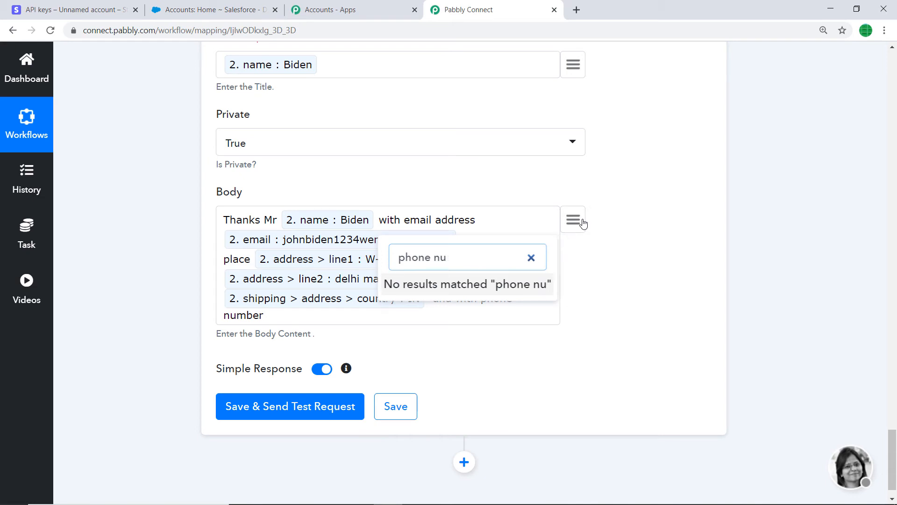
text(91)
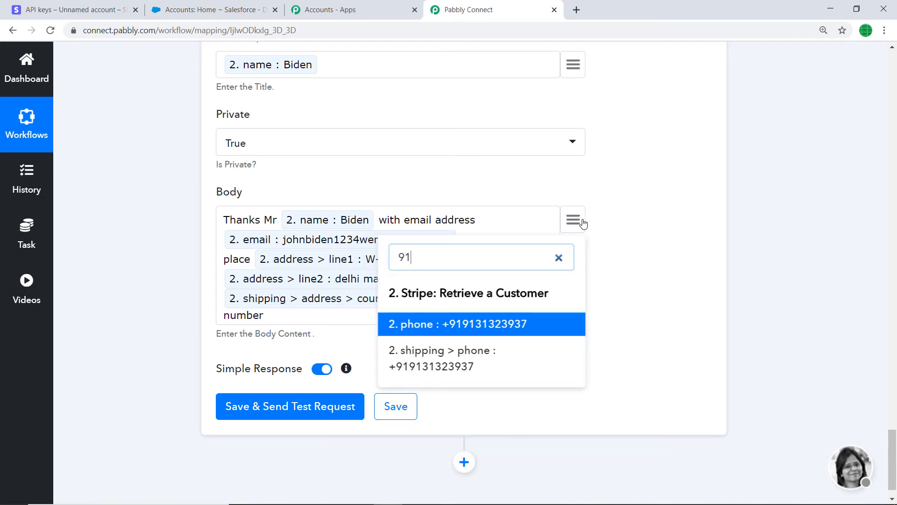
click(442, 323)
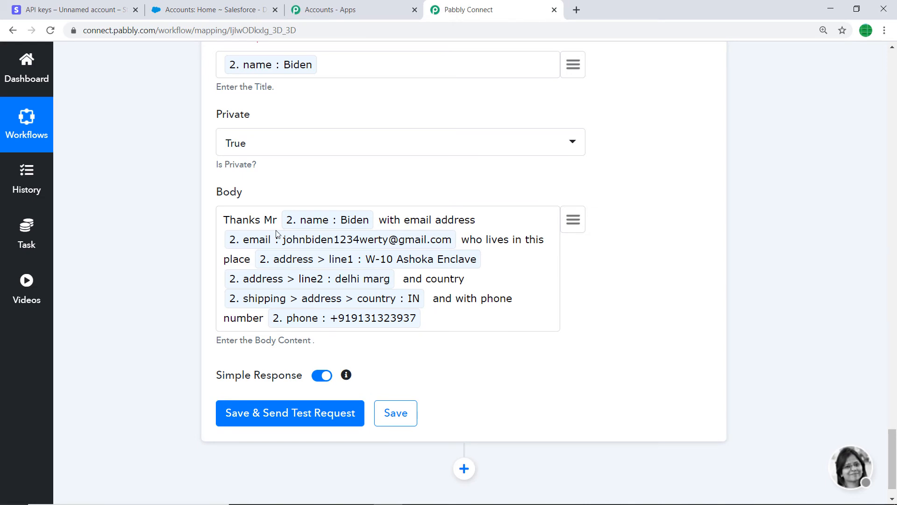
Step: Continue the Body with "has purchased a product worth" followed by the amount field from the API step
text(has purchased a produ)
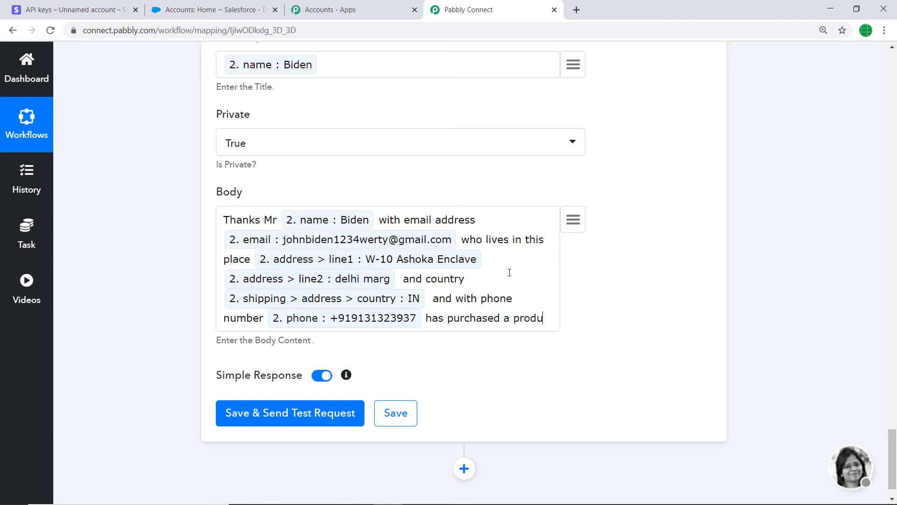
text(ct worth)
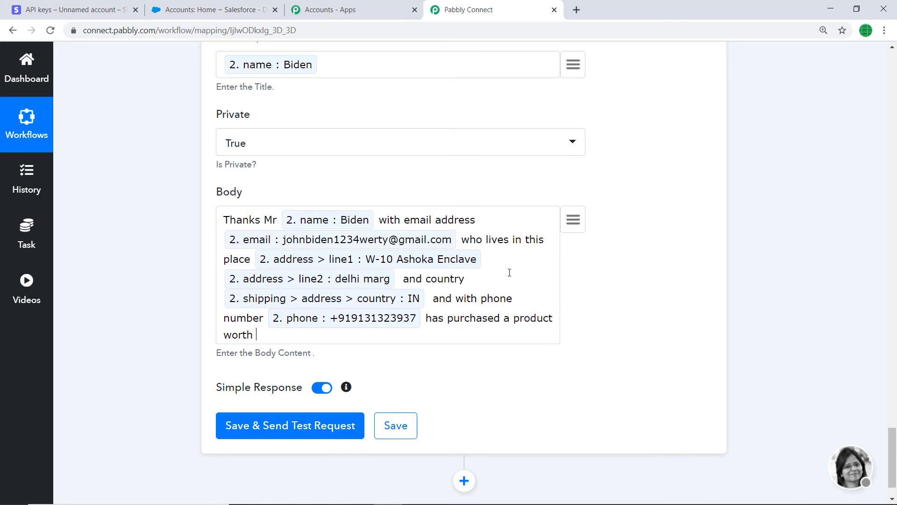
click(575, 221)
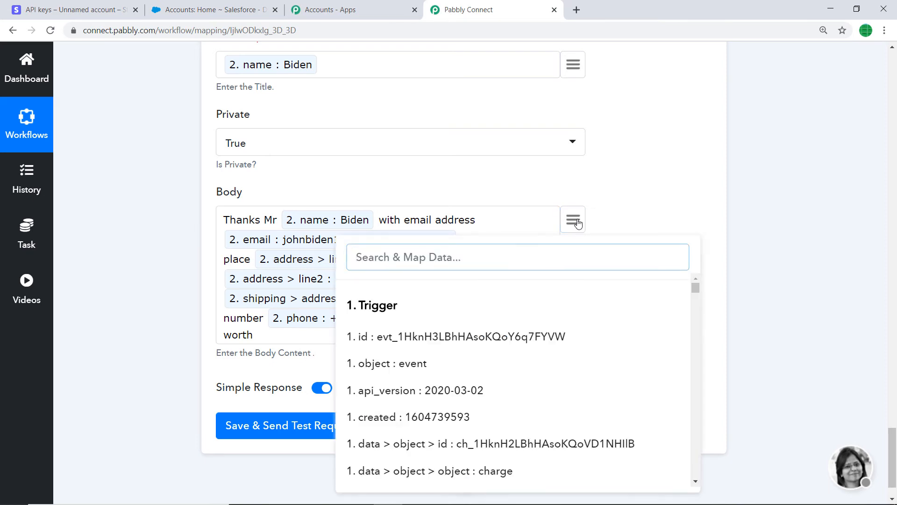
text(prod)
key(BackSpace)
key(BackSpace)
key(BackSpace)
key(BackSpace)
text(25)
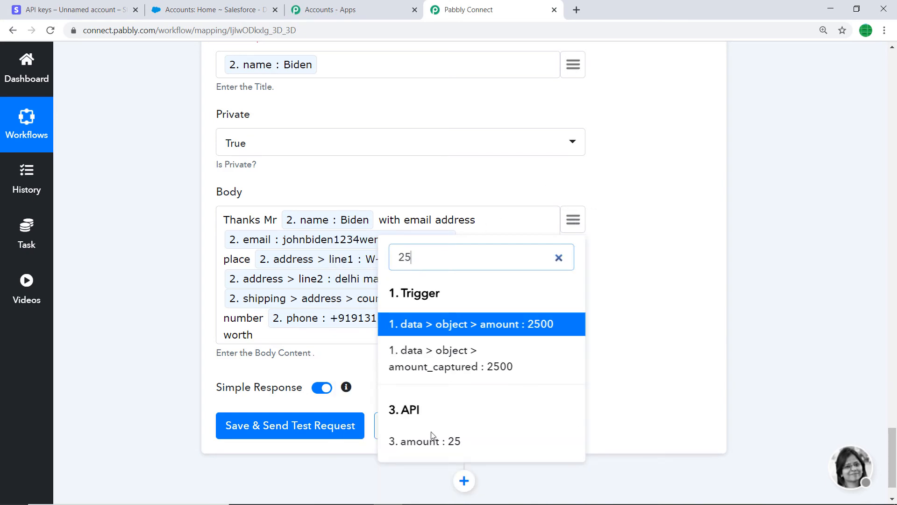
click(432, 439)
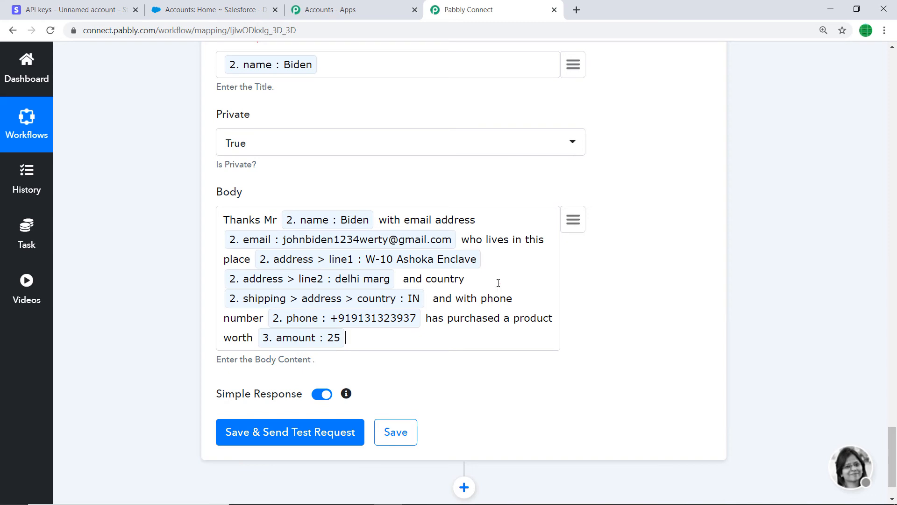
Step: Append the trigger's currency field to the Body, and save the Salesforce note action while sending a test request
click(579, 221)
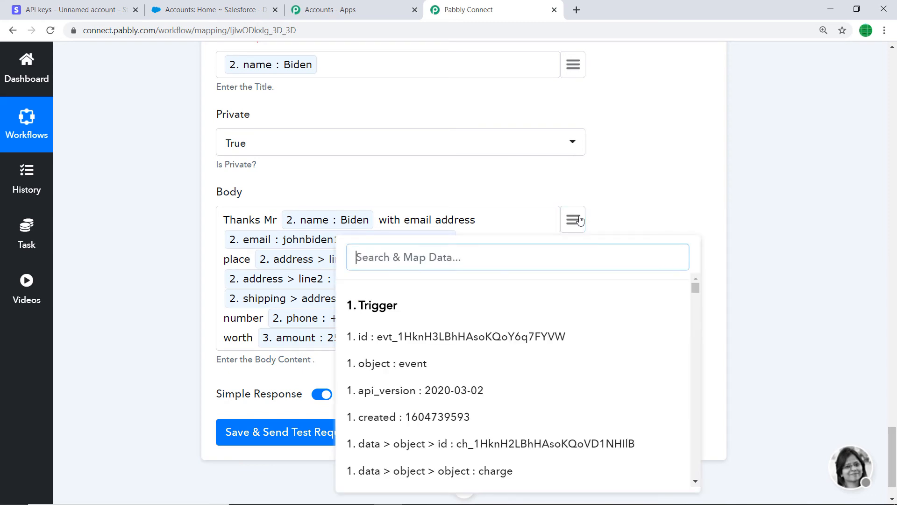
text(us)
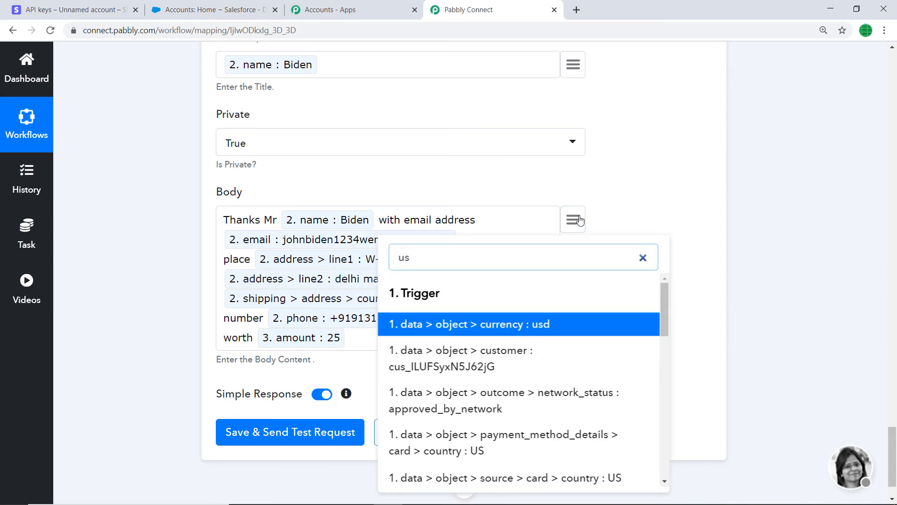
click(518, 324)
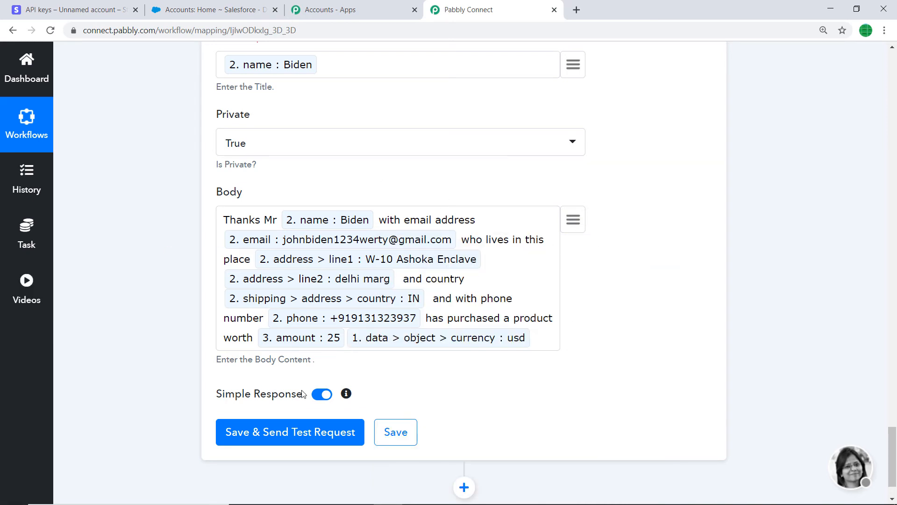
click(288, 431)
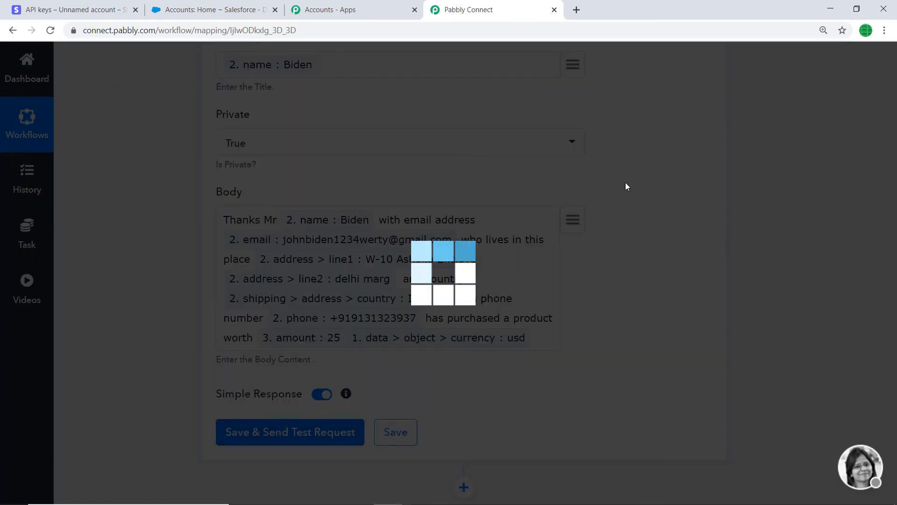
scroll(570, 206, down, 3)
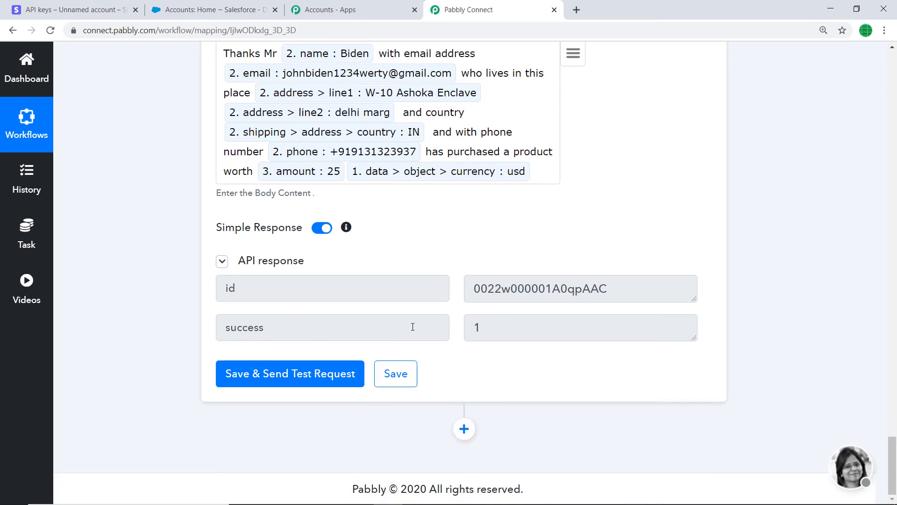
Step: Switch to Salesforce and open the newest note attached to the United Oil & Gas, UK account to check its details
click(241, 7)
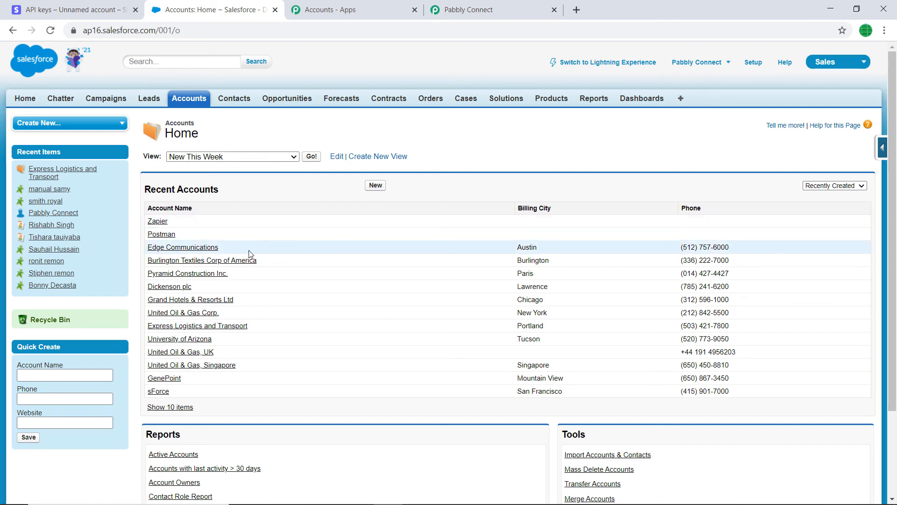
scroll(251, 253, down, 1)
scroll(308, 210, down, 1)
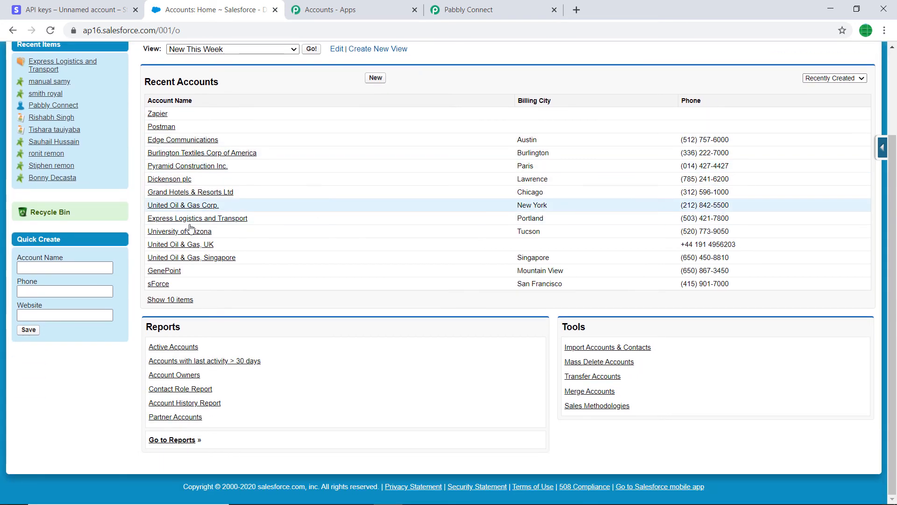
click(201, 246)
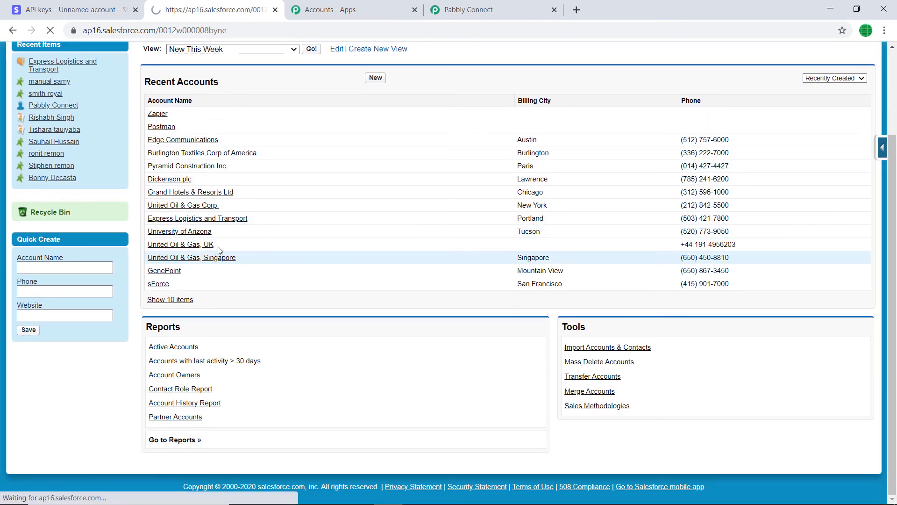
scroll(404, 196, down, 6)
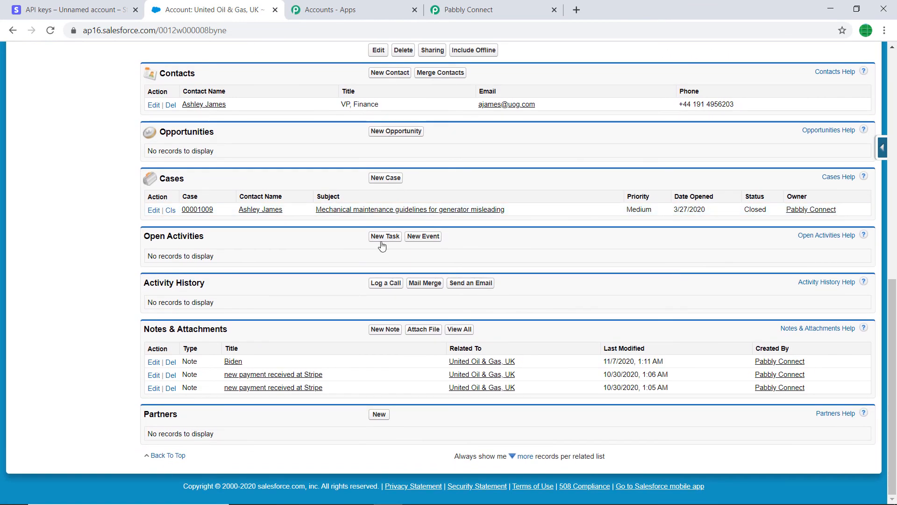
click(234, 361)
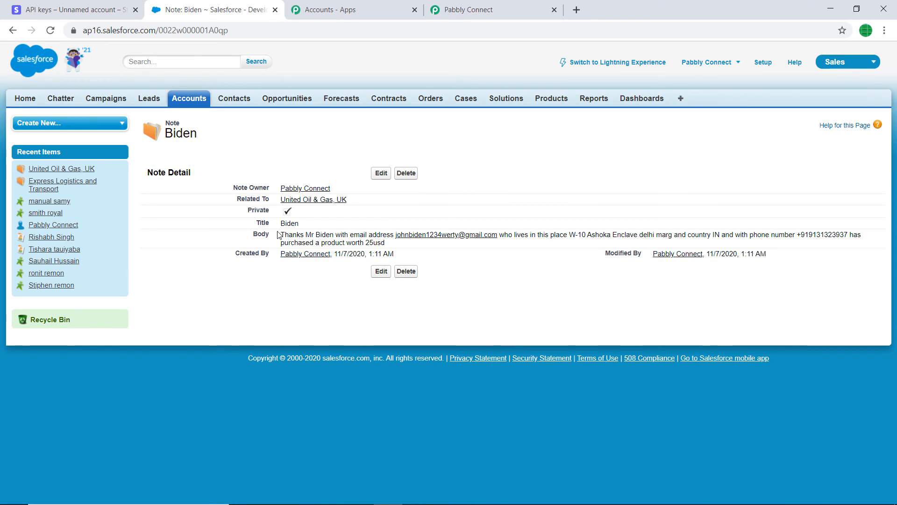
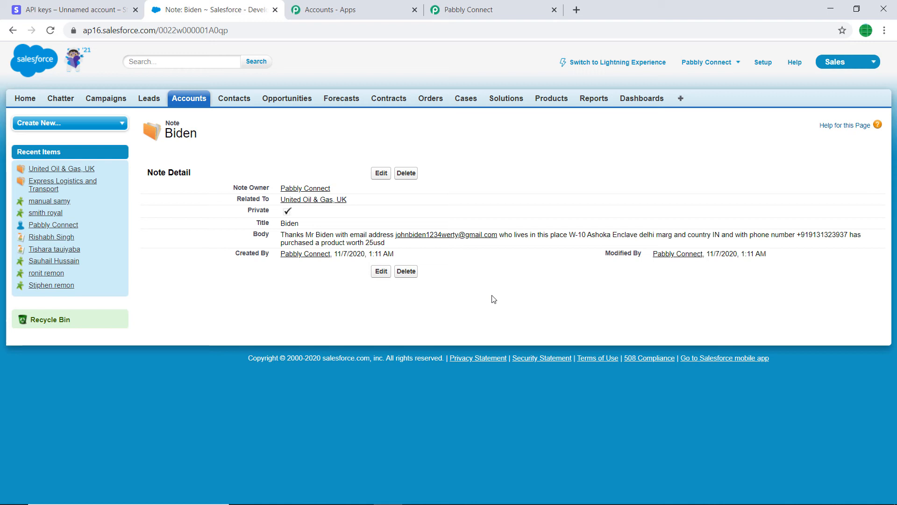
Step: Switch back to the Pabbly Connect workflow and collapse its Salesforce, API, Retrieve a Customer and New Charge steps
click(528, 6)
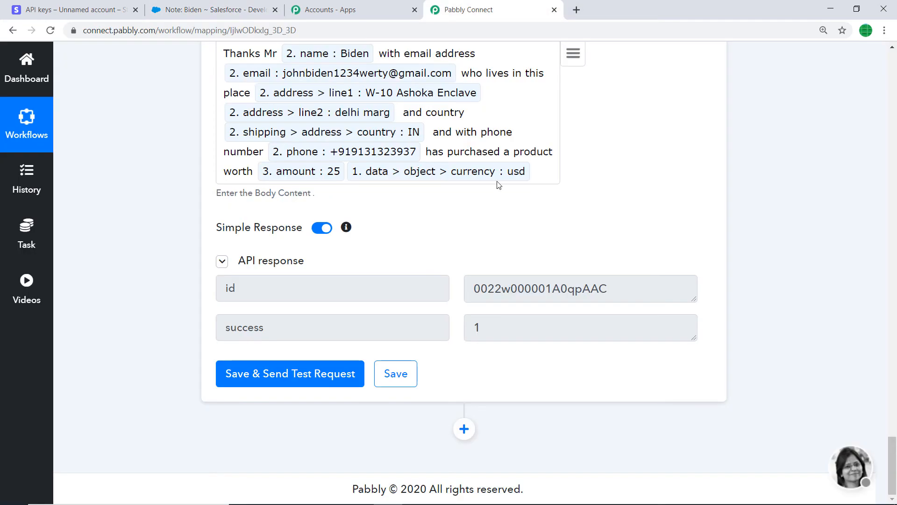
scroll(896, 406, up, 1)
scroll(896, 406, up, 10)
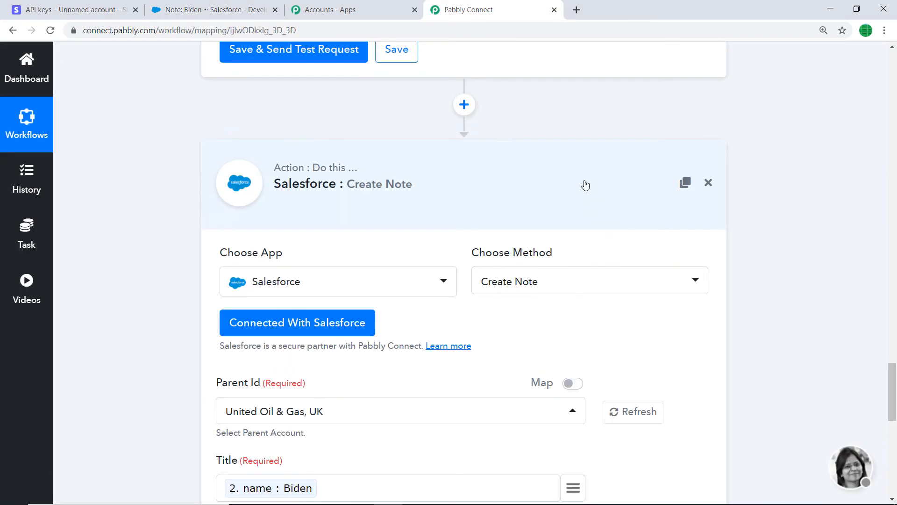
click(585, 187)
drag(893, 427, 894, 341)
click(437, 238)
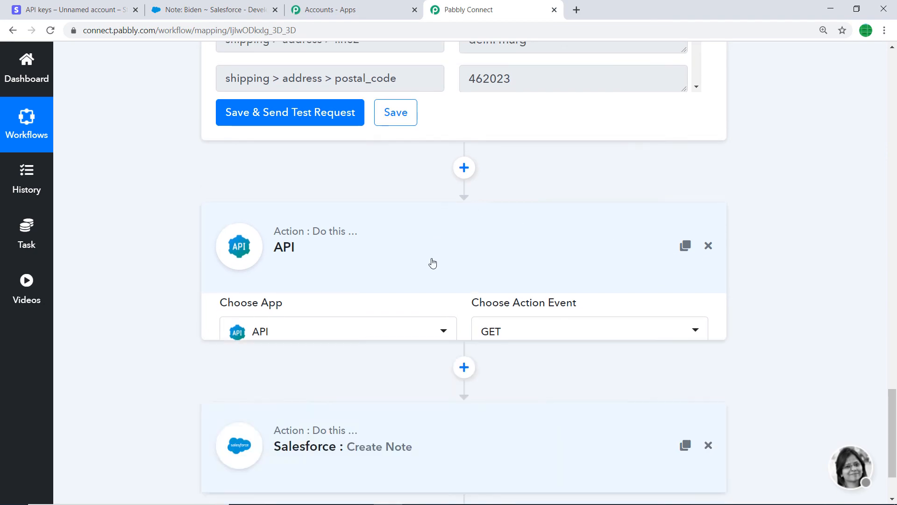
drag(894, 411, 893, 281)
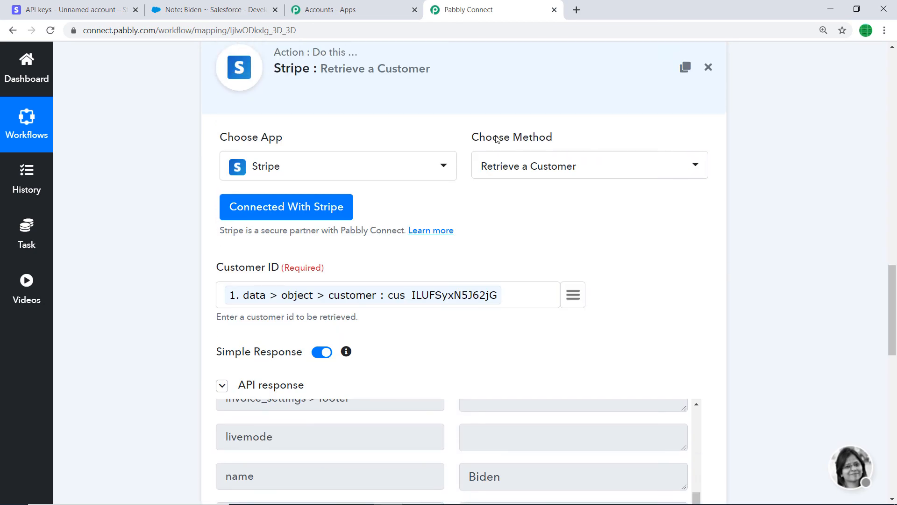
click(485, 87)
drag(894, 423, 893, 128)
click(502, 168)
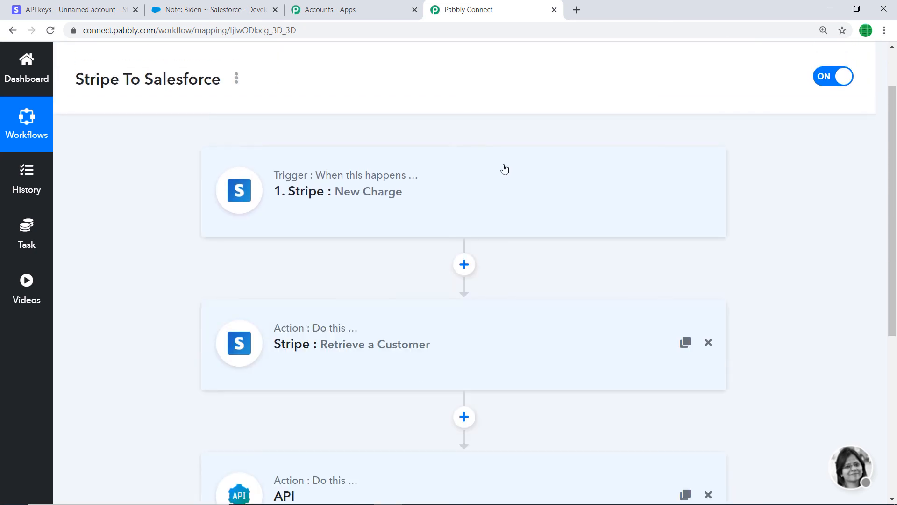
Step: Review the collapsed workflow from the Stripe New Charge trigger through to the Salesforce Create Note action
drag(895, 161, 895, 216)
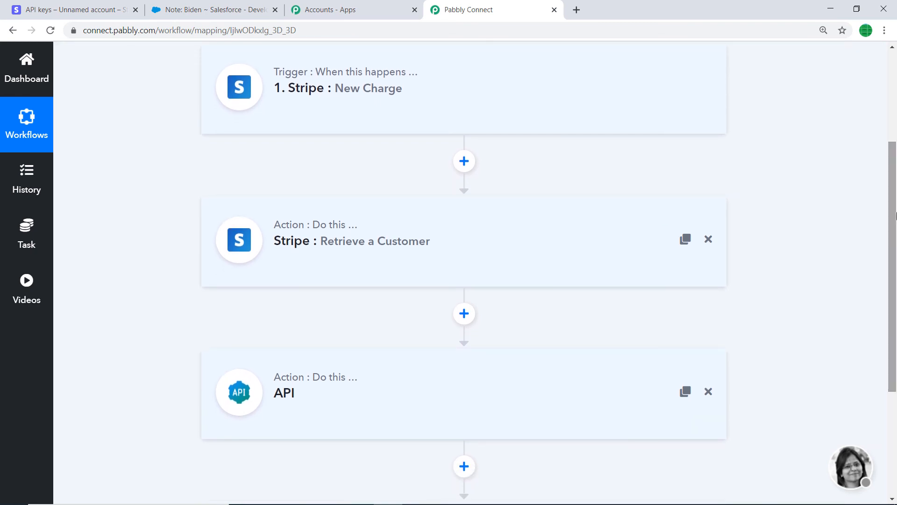
key(ctrl+minus)
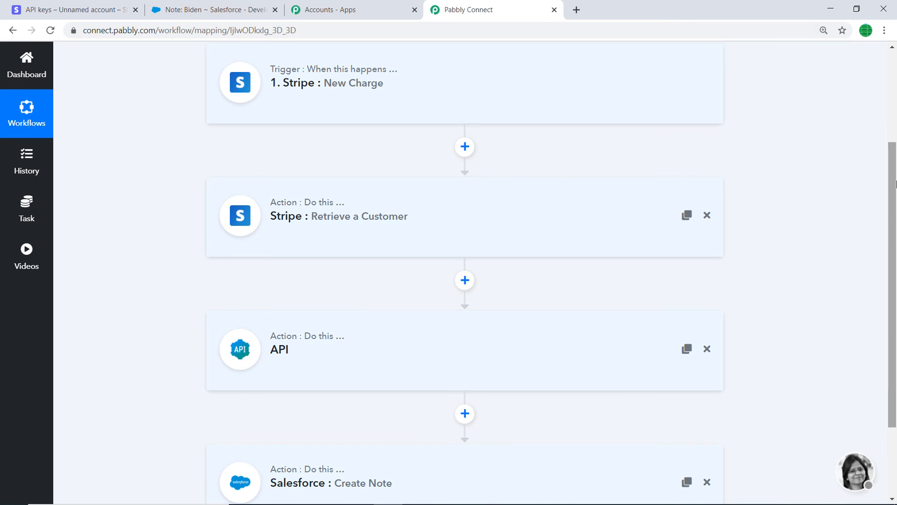
drag(896, 186, 896, 186)
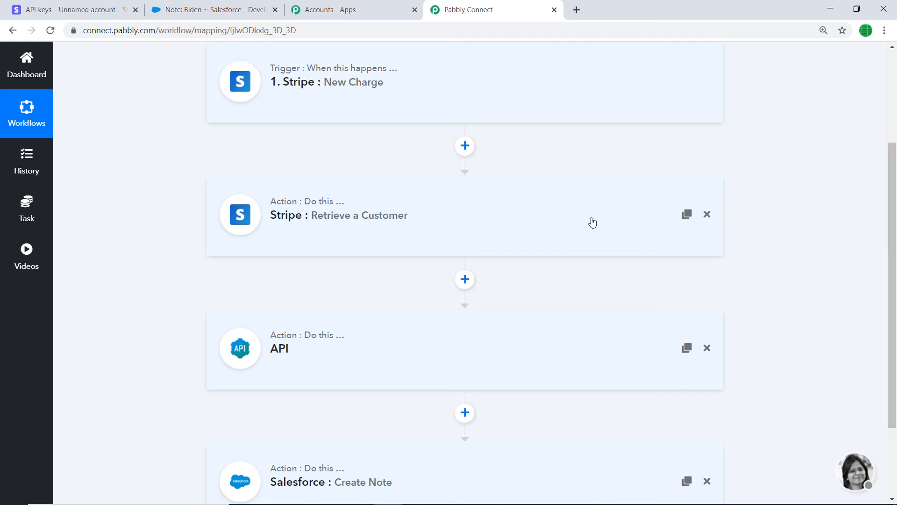
scroll(586, 227, down, 1)
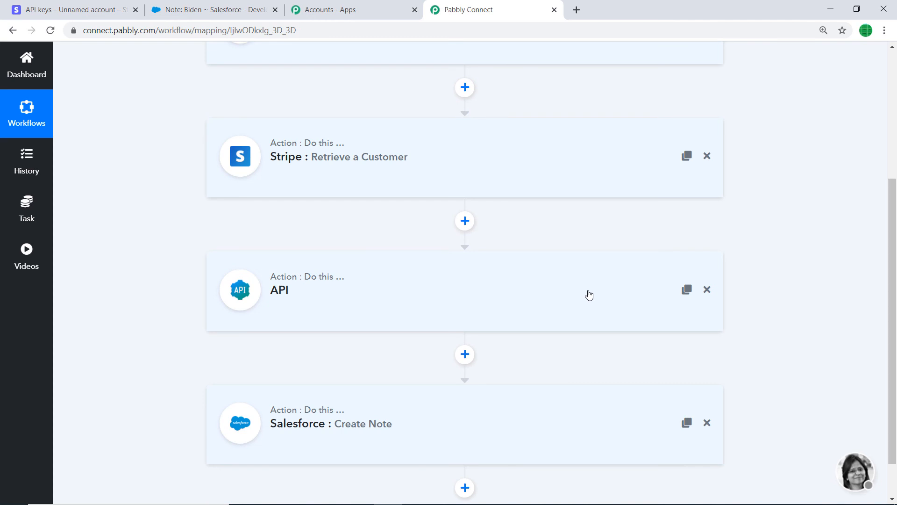
scroll(618, 291, down, 1)
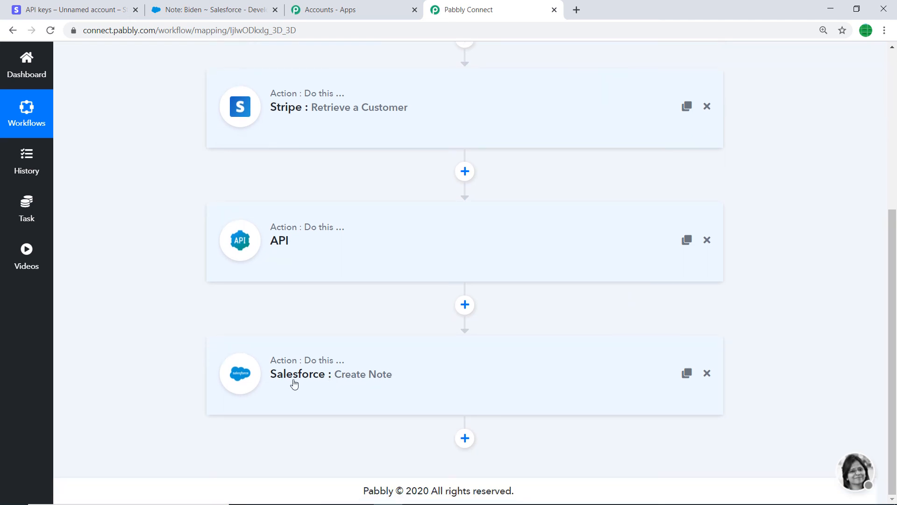
scroll(895, 265, up, 2)
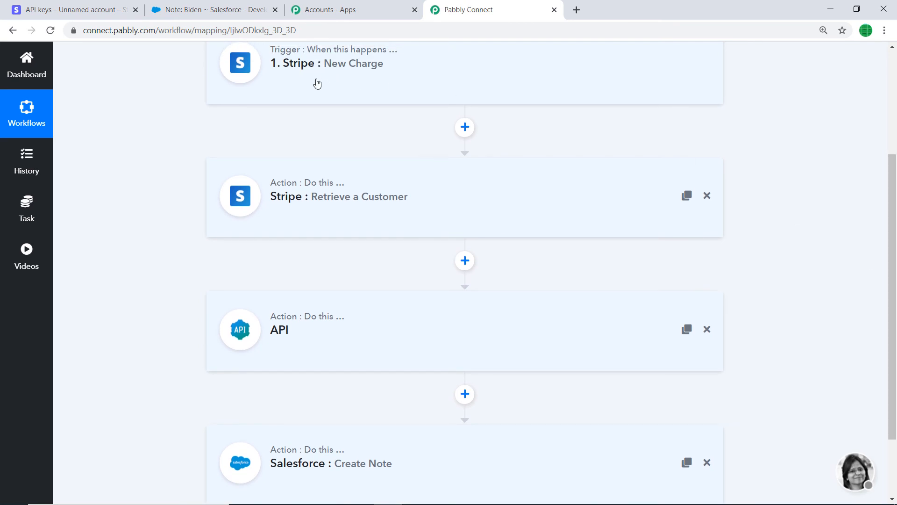
scroll(292, 304, down, 2)
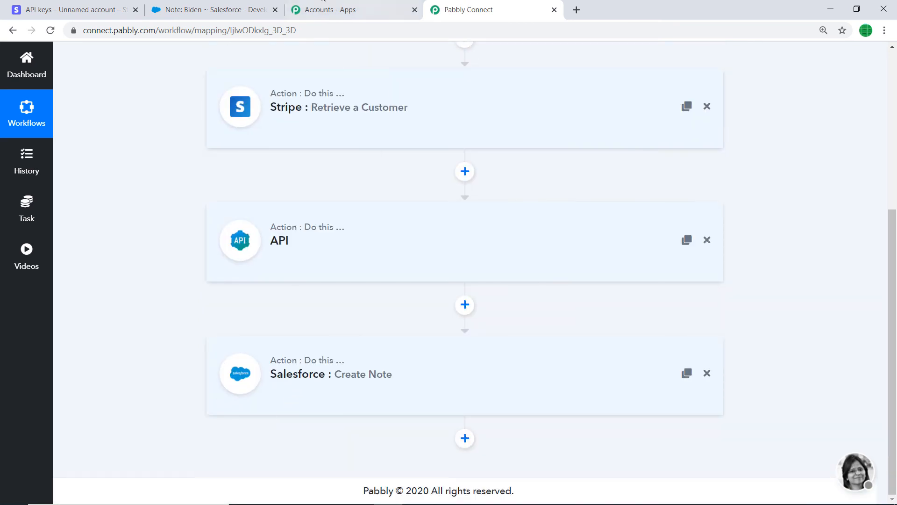
Step: Switch to the Stripe dashboard and start a new one-time payment with an amount of 34 USD
click(108, 4)
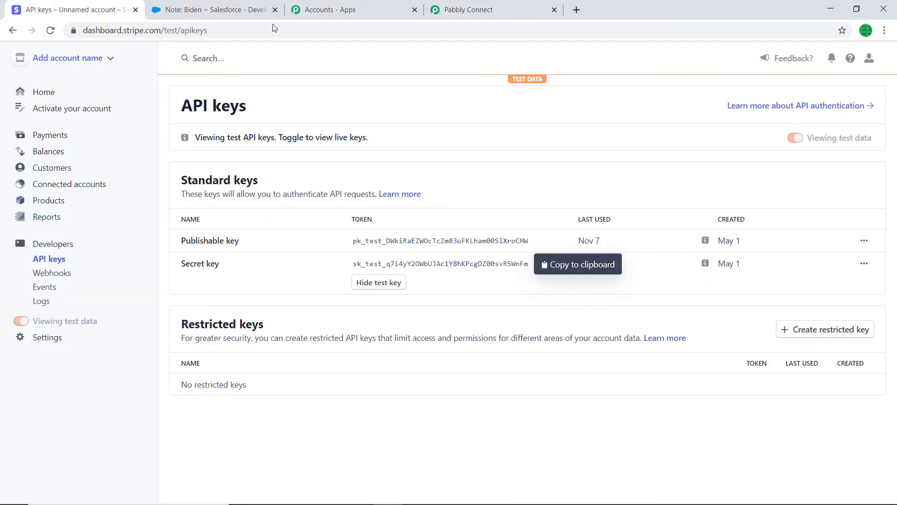
click(49, 137)
click(813, 108)
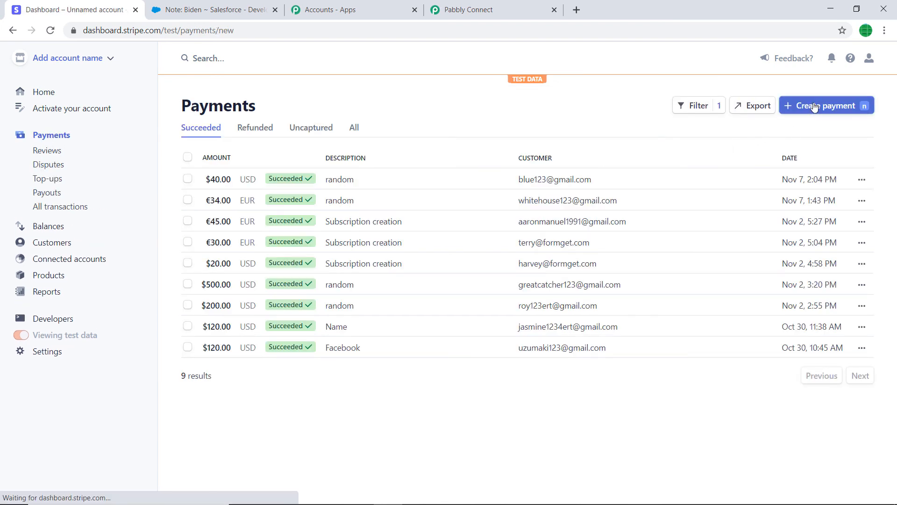
click(351, 166)
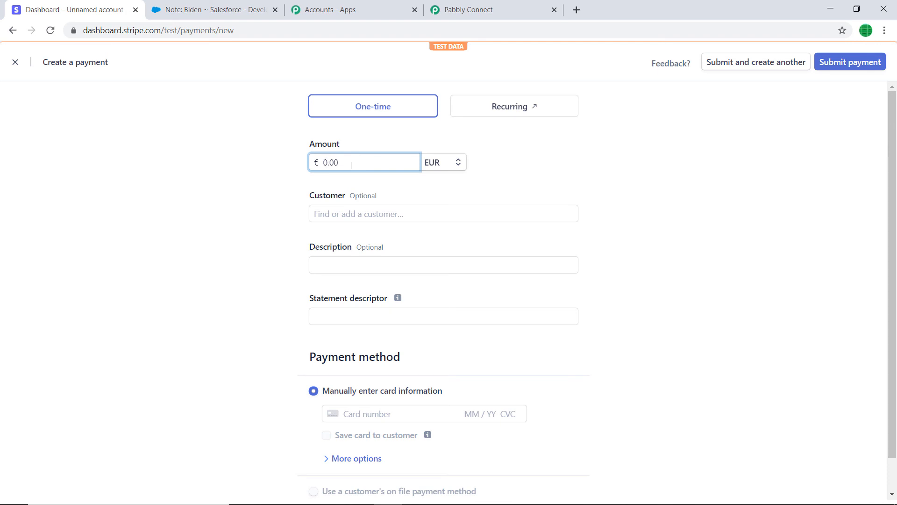
text(34)
click(457, 164)
click(458, 204)
Step: Start adding a new customer to the payment and enter the customer's name and account email
click(361, 214)
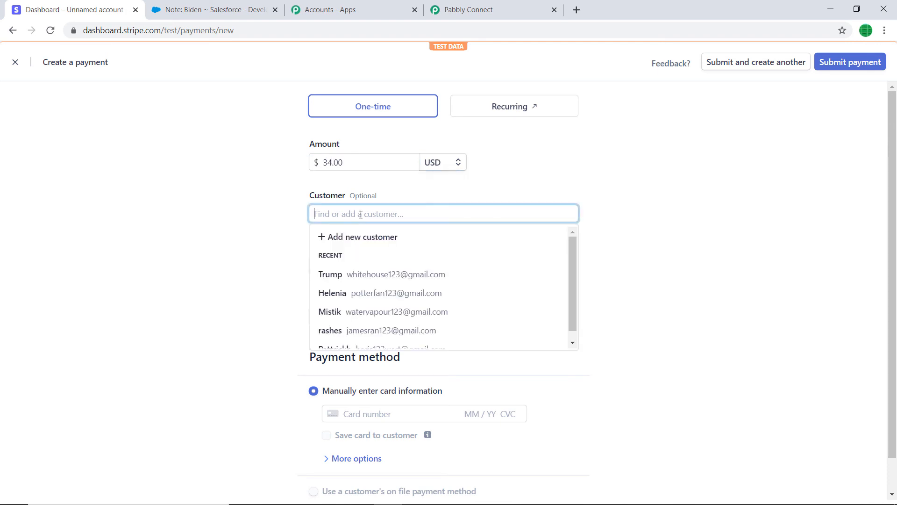
click(355, 238)
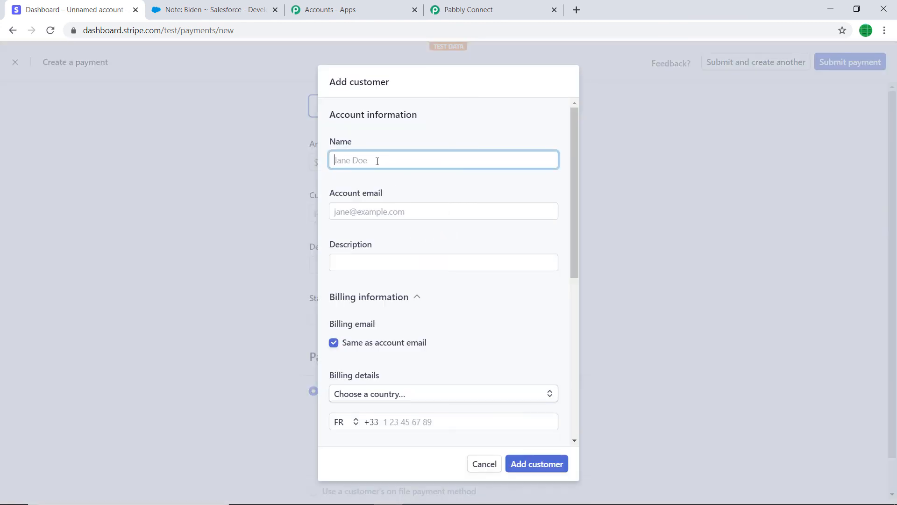
text(Harris)
click(366, 207)
click(370, 161)
text(kan)
click(378, 207)
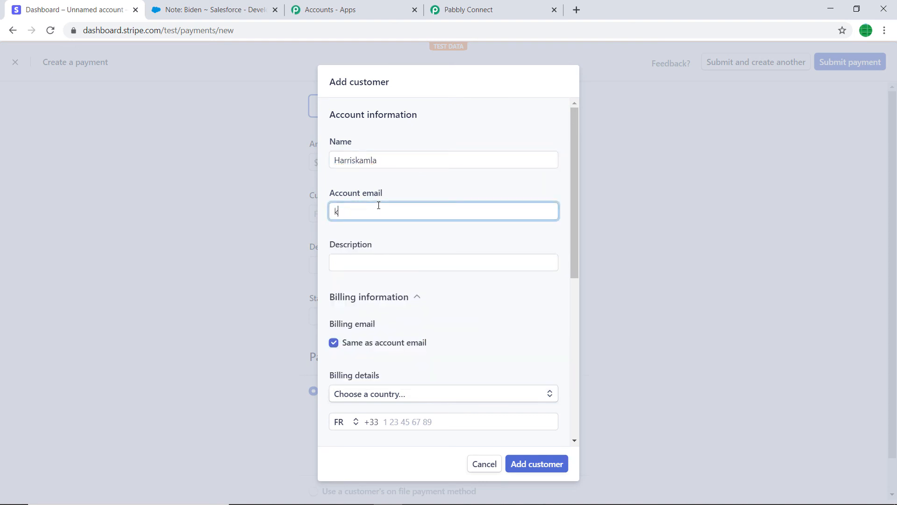
Step: Fill in the customer's description with the suggested first-name entry
click(390, 266)
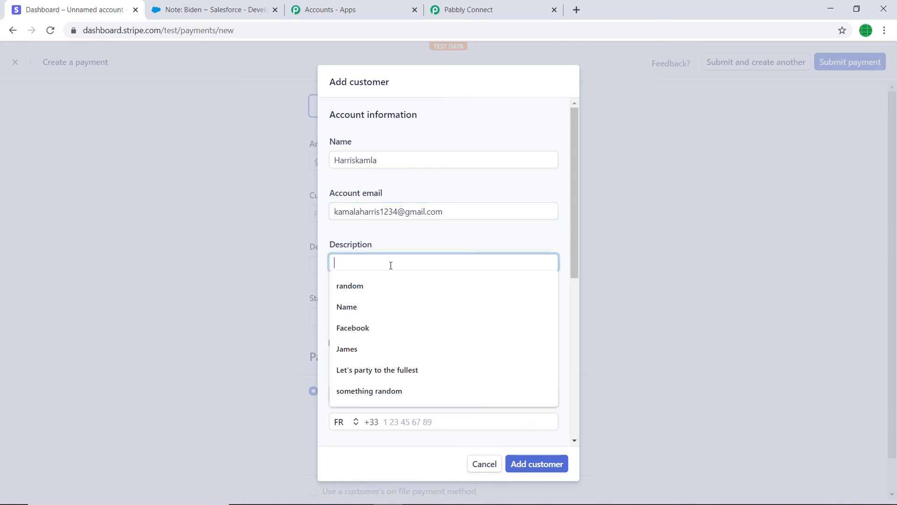
text(j)
key(BackSpace)
text(jame)
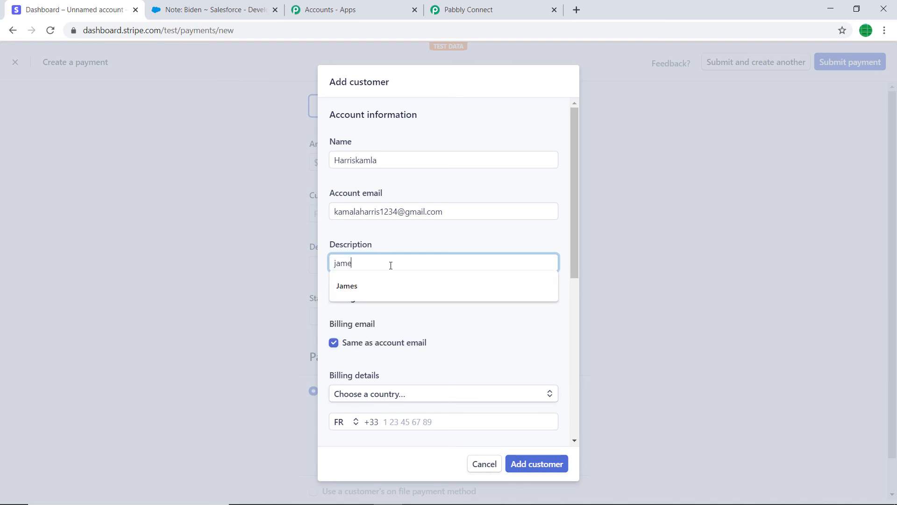
text(s)
click(373, 282)
Step: Set the country in the customer's billing details to France
scroll(378, 282, down, 3)
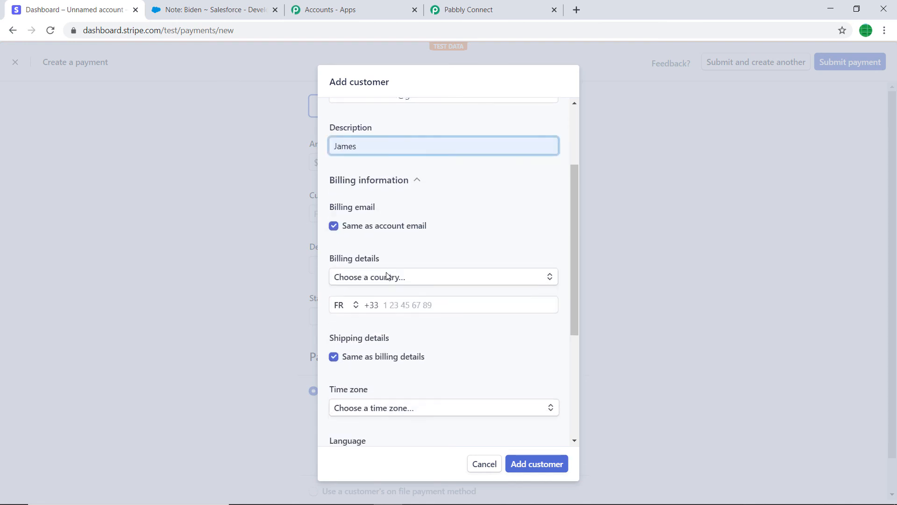
click(390, 280)
text(Fran)
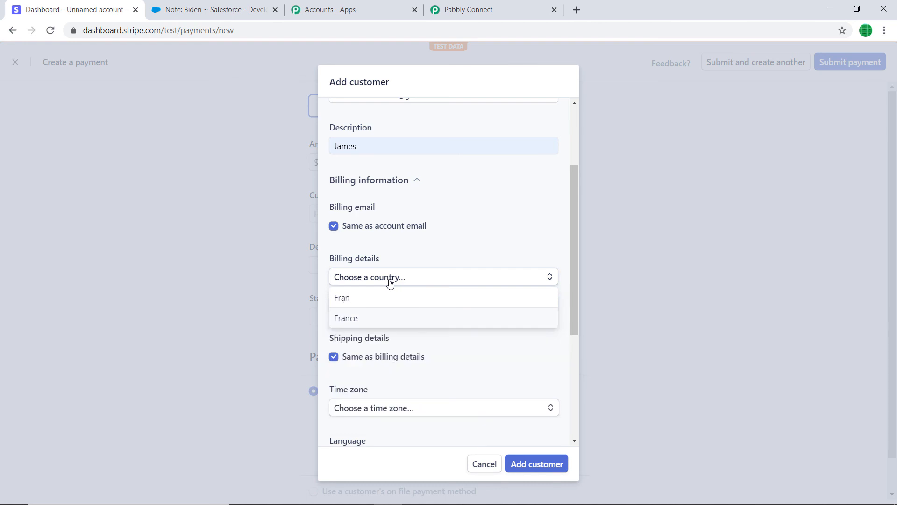
click(367, 317)
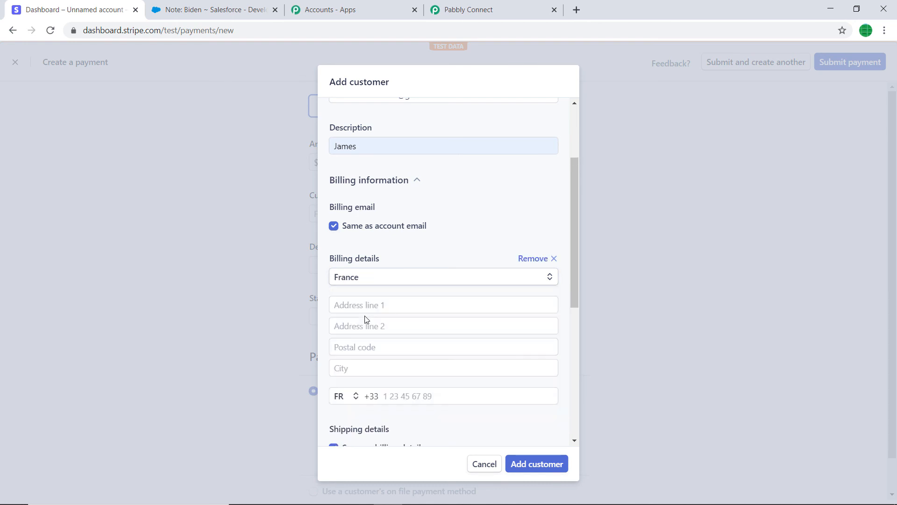
Step: Enter both lines of the customer's billing street address, correcting the spelling in the first line
scroll(384, 281, down, 2)
click(398, 250)
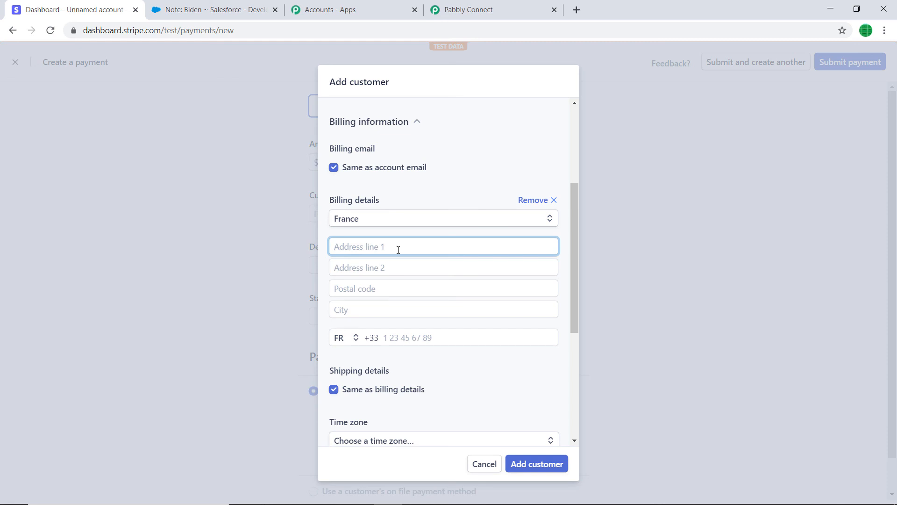
text(Ne)
key(BackSpace)
text(Boolevard Hills)
right_click(349, 247)
click(361, 257)
click(386, 268)
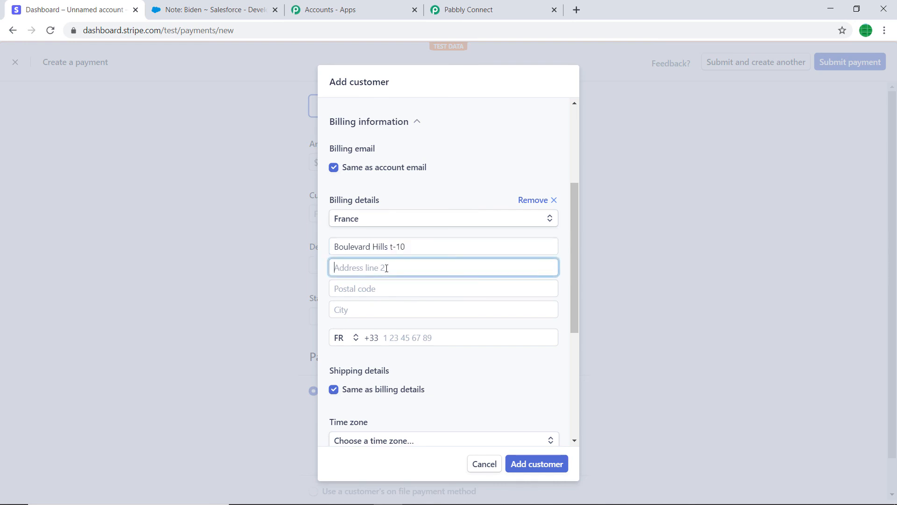
text(Near Random Theatre)
Step: Fill in the postal code, city and phone number in the customer's billing details
click(371, 290)
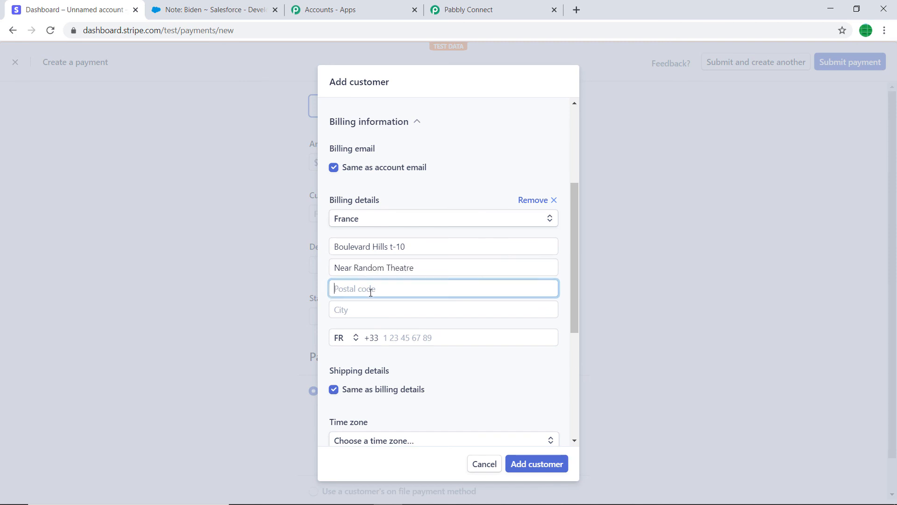
text(75001)
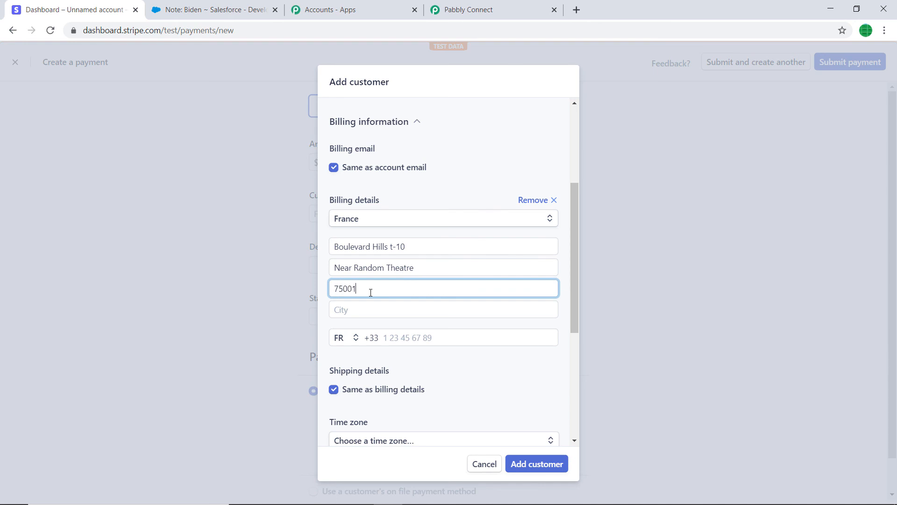
click(371, 310)
text(Paris)
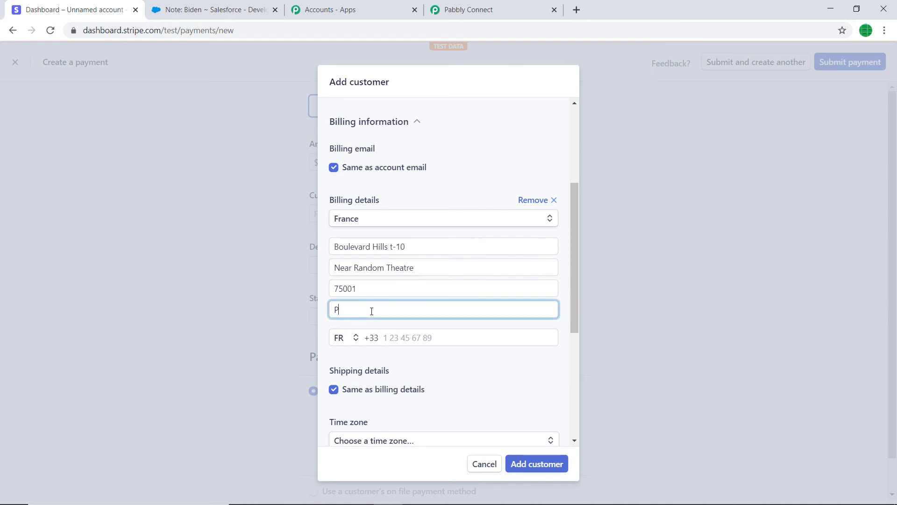
click(401, 341)
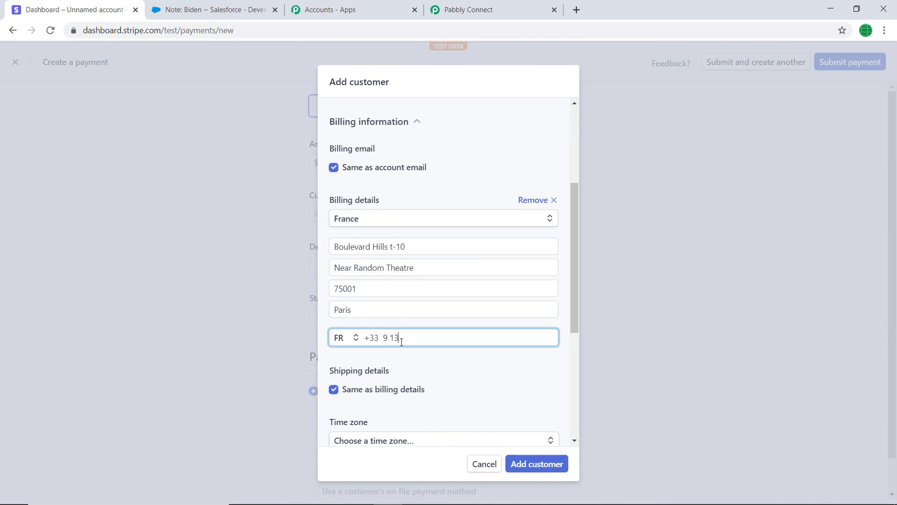
Step: Set the customer's language to French
scroll(402, 342, down, 3)
click(411, 376)
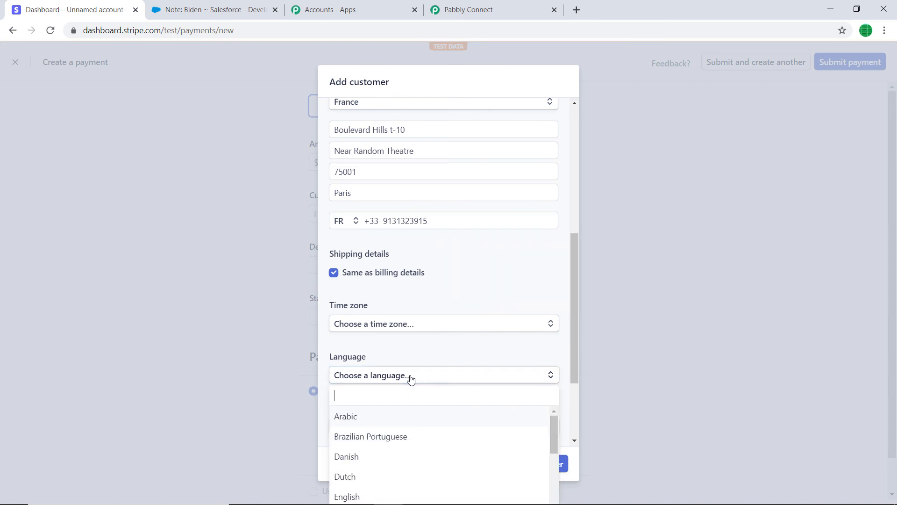
text(Frenc)
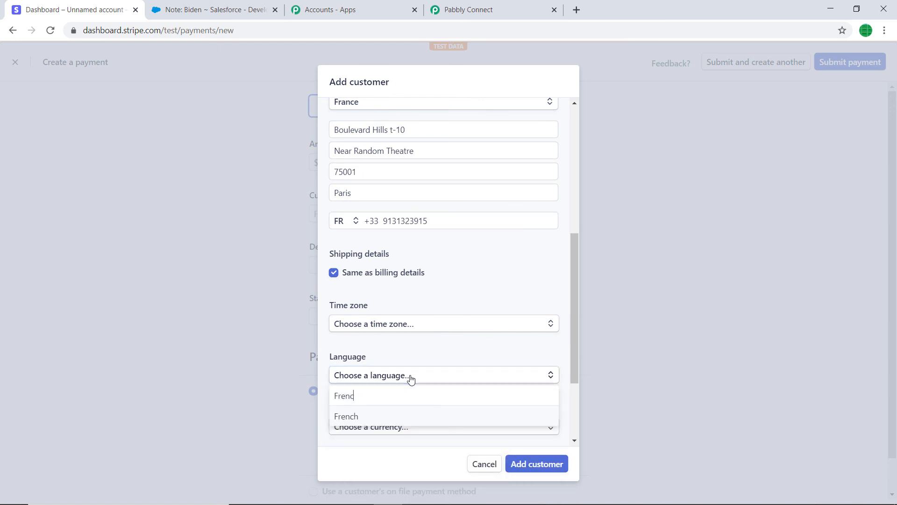
click(360, 418)
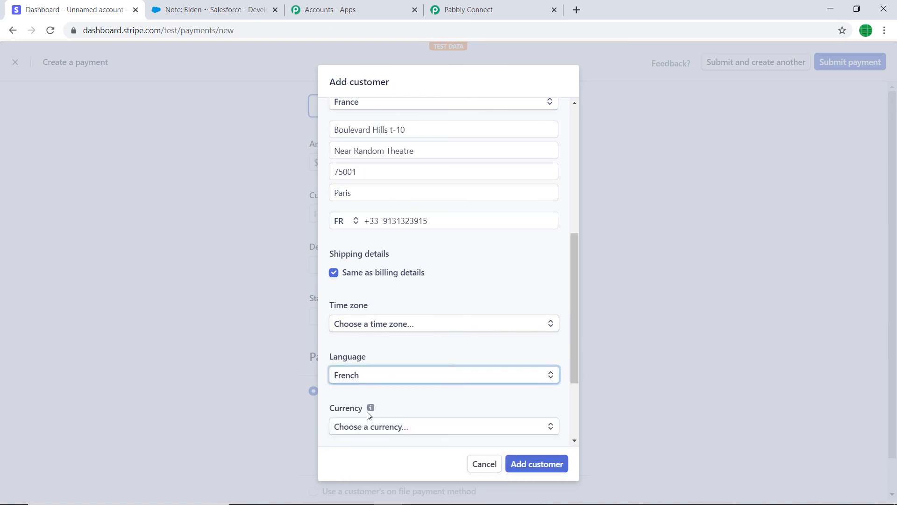
Step: Set the customer's currency to USD - US Dollar and add the customer to the payment
scroll(403, 332, down, 3)
click(406, 311)
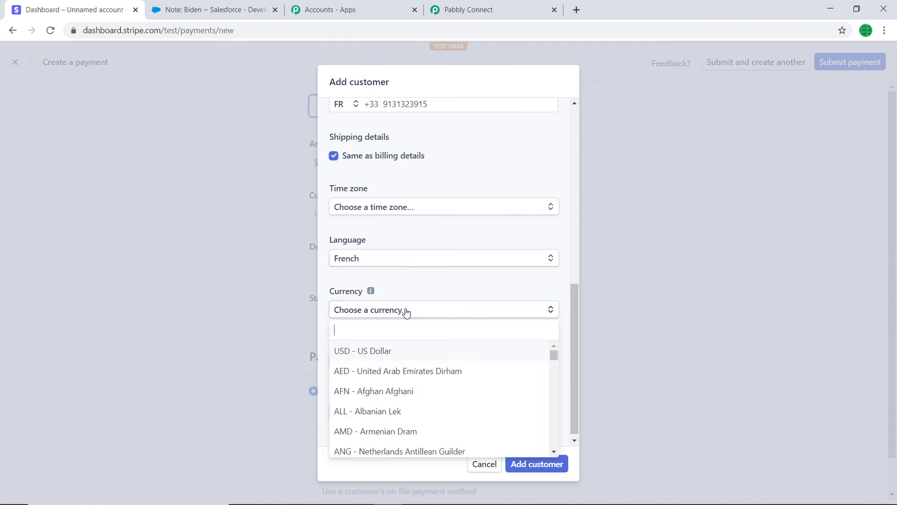
click(424, 351)
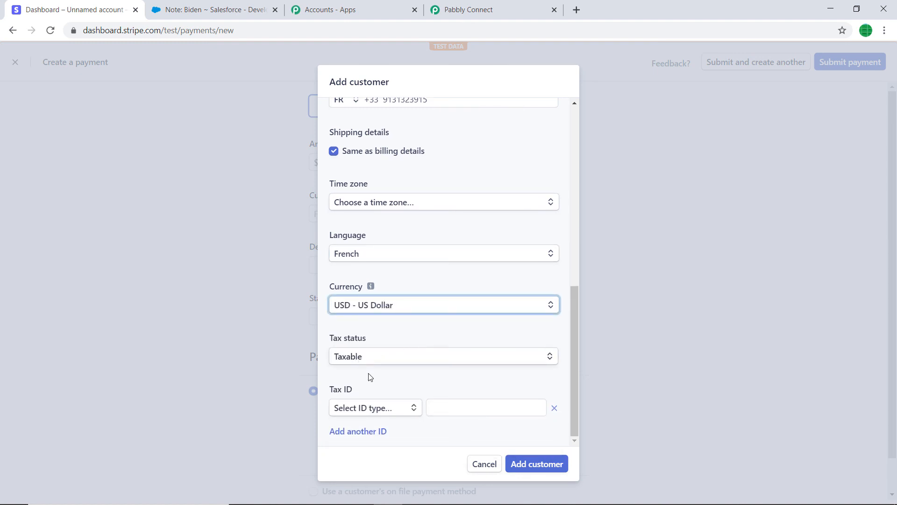
click(537, 458)
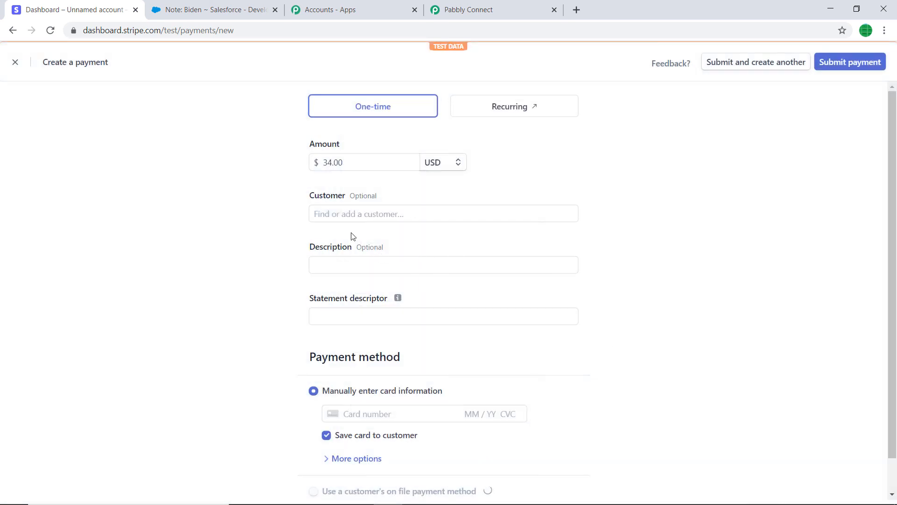
Step: Set the payment's description to "random" and its statement descriptor to "pabbly"
click(346, 211)
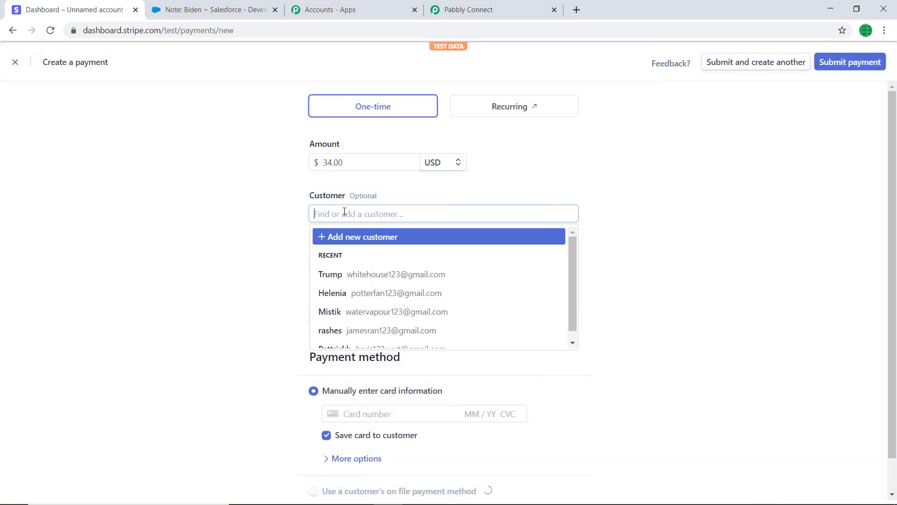
scroll(639, 235, down, 1)
click(360, 226)
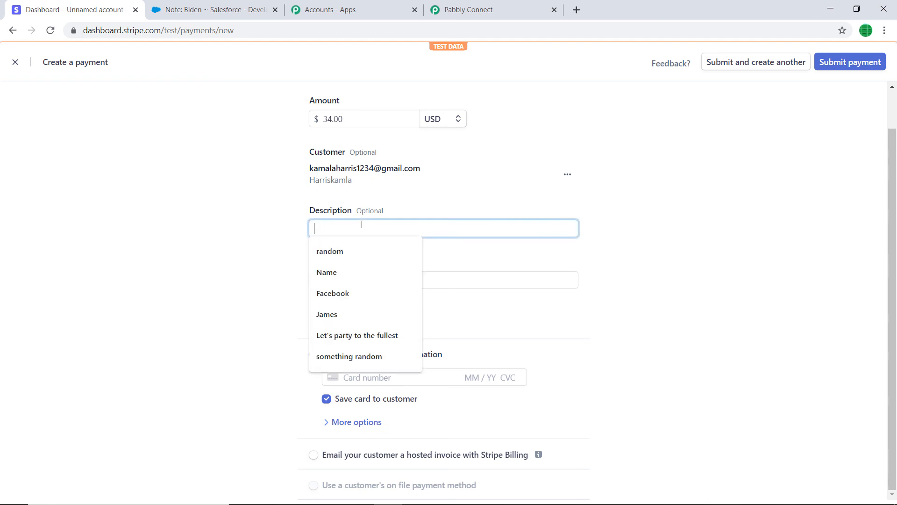
click(358, 253)
click(358, 278)
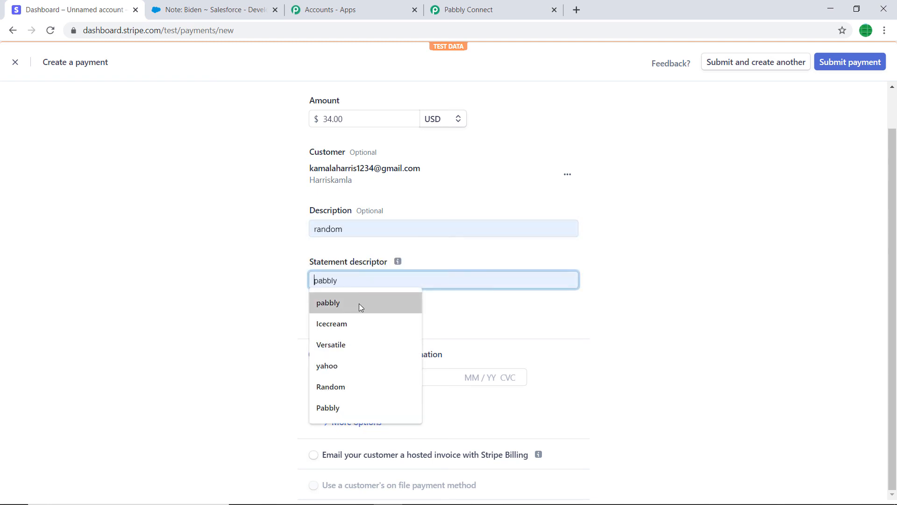
click(359, 303)
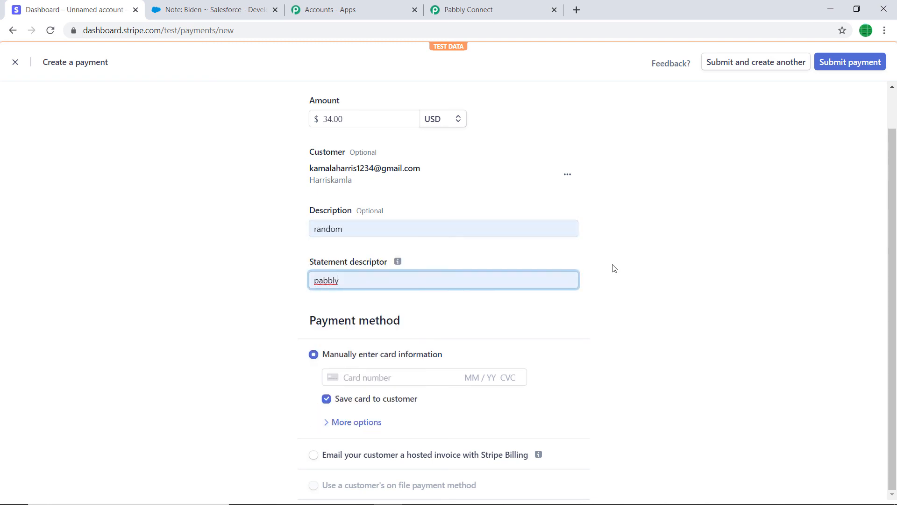
Step: Enter the test card's number, expiry date and security code as the payment method and submit the payment
click(377, 377)
text(424)
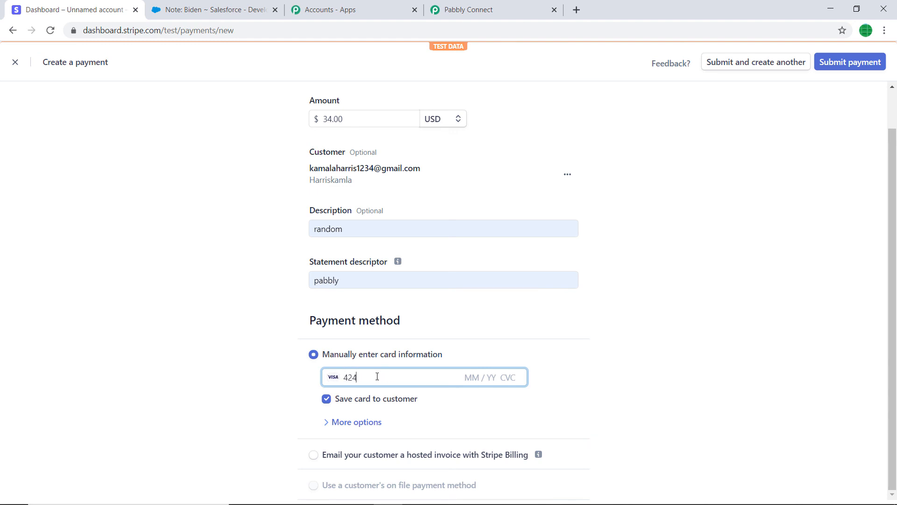
text(2 4242 4242 4242 04 / 24 242)
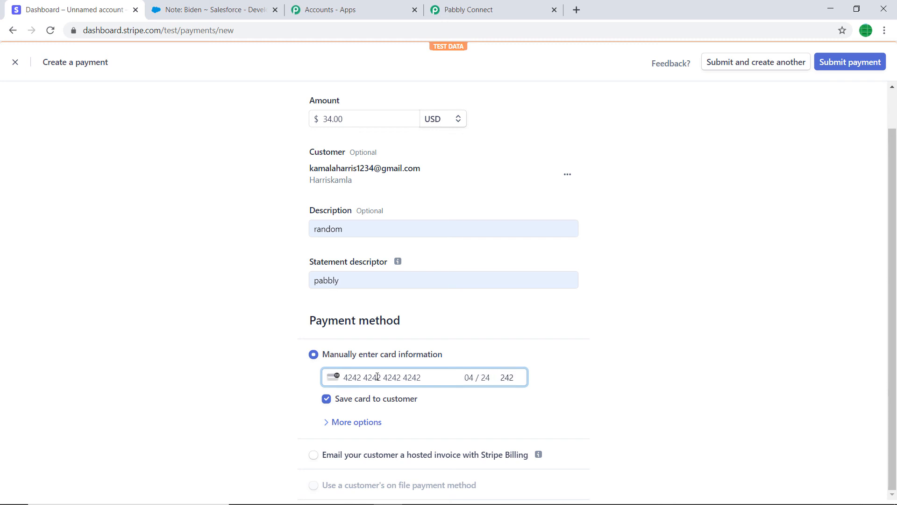
click(847, 62)
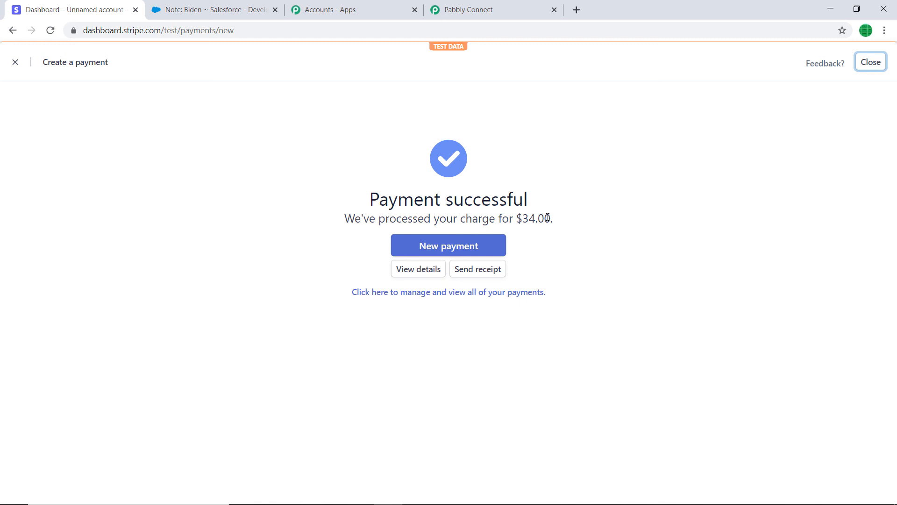
Step: Switch to Salesforce and open the newest note attached to the United Oil & Gas, UK account
click(210, 8)
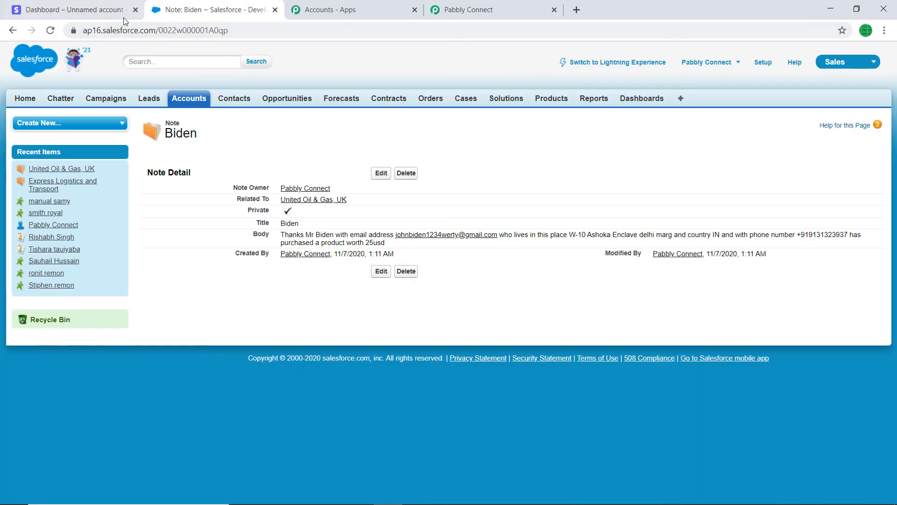
click(189, 99)
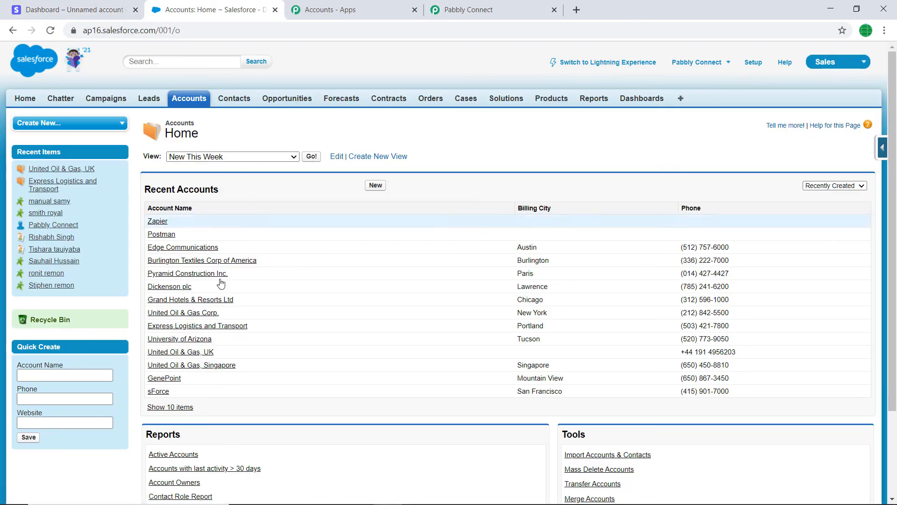
click(187, 352)
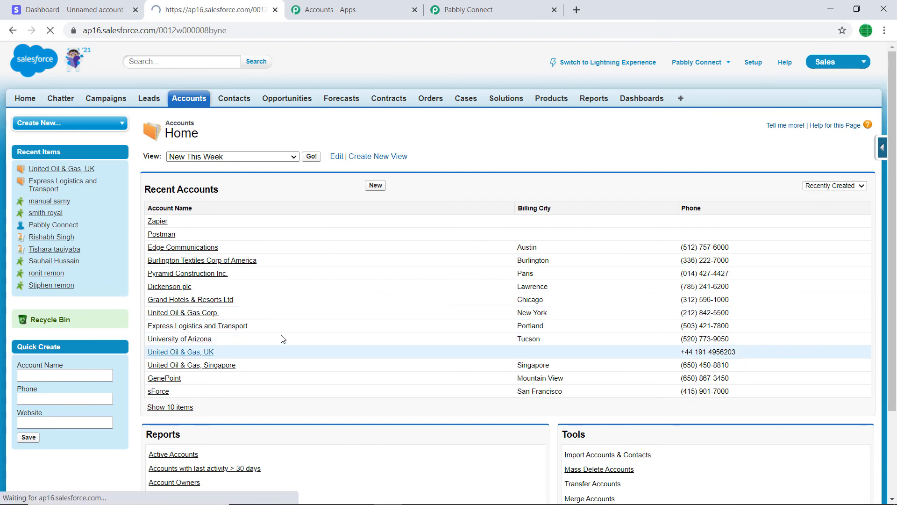
scroll(389, 232, down, 15)
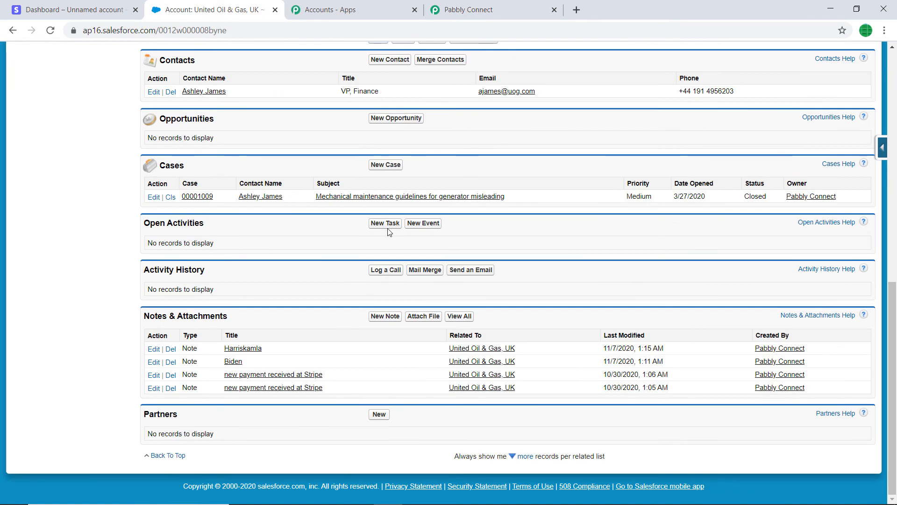
click(242, 349)
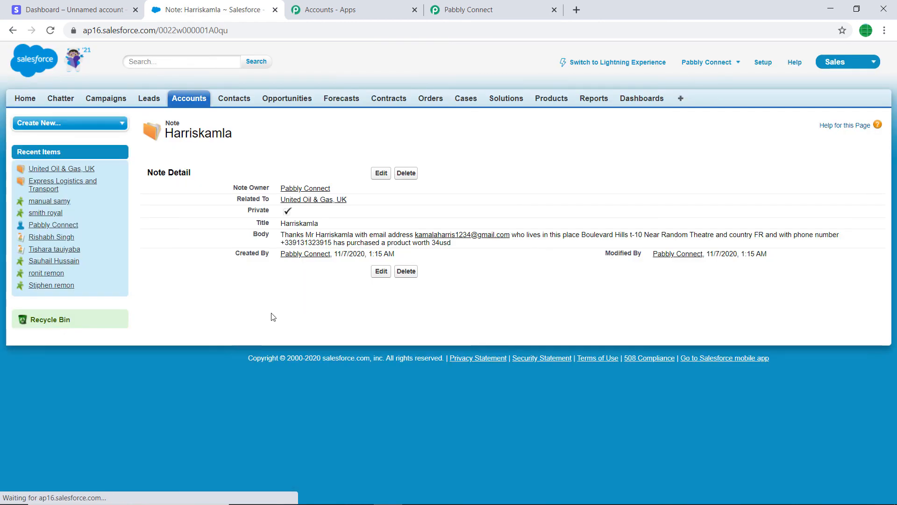